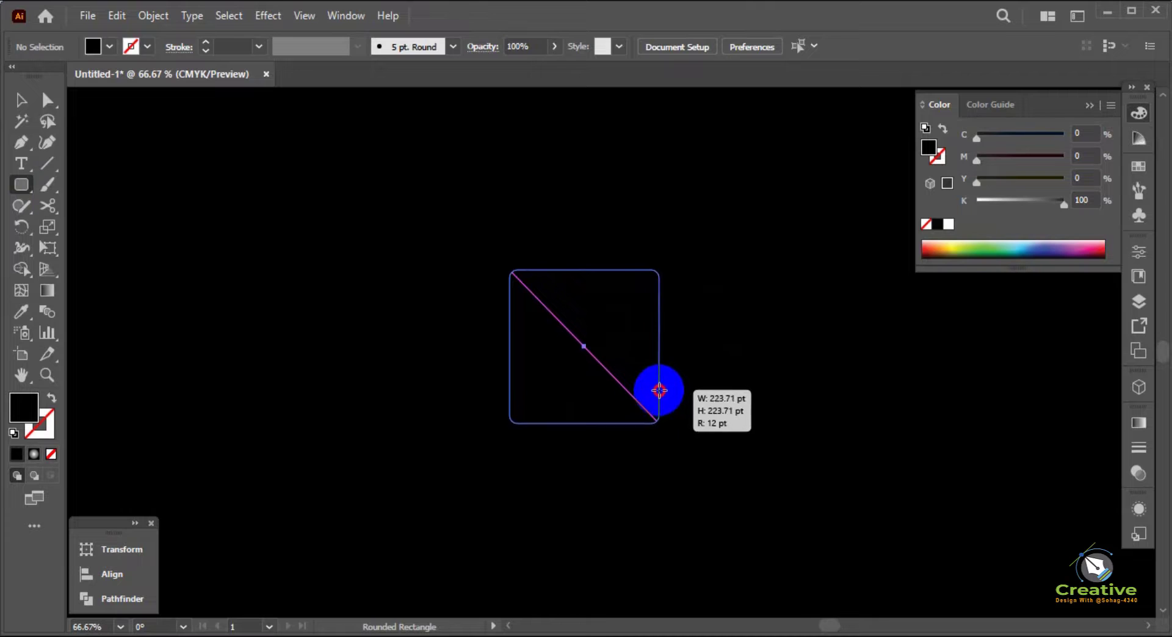
Give the new rounded square no fill and a white 1 pt stroke
key(v)
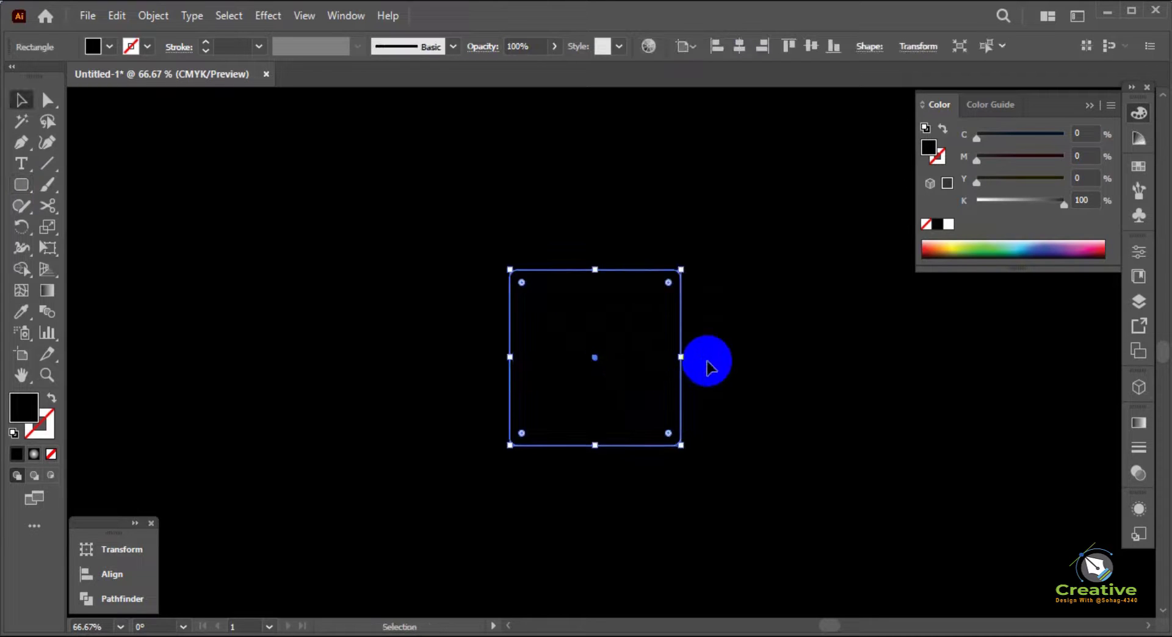
key(ctrl+1)
click(706, 366)
click(623, 290)
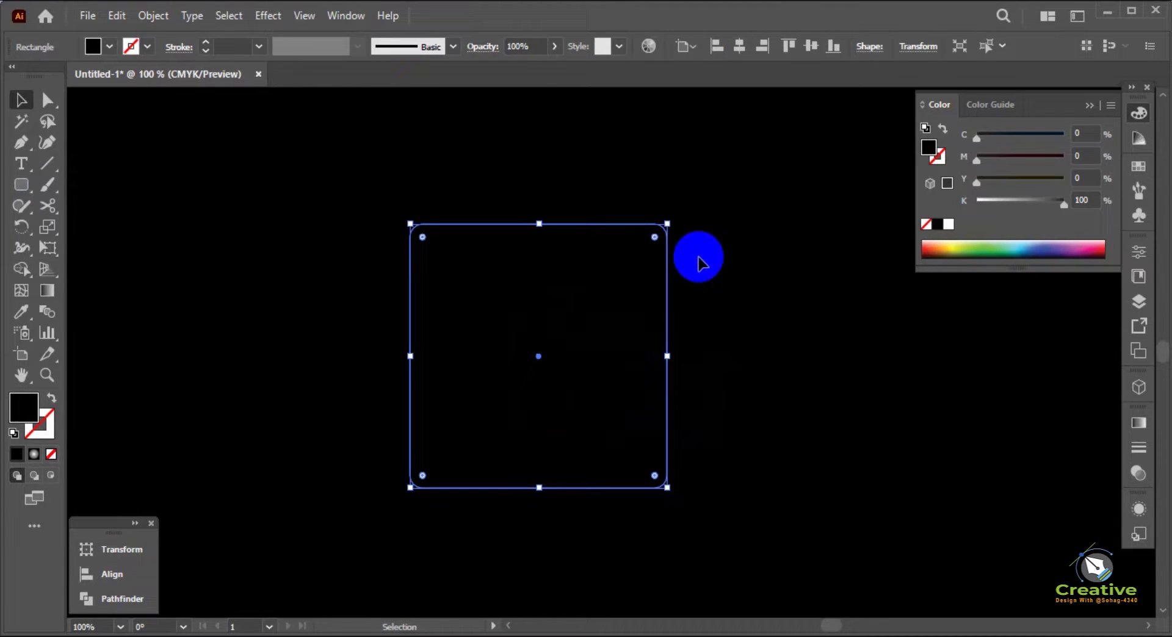
key(shift+x)
click(946, 157)
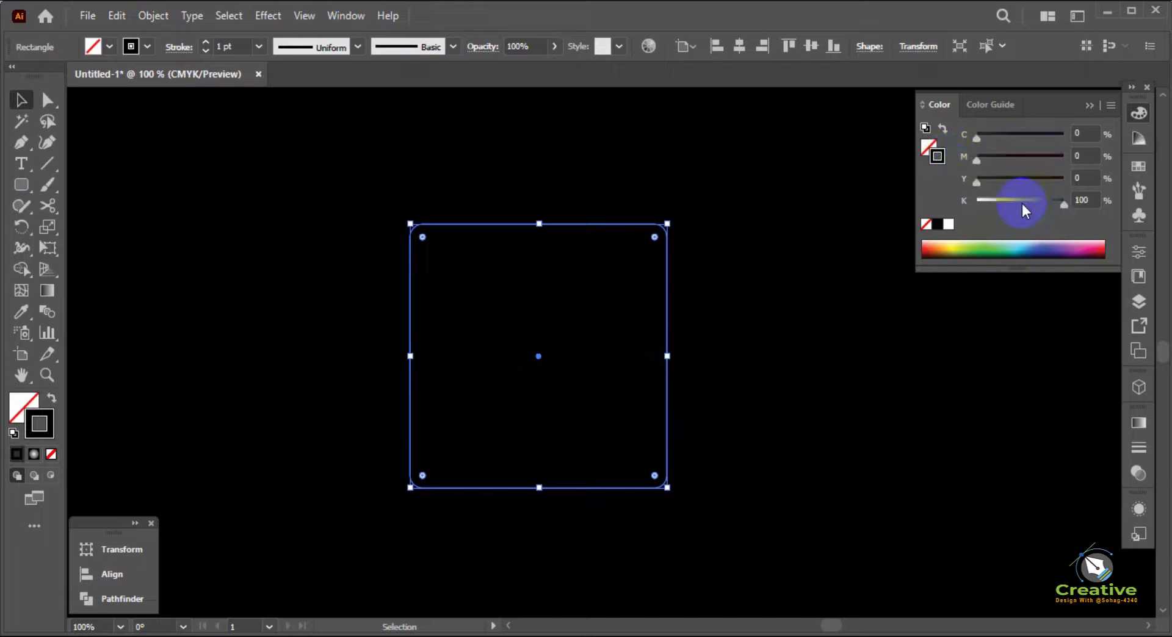
drag(1021, 210, 859, 213)
click(796, 303)
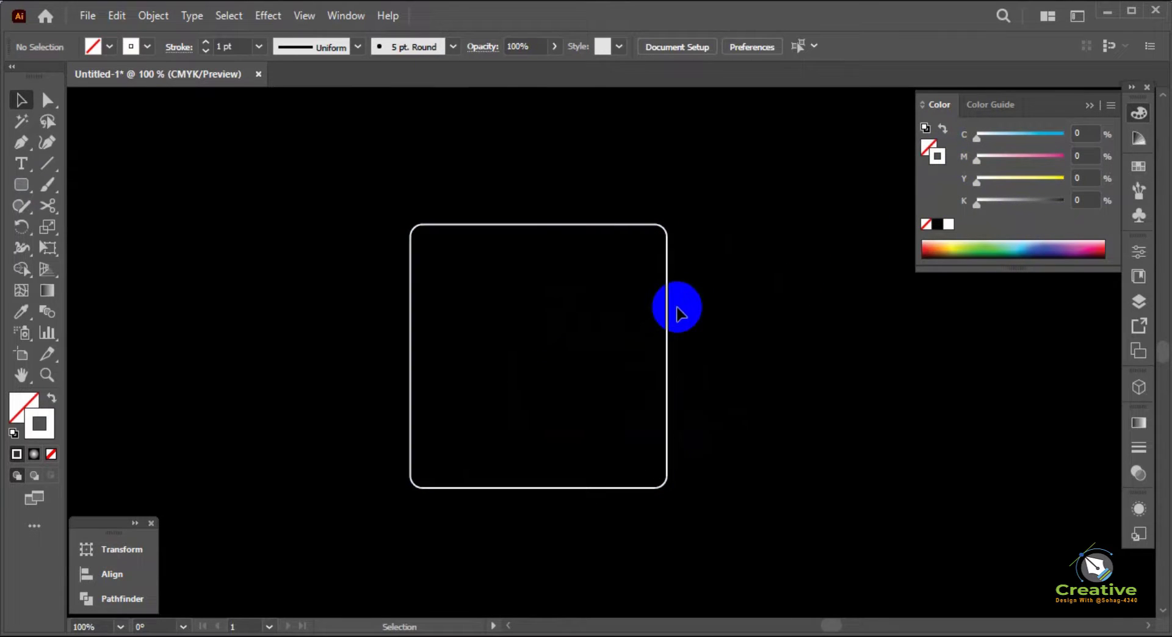
Create an outward offset copy of the rounded square at 10 pt with miter joins
click(669, 312)
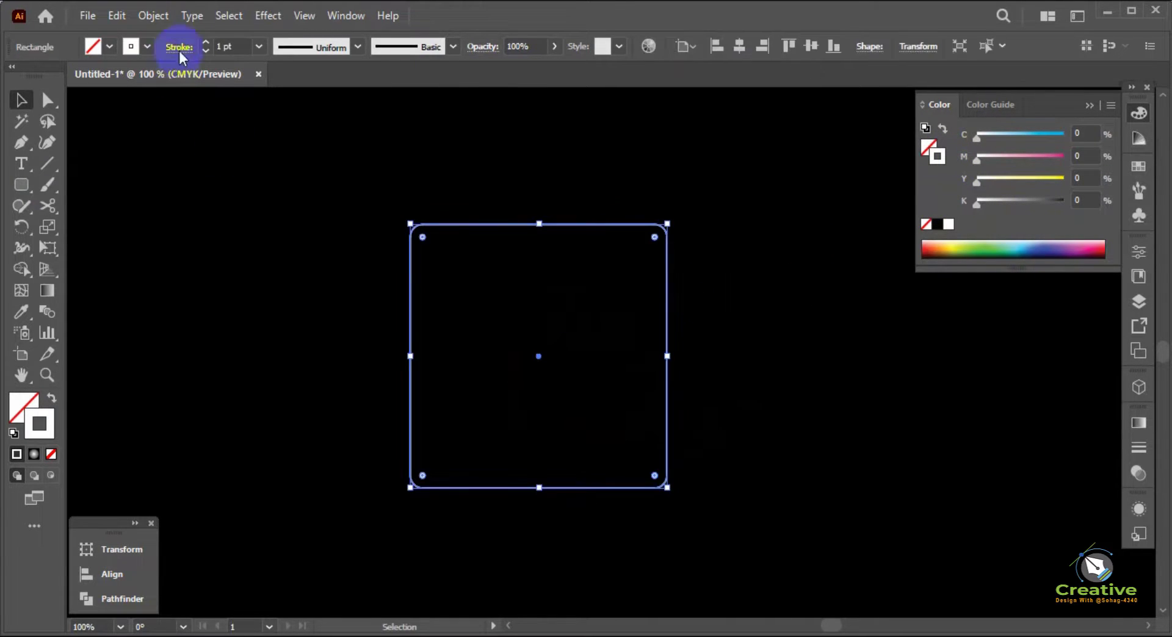
click(153, 16)
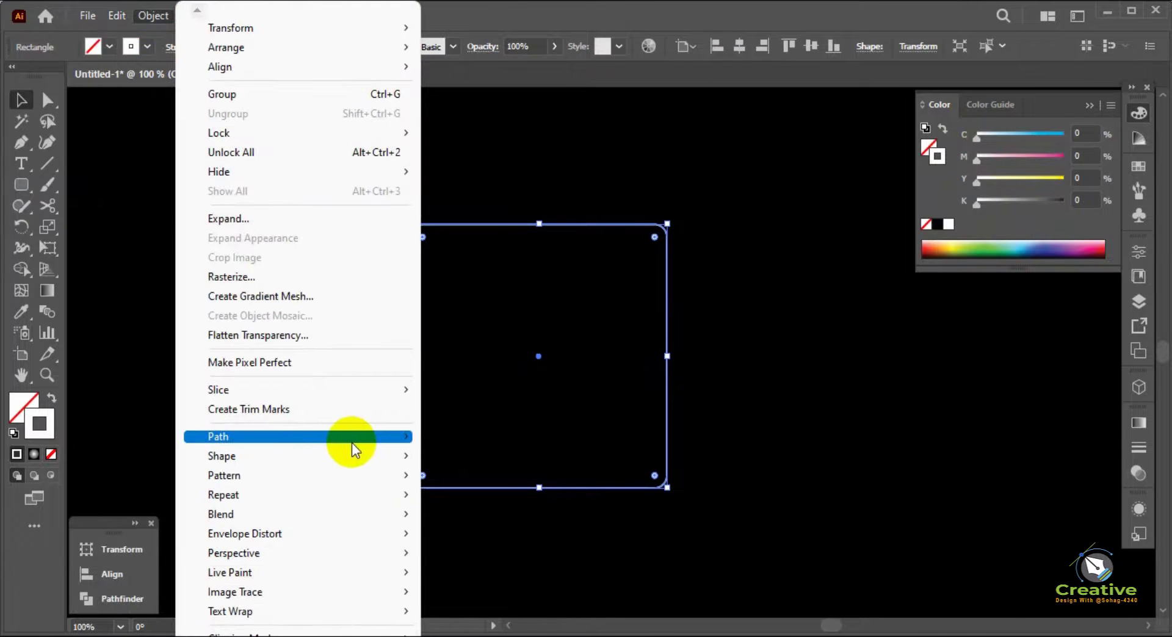
mouse_move(397, 437)
click(483, 502)
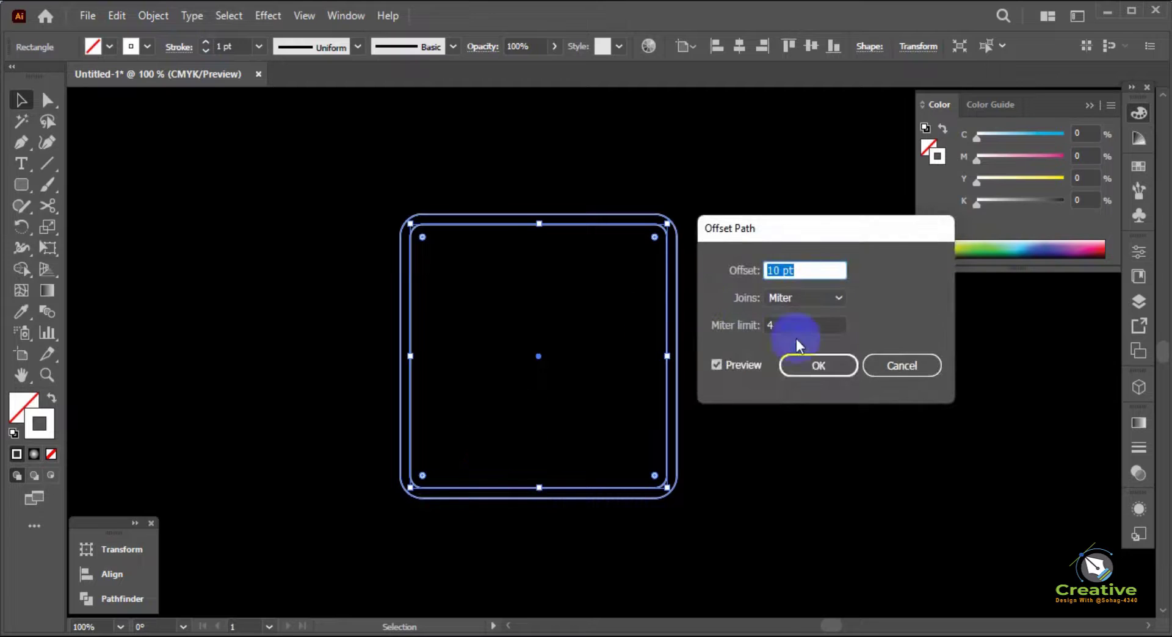
click(821, 365)
click(743, 403)
drag(743, 403, 606, 305)
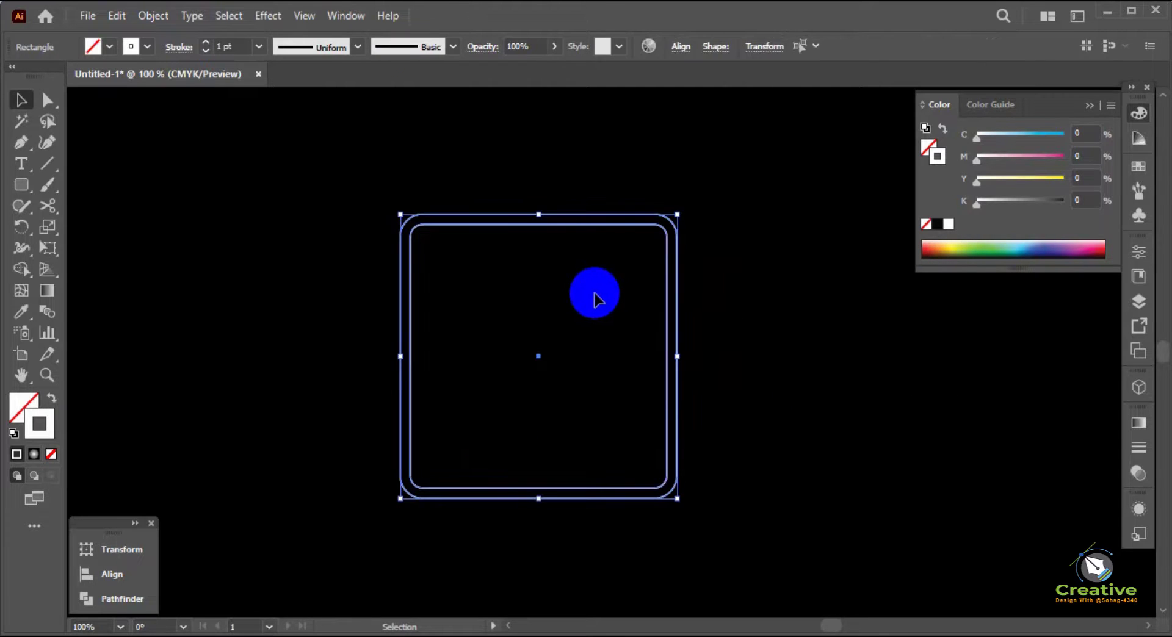
click(599, 174)
Offset the original rounded square by -10 pt and shrink the resulting inner square about its centre
click(641, 226)
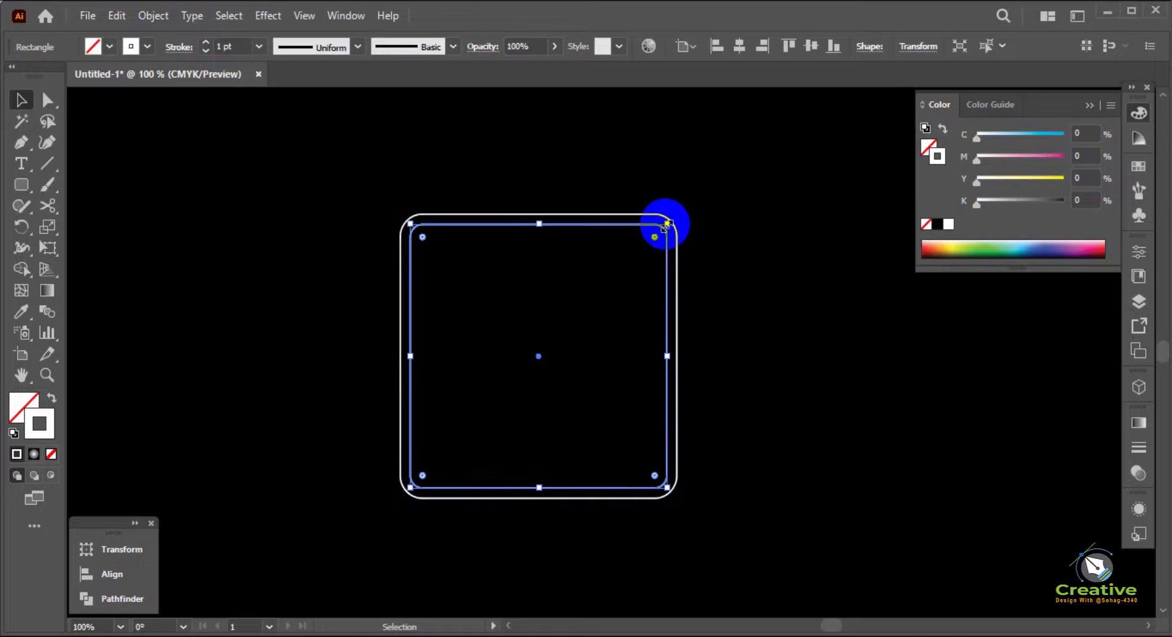
click(144, 16)
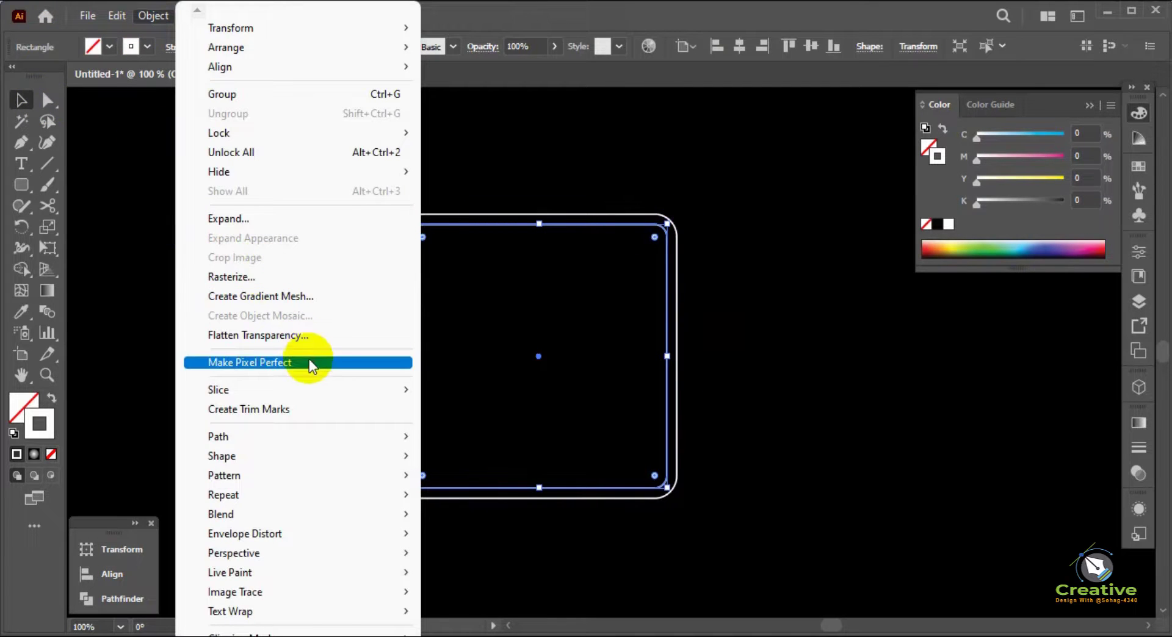
mouse_move(392, 438)
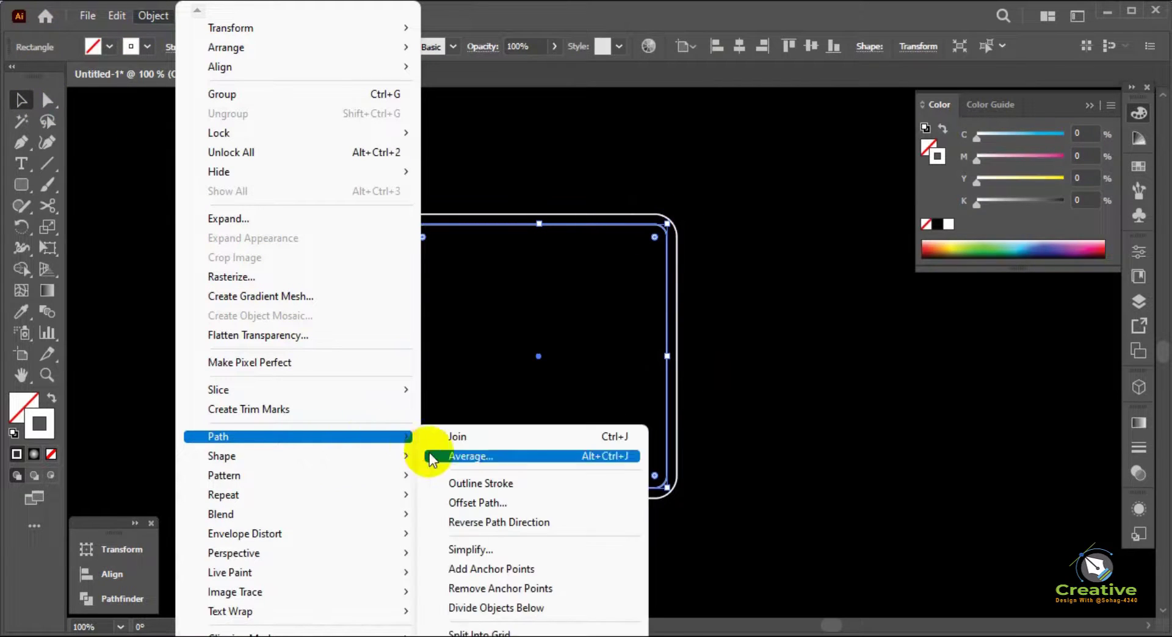
click(482, 502)
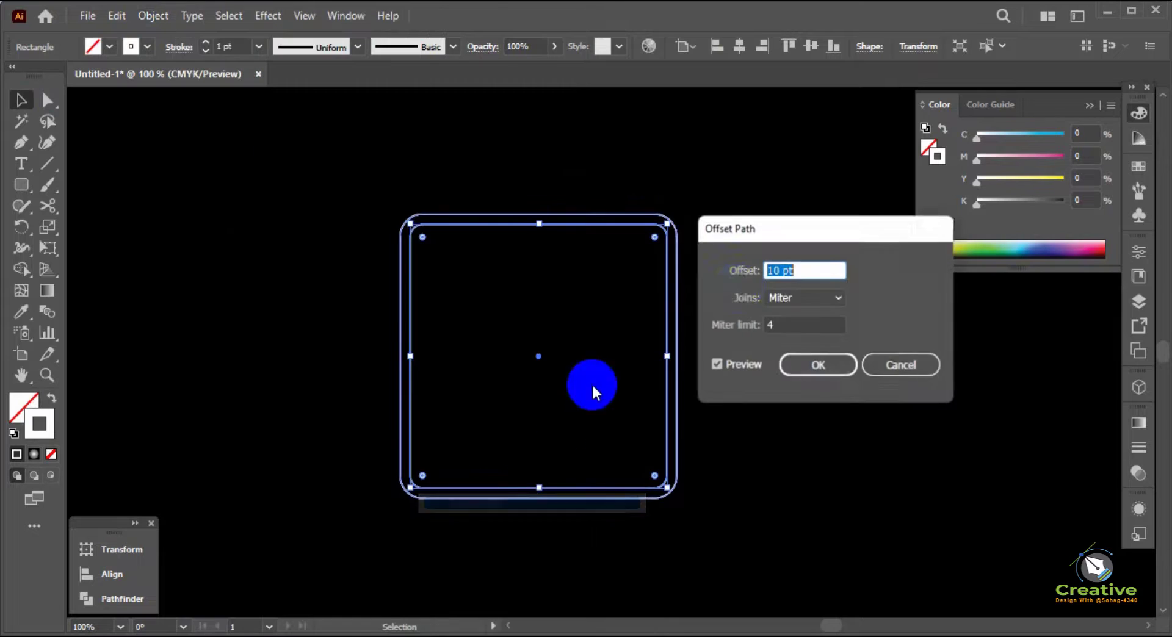
click(766, 270)
text(-)
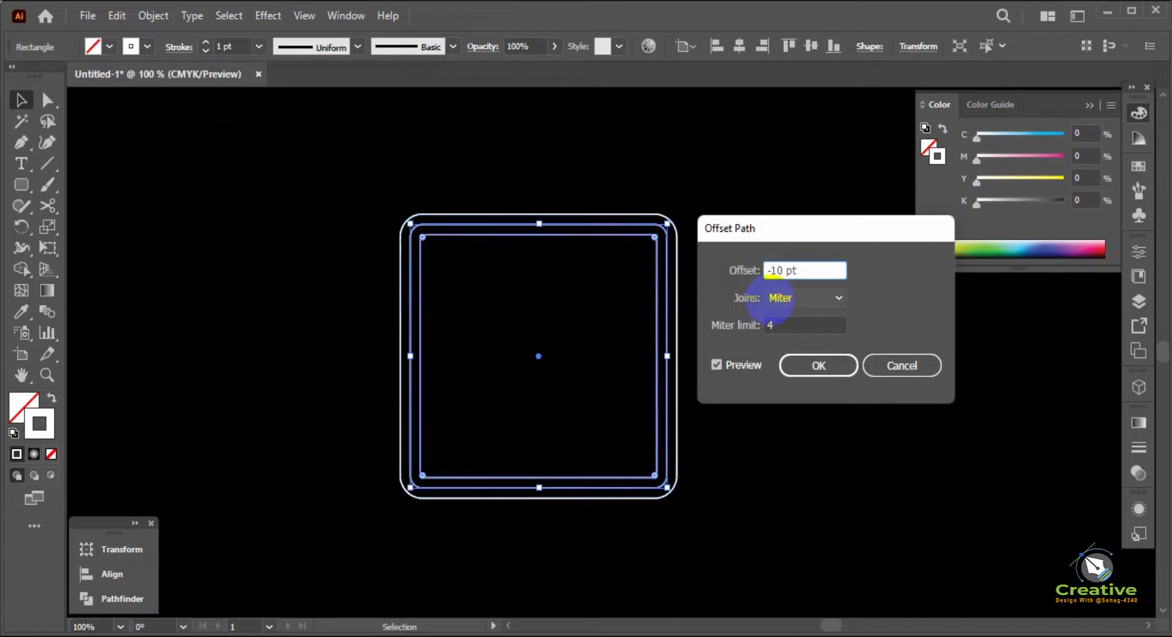
key(Return)
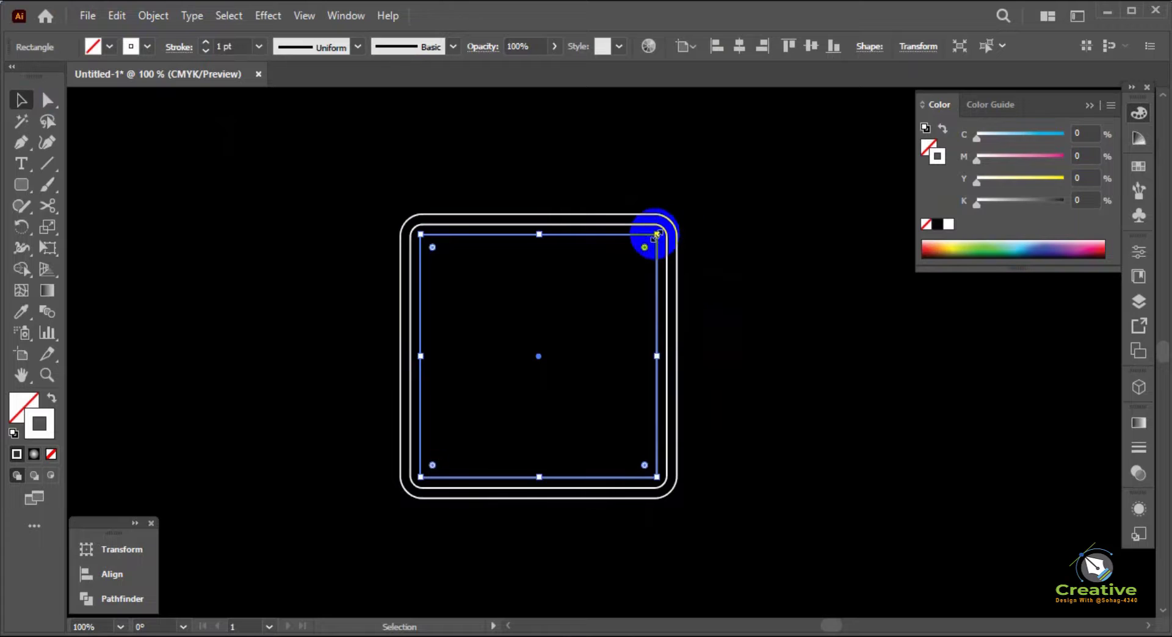
drag(656, 233, 640, 250)
Try the innermost square with a solid white fill, and swap it back to a white outline without fill
key(shift+x)
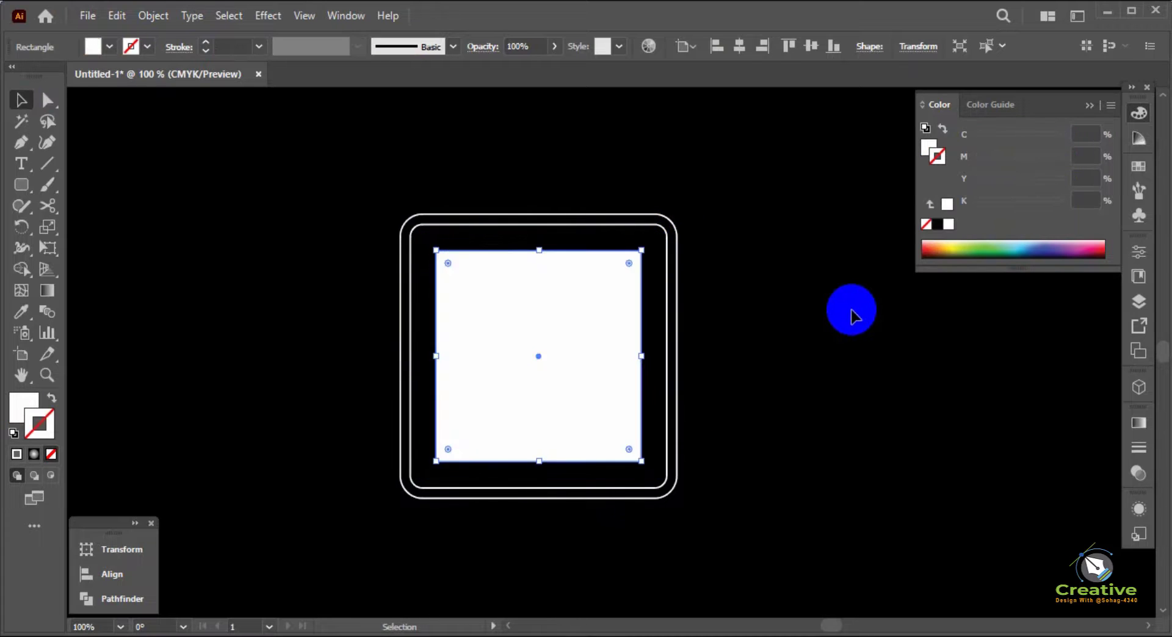
click(851, 314)
click(615, 353)
key(shift+x)
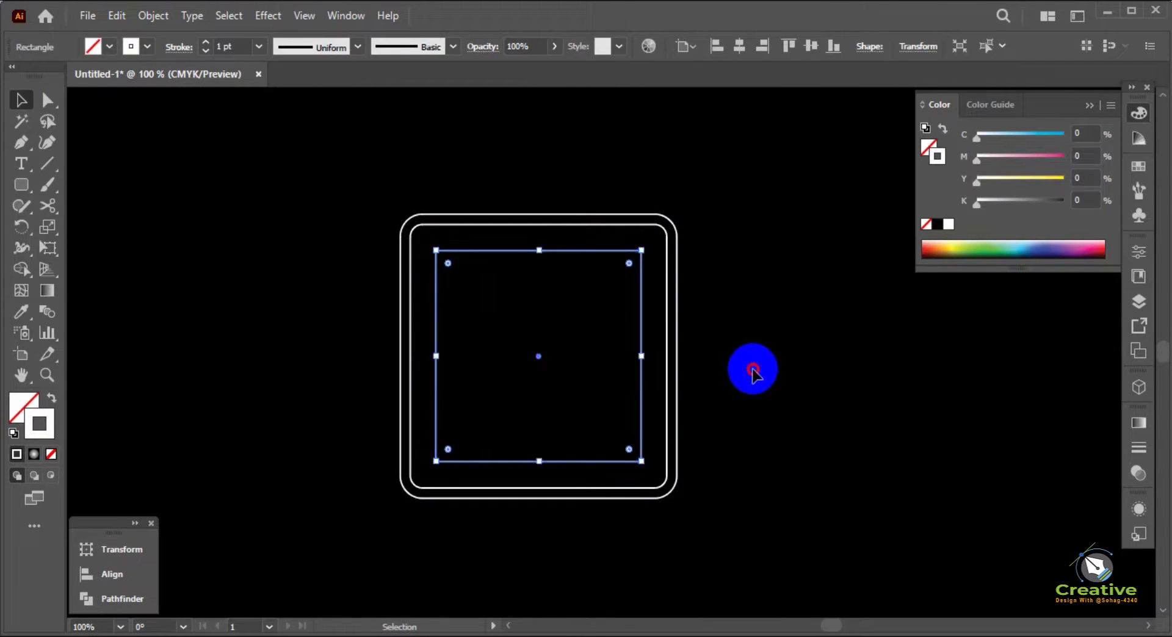
Shrink the innermost square slightly further, keeping its proportions and centre
click(752, 371)
click(642, 351)
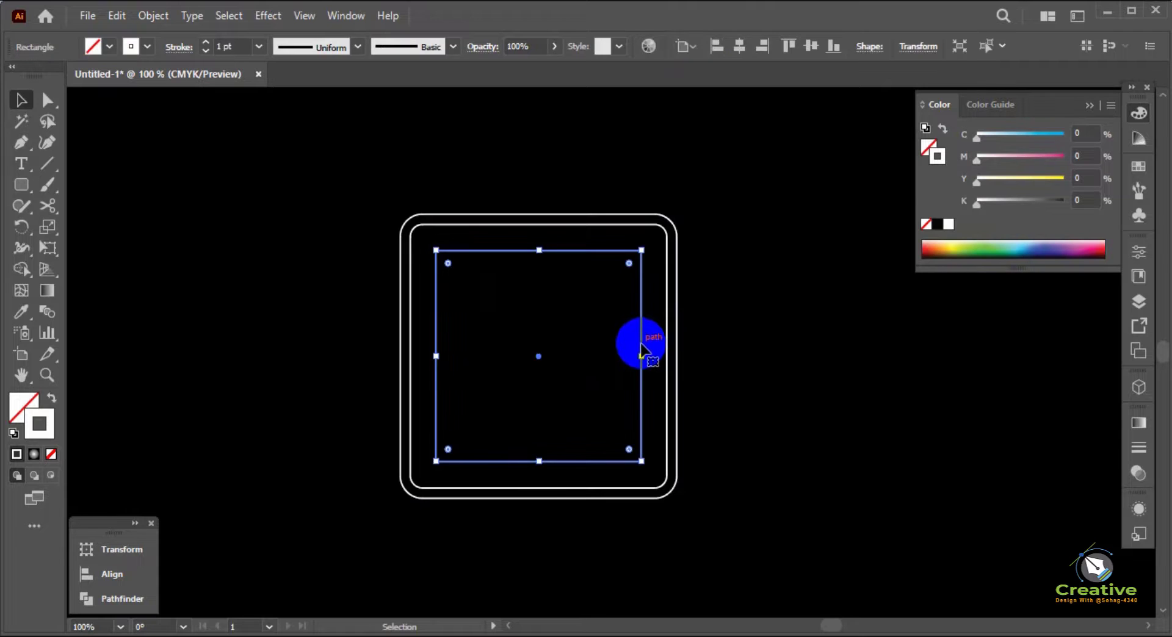
drag(642, 357, 635, 360)
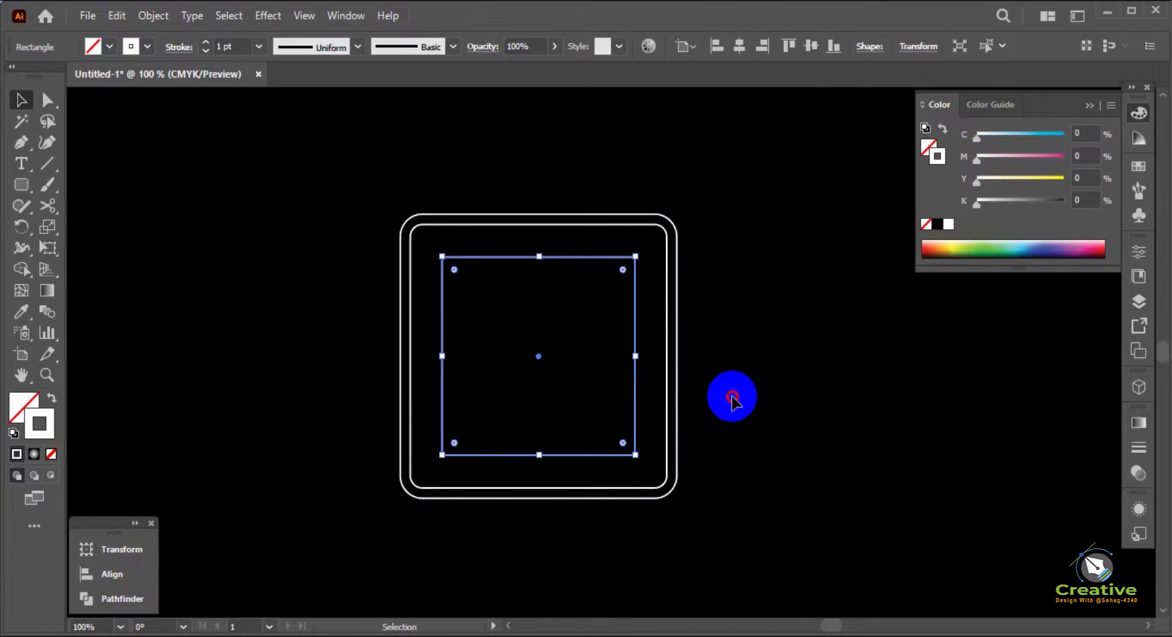
click(730, 395)
Draw a small white-outlined circle at the centre of the nested squares with the Ellipse tool
click(35, 205)
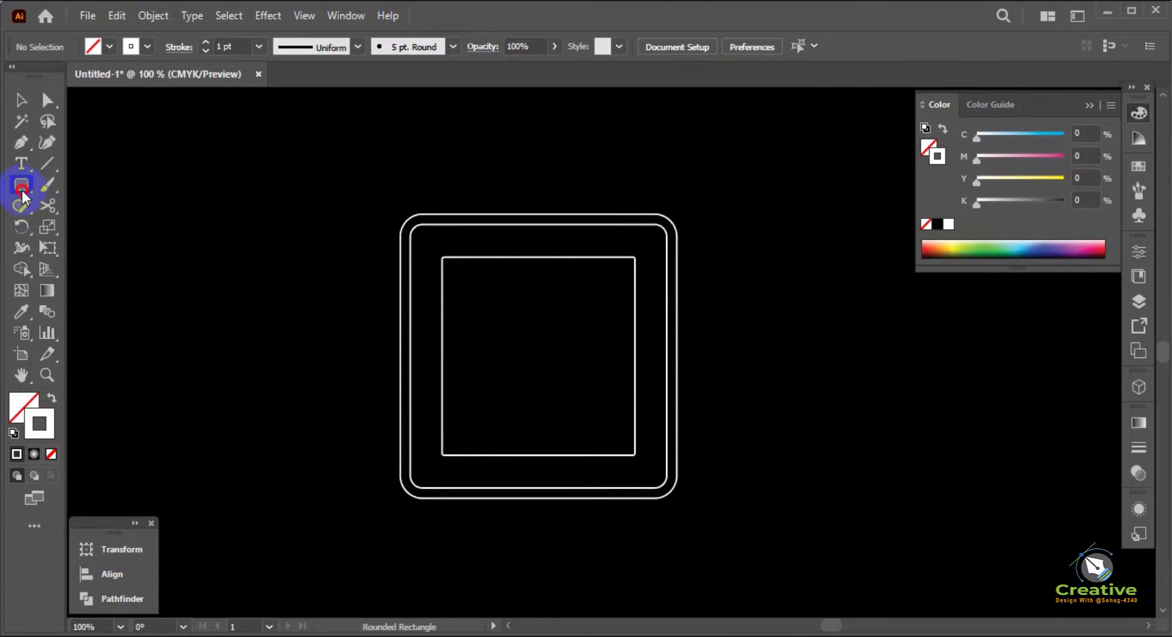
drag(22, 195, 70, 228)
drag(531, 342, 539, 356)
key(v)
click(814, 370)
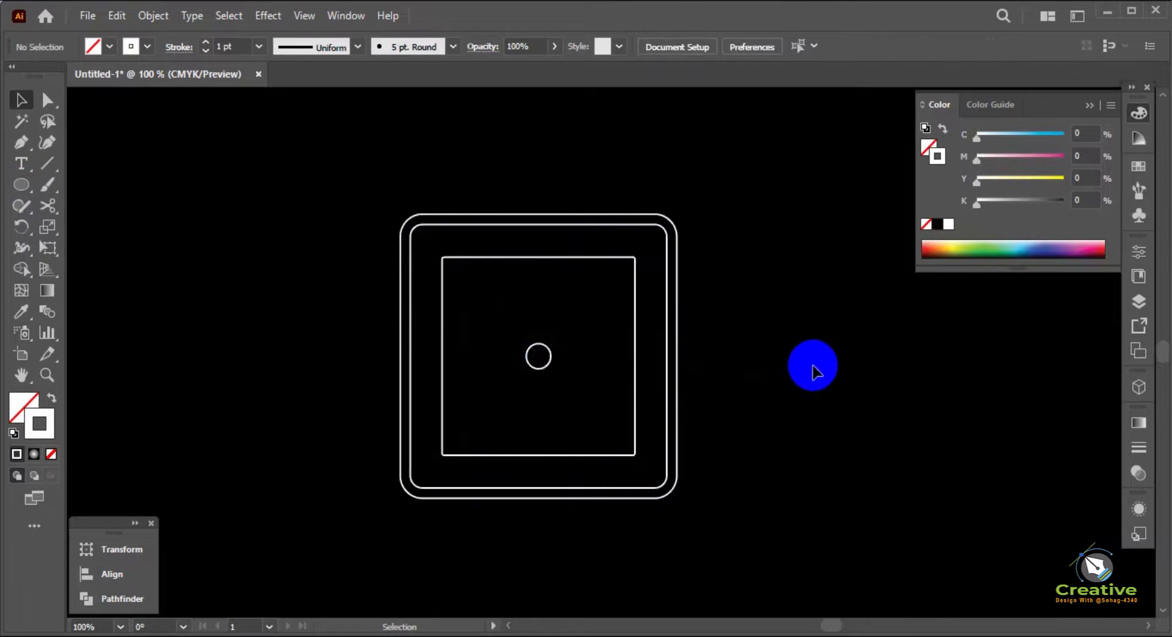
Nudge the small circle slightly above the centre of the innermost square
scroll(525, 368, up, 1)
click(560, 365)
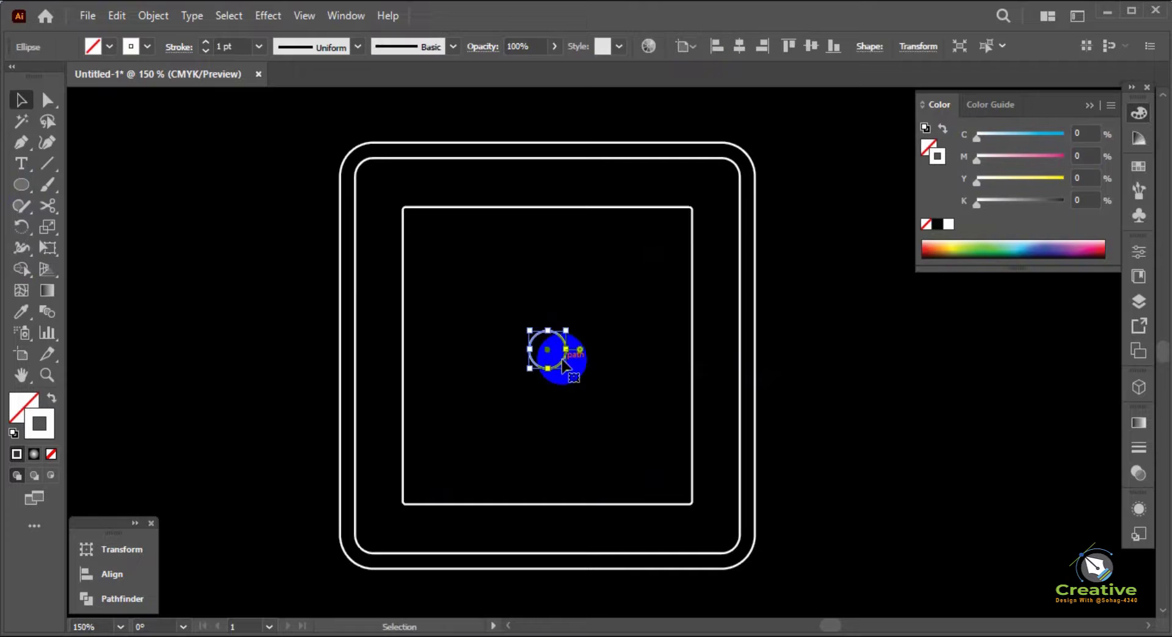
click(632, 382)
scroll(633, 382, down, 1)
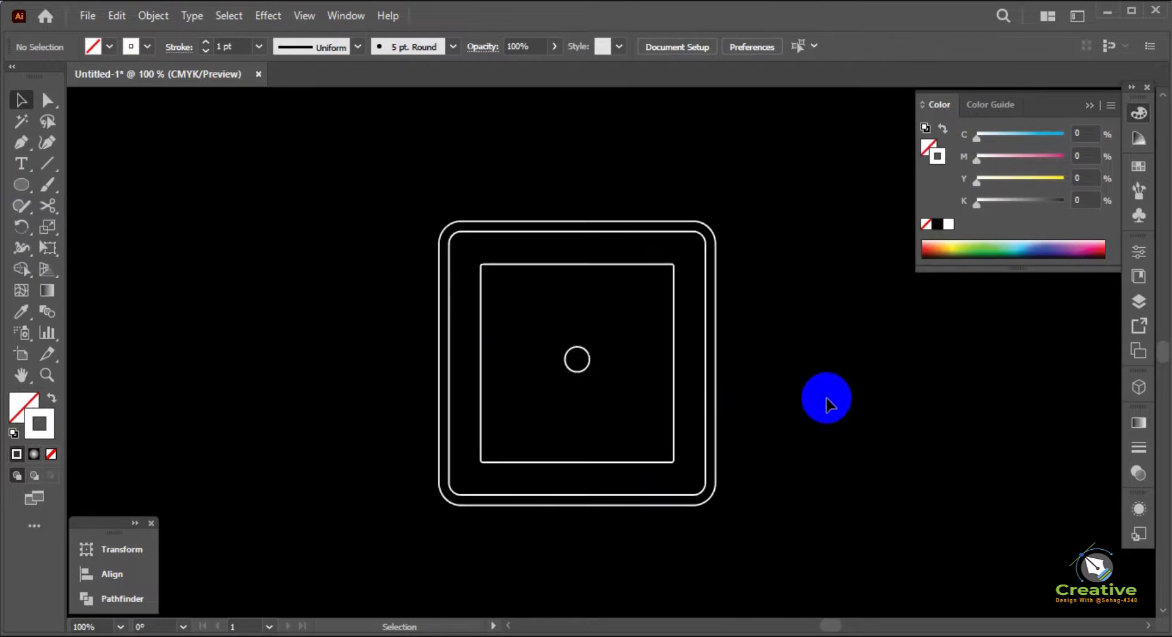
drag(826, 400, 757, 384)
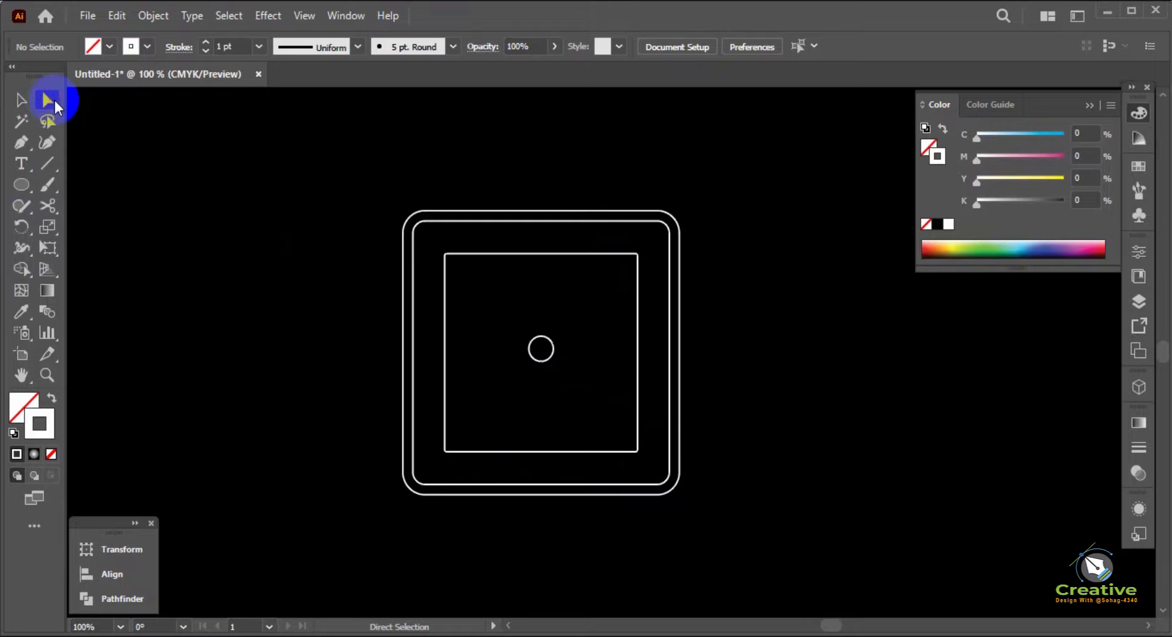
Enlarge the innermost square proportionally about its centre to about 217 pt per side
click(20, 101)
click(21, 143)
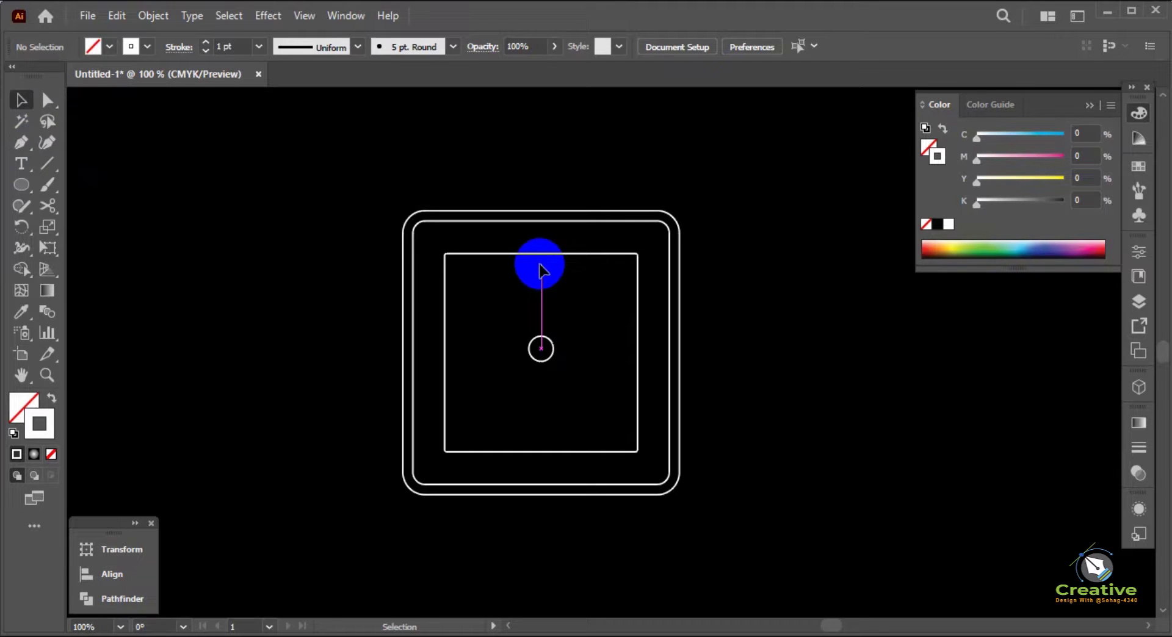
click(547, 256)
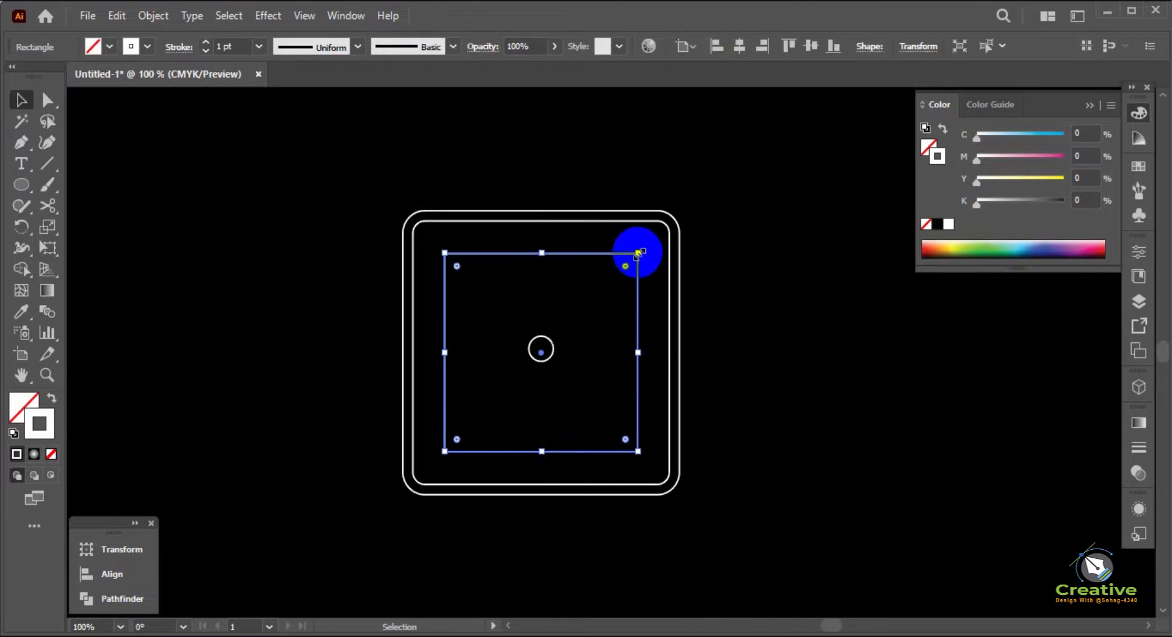
drag(638, 252, 650, 242)
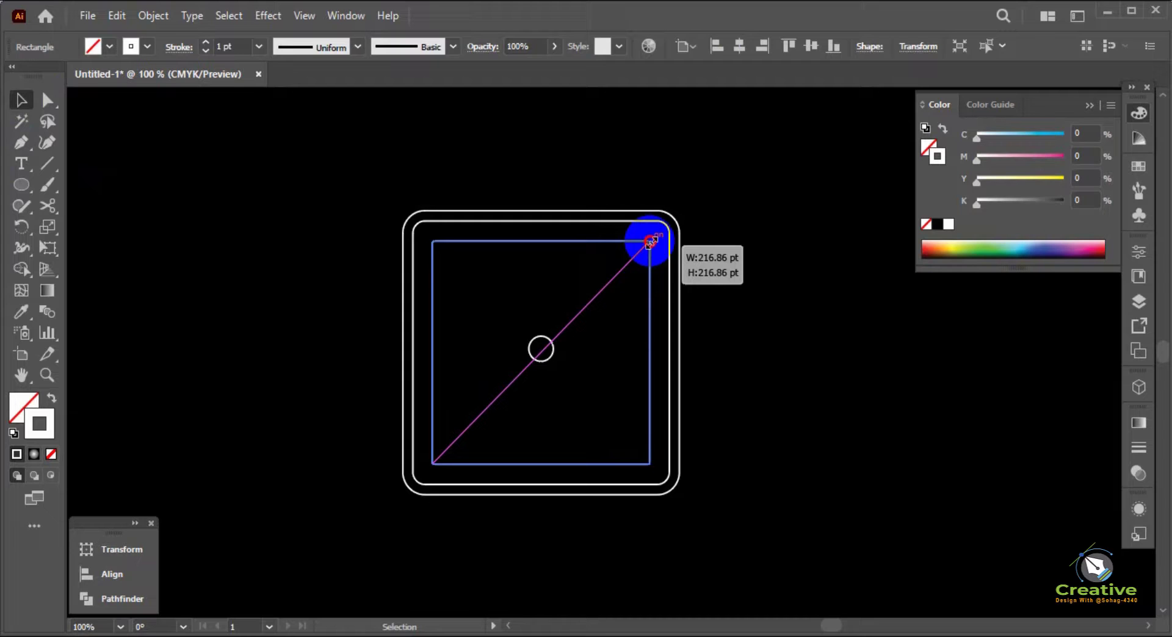
drag(649, 241, 649, 241)
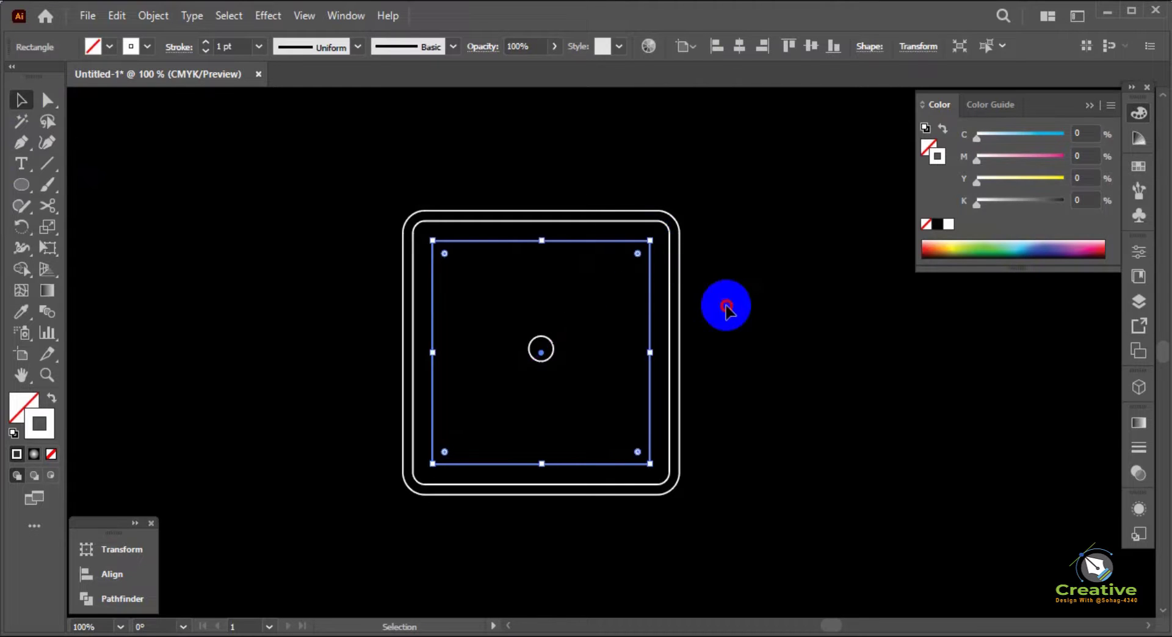
click(727, 309)
Draw a straight diagonal line about 127 pt long from the innermost square's upper-left area through the circle with the Pen tool
click(21, 142)
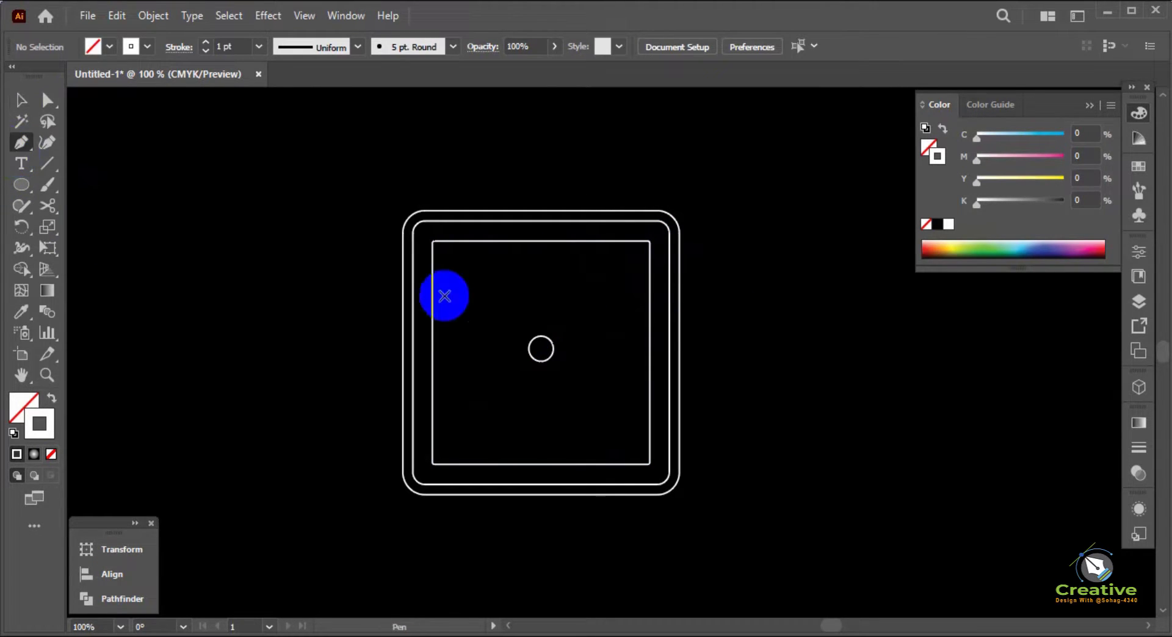
click(473, 285)
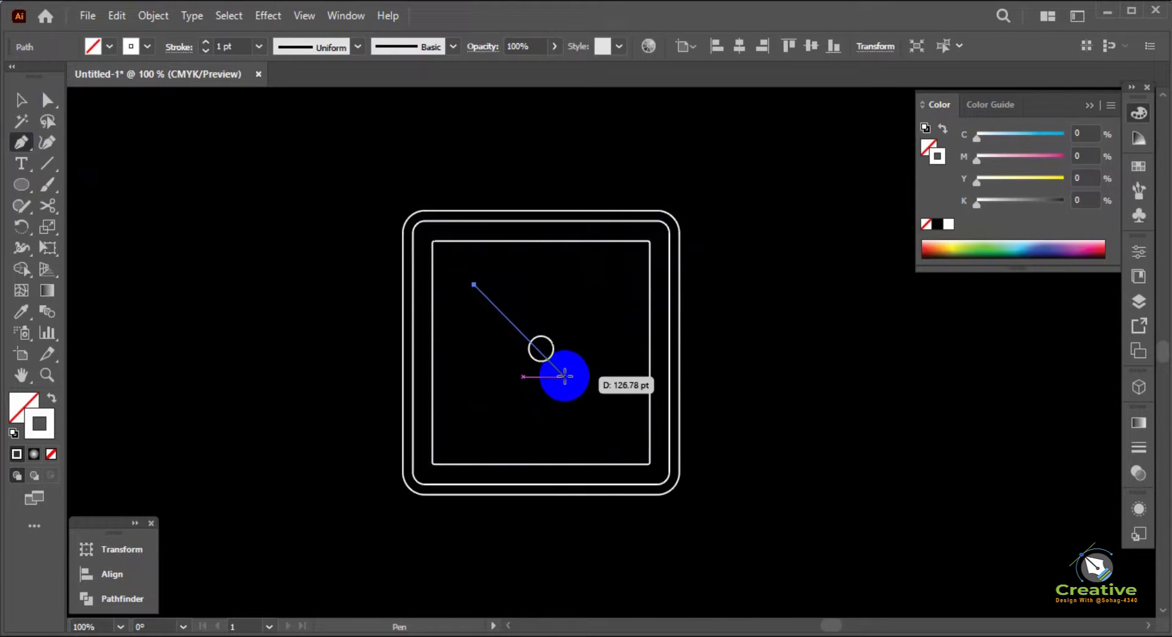
click(566, 375)
key(v)
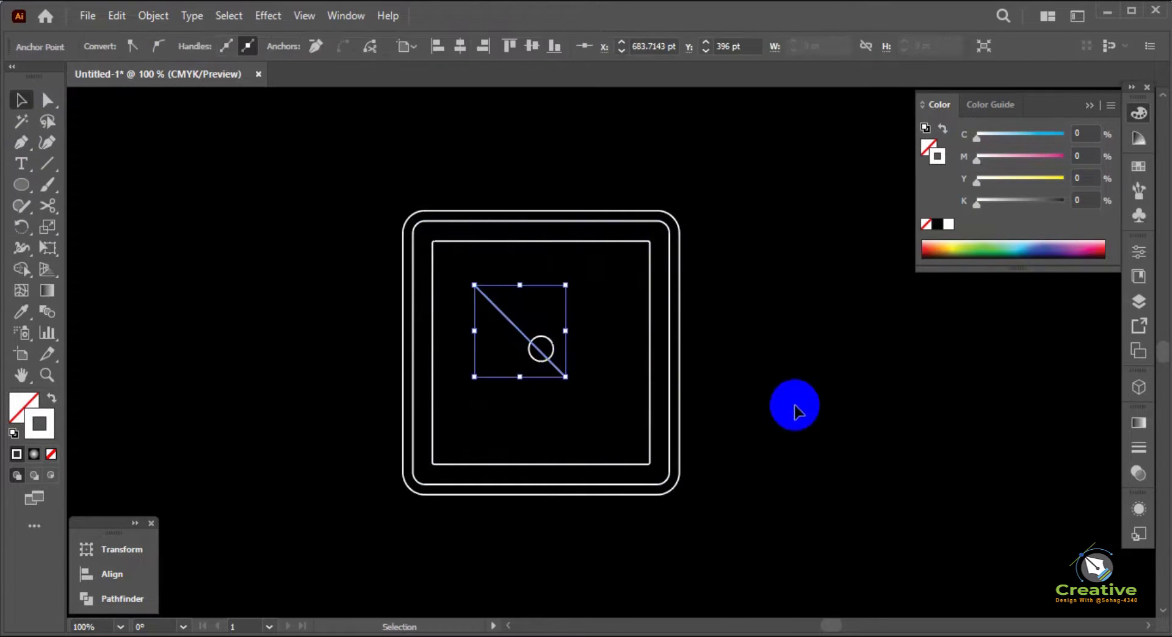
click(793, 405)
Set the diagonal line's stroke to 2 pt with a round cap and round corner joins
click(501, 311)
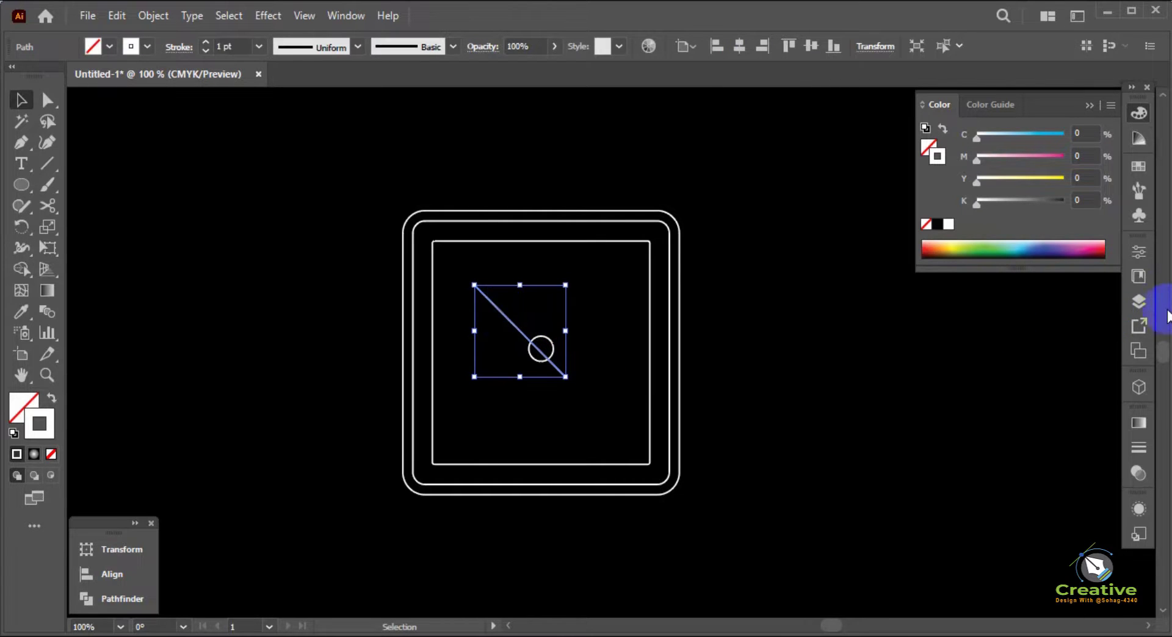
click(1138, 448)
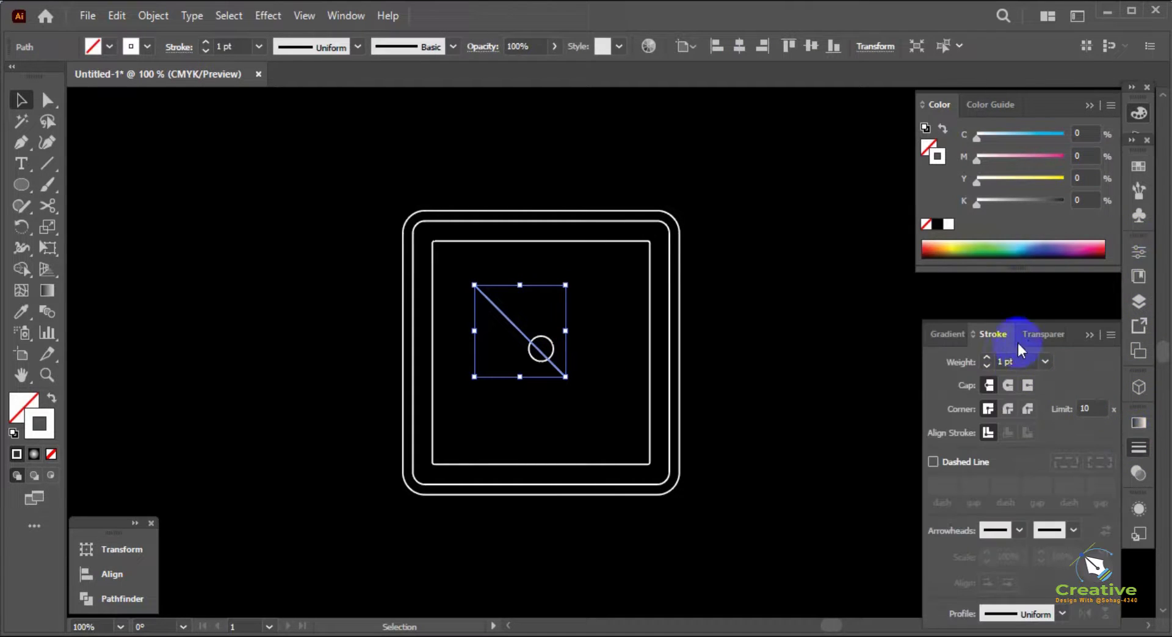
click(1009, 407)
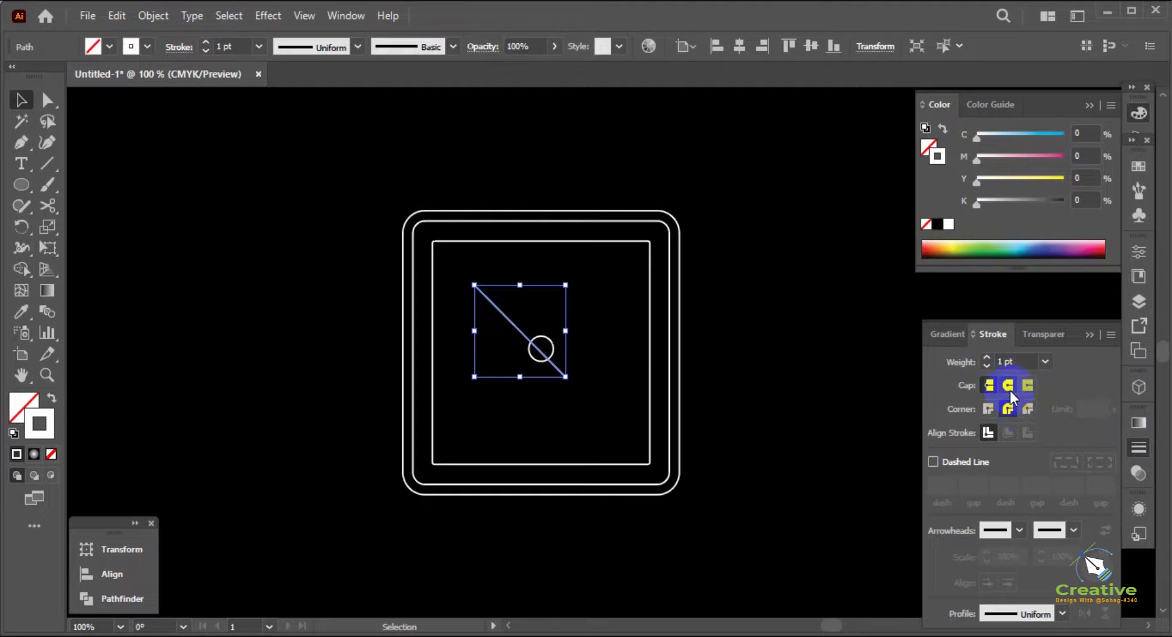
click(987, 355)
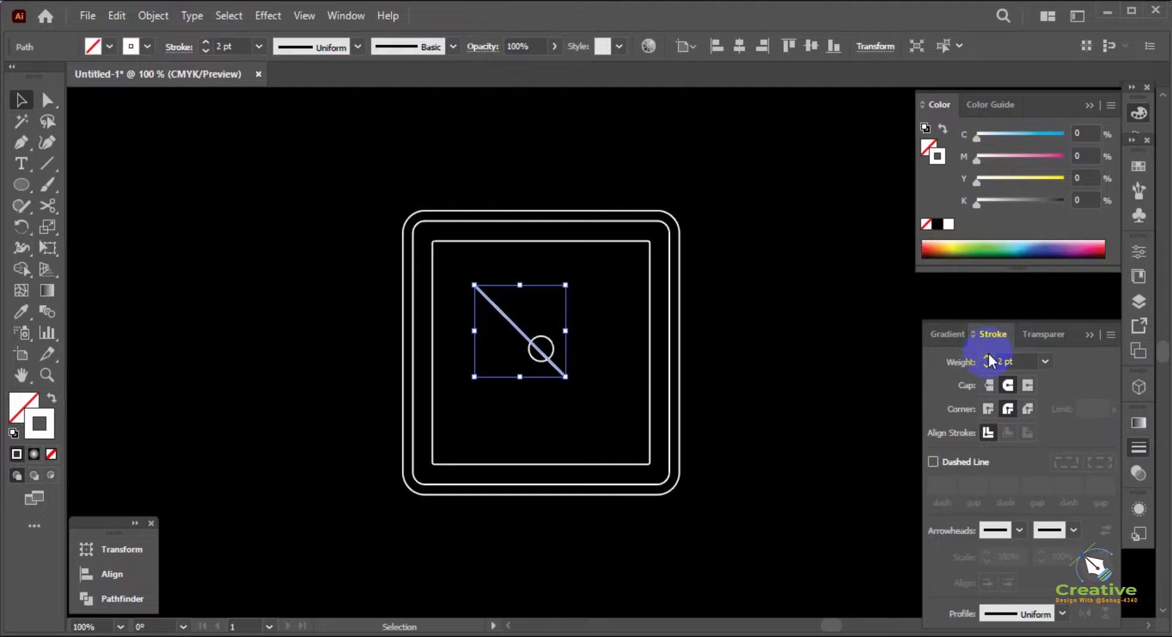
click(791, 353)
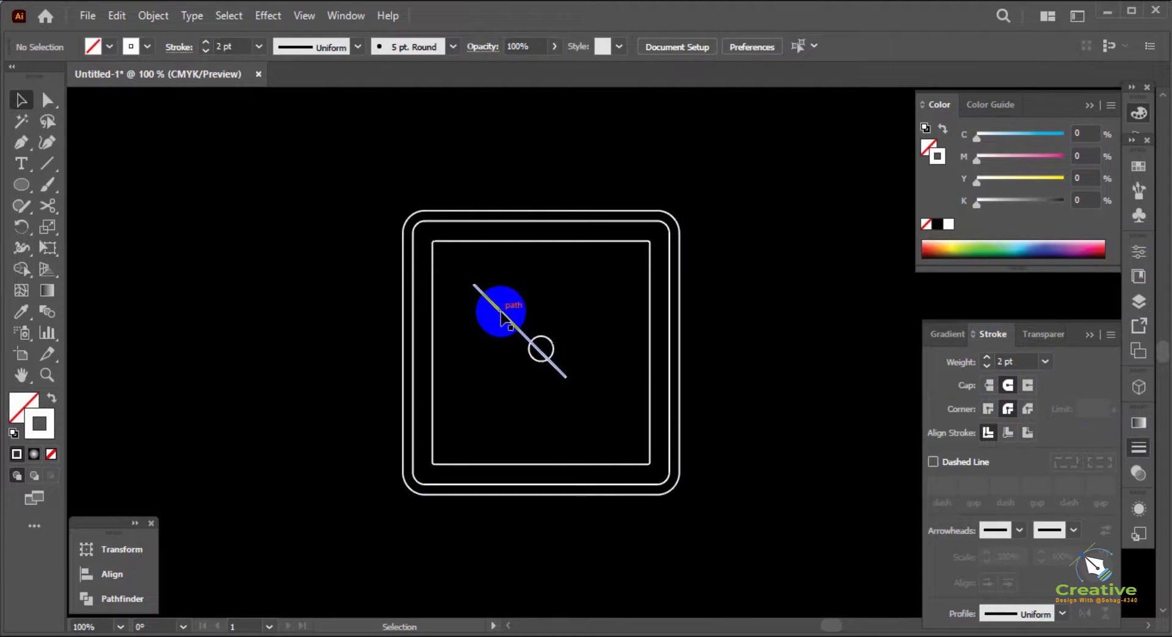
Return the diagonal line's stroke to 1 pt and rotate a vertical copy of it about the small circle's centre with the Rotate tool
click(15, 227)
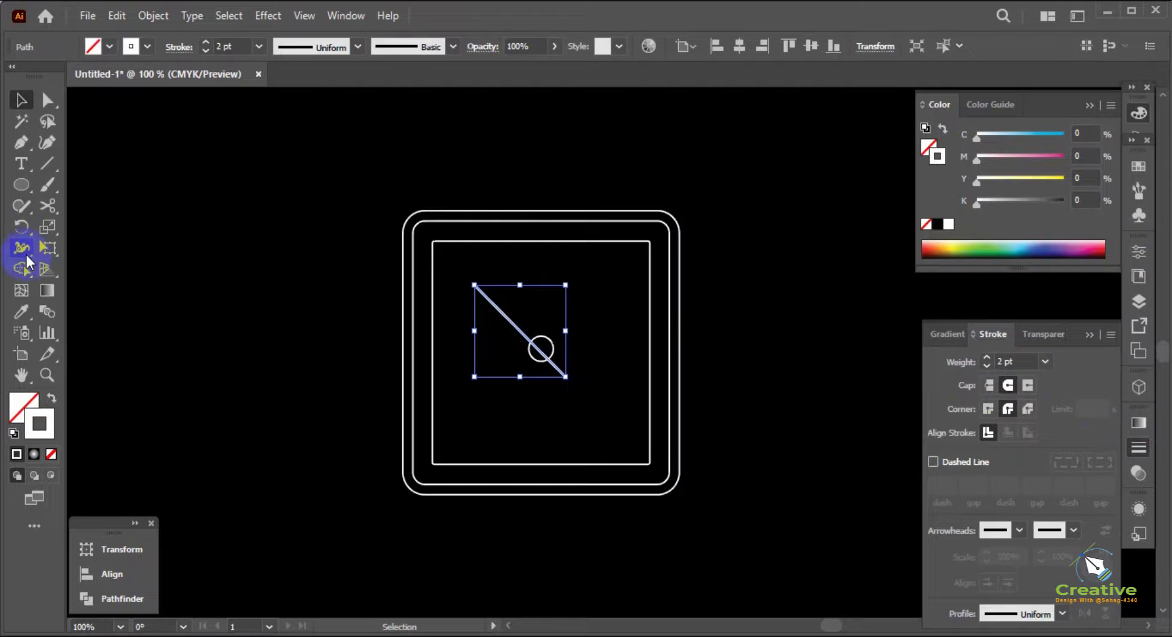
click(529, 350)
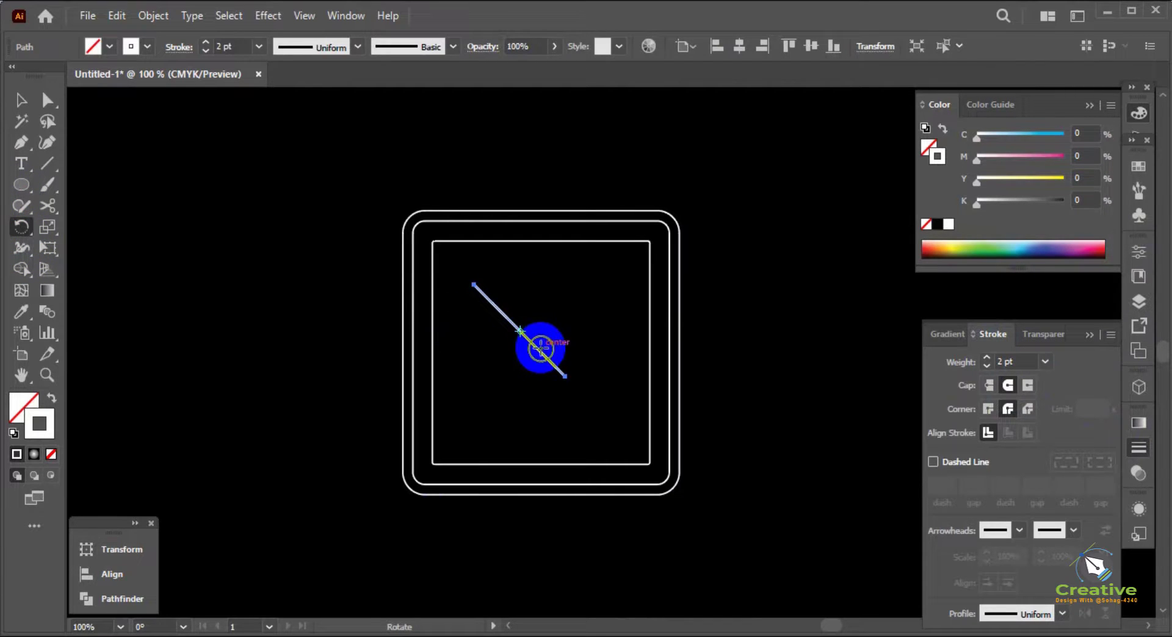
click(476, 298)
drag(477, 299, 541, 283)
key(ctrl+z)
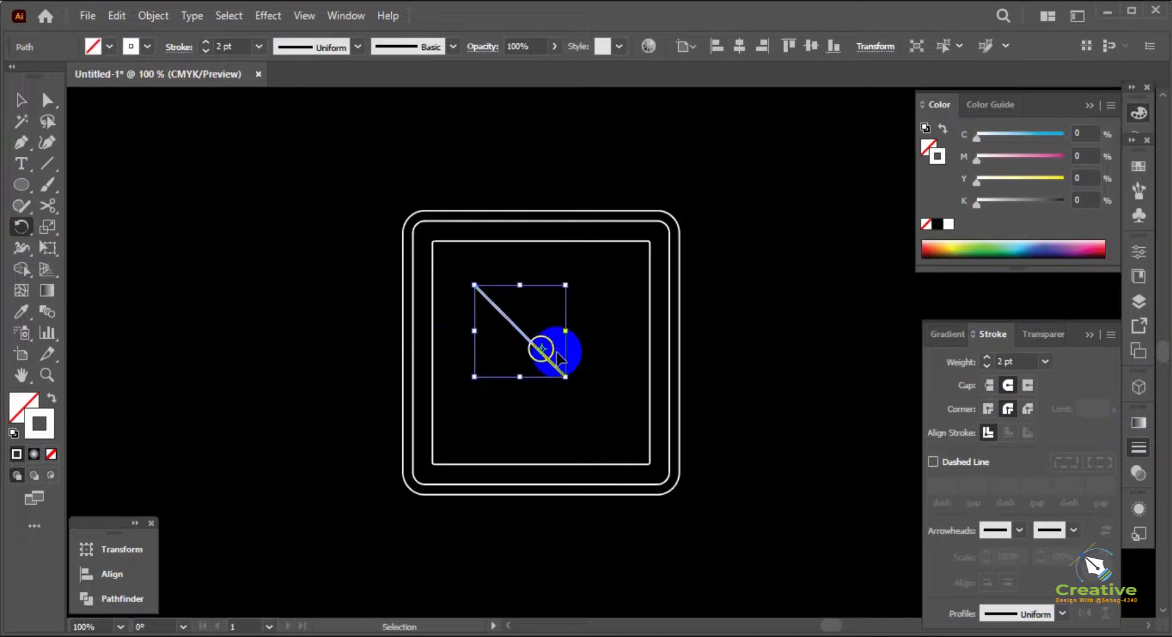
scroll(545, 351, up, 2)
key(ctrl+z)
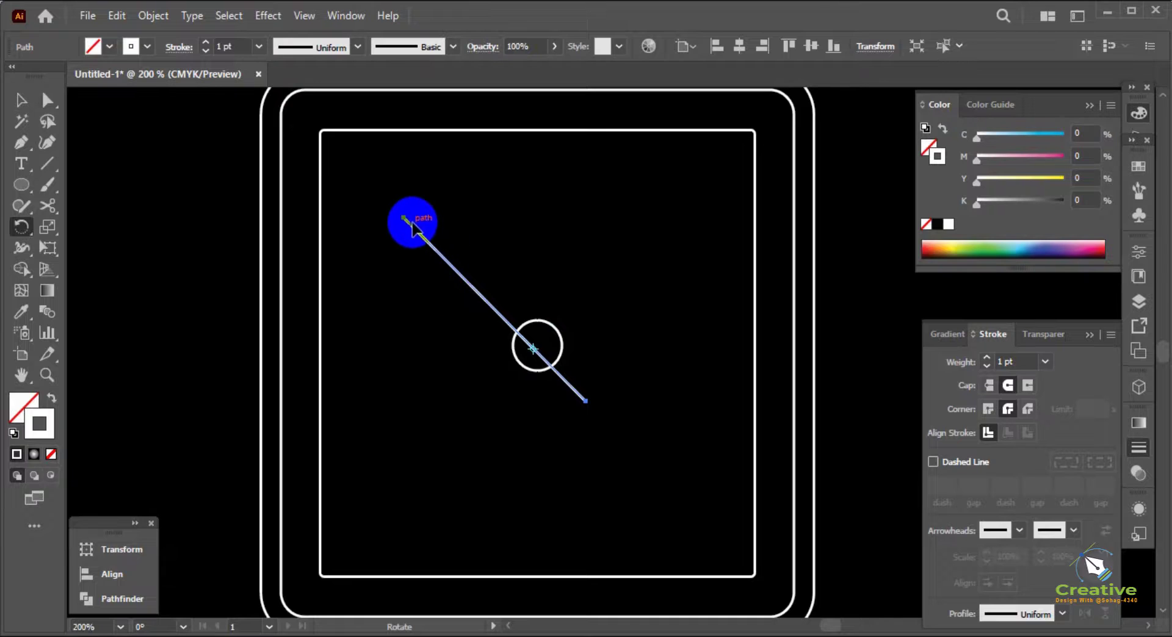
drag(411, 222, 532, 213)
key(v)
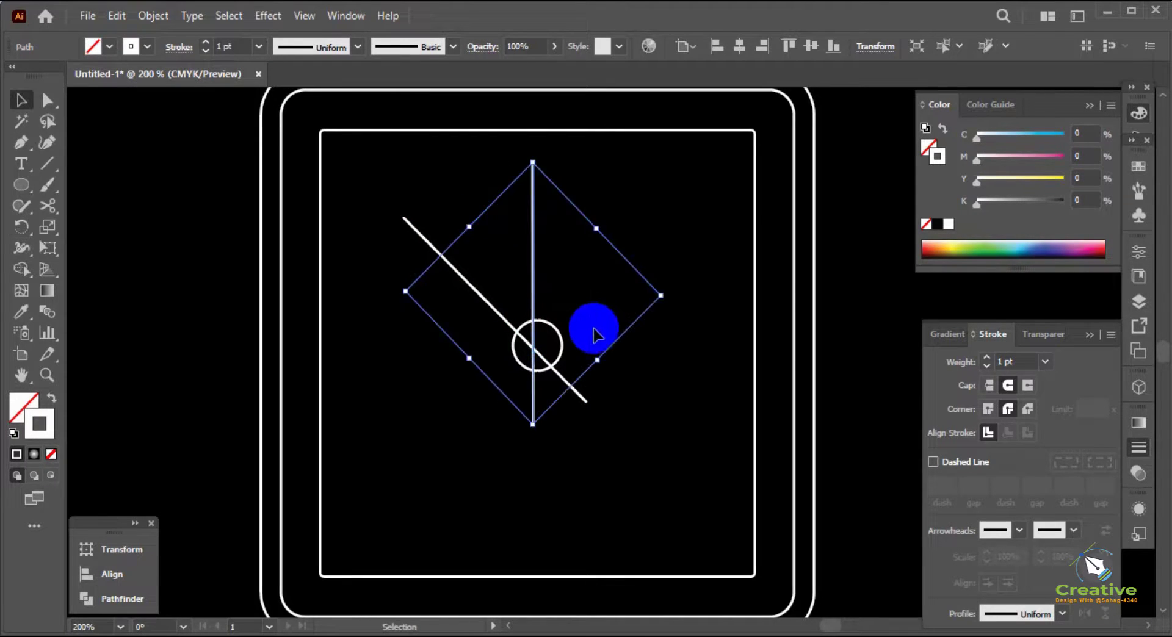
Move the diagonal and vertical lines together so that their crossing sits on the small circle's centre
click(583, 323)
click(533, 301)
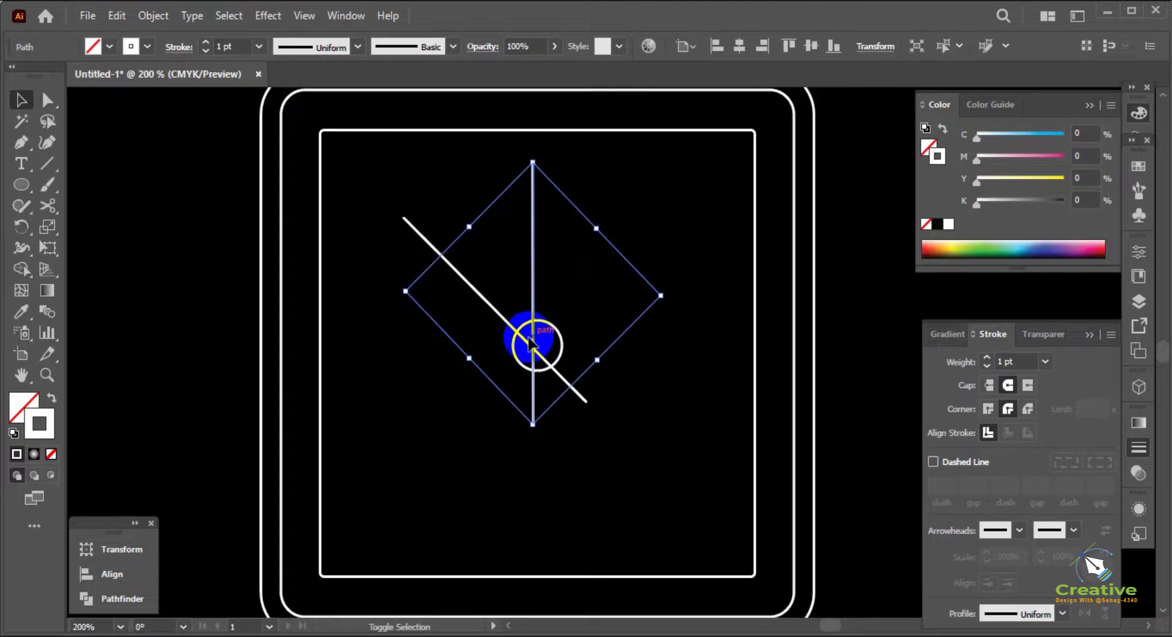
shift+click(540, 357)
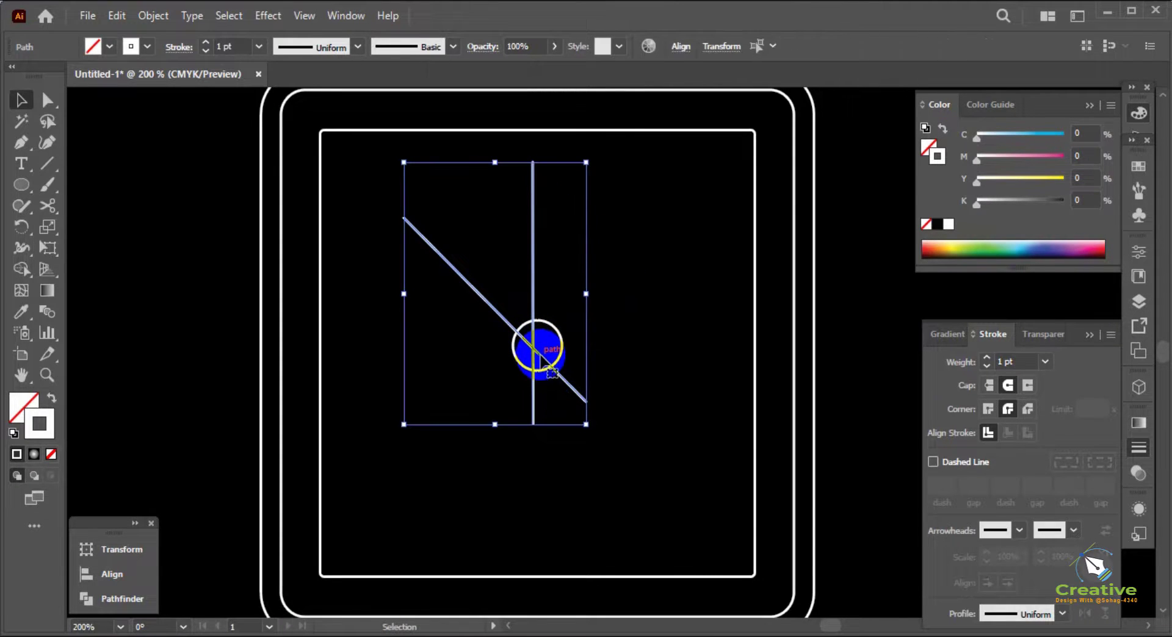
drag(540, 354, 543, 352)
scroll(543, 352, up, 3)
click(556, 357)
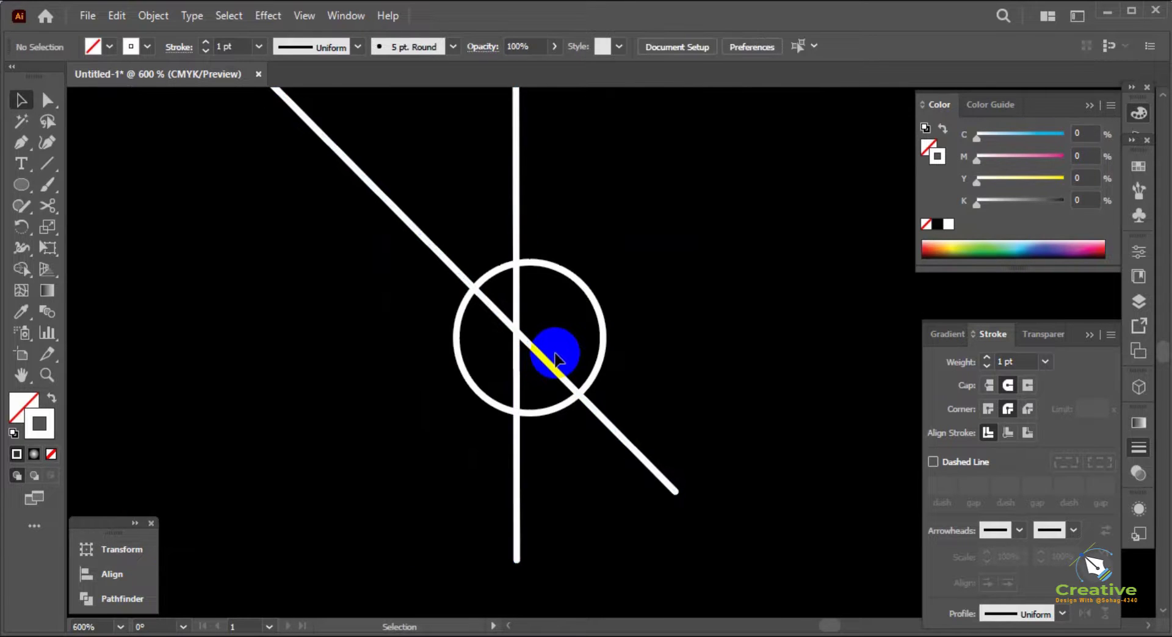
click(518, 339)
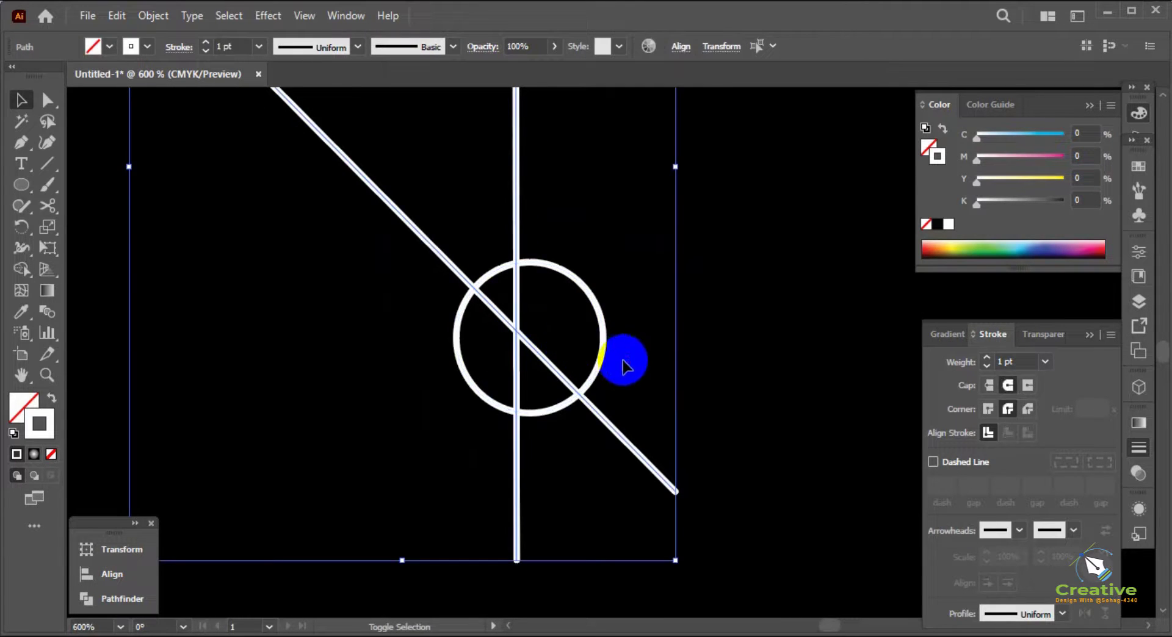
mouse_move(517, 333)
mouse_down()
mouse_move(537, 330)
mouse_move(531, 339)
mouse_up()
scroll(532, 342, down, 4)
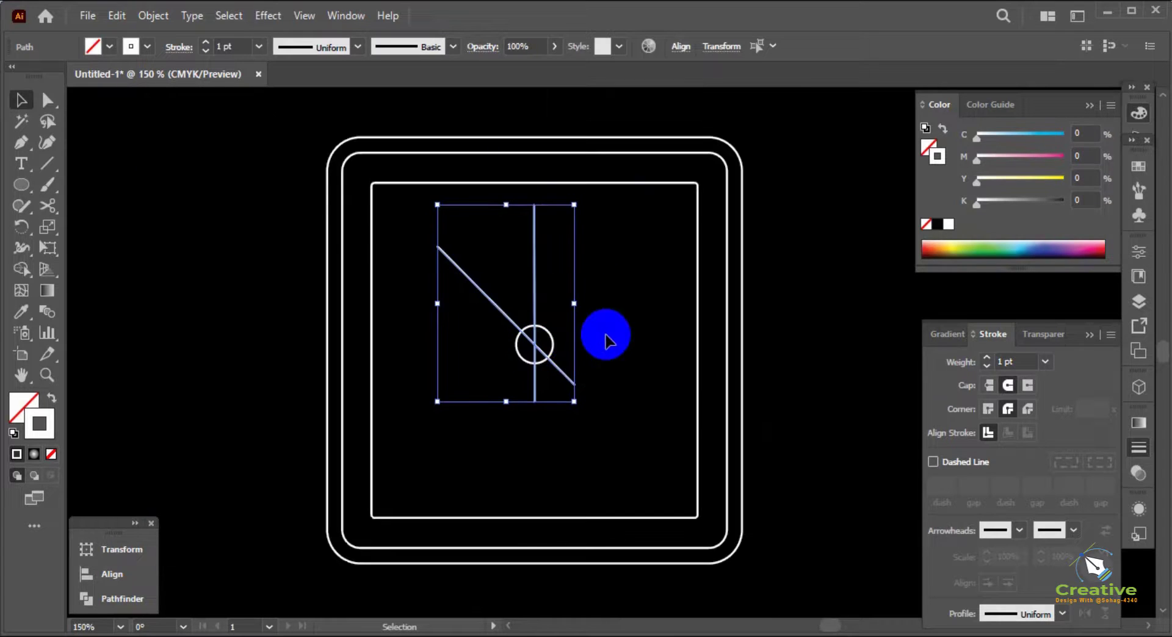
Extend the diagonal line slightly outward at its upper-left anchor point, keeping its 45-degree direction
click(607, 335)
scroll(606, 313, up, 1)
key(a)
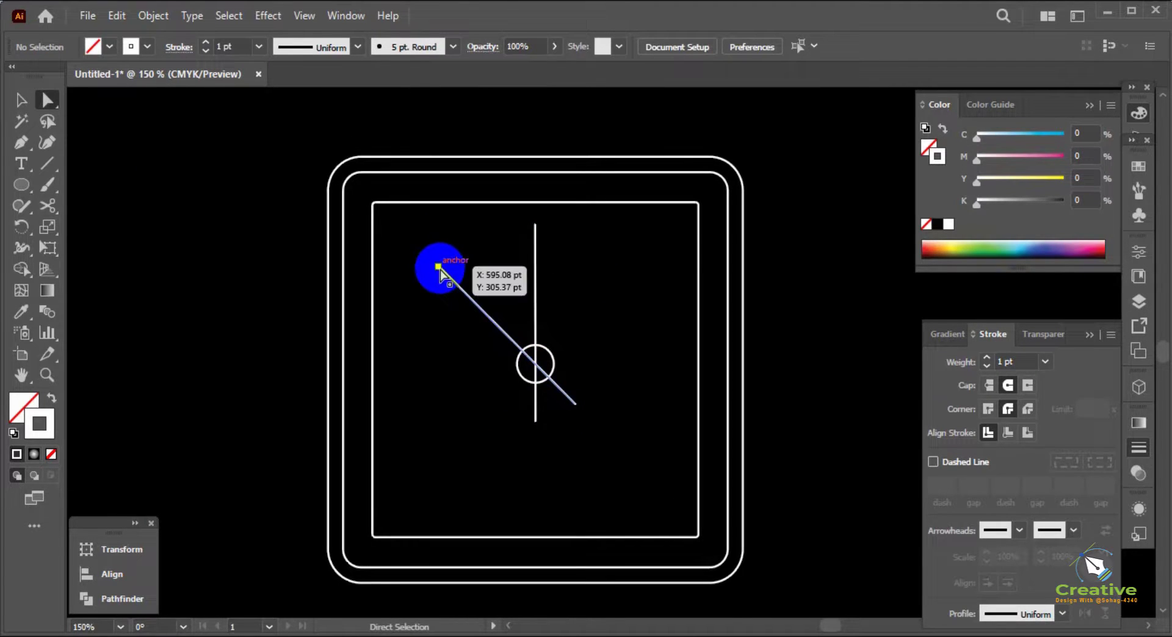
mouse_move(440, 267)
mouse_down()
mouse_move(455, 291)
mouse_move(427, 255)
mouse_up()
key(v)
Scale the innermost square down slightly about its centre and delete it
click(573, 202)
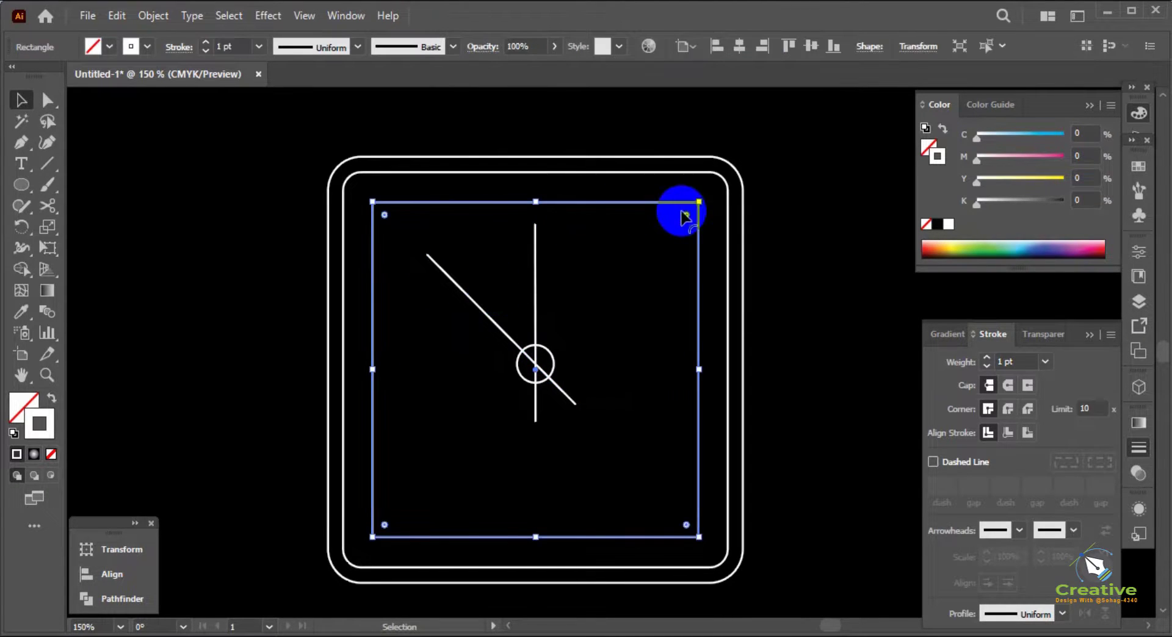
drag(699, 202, 684, 218)
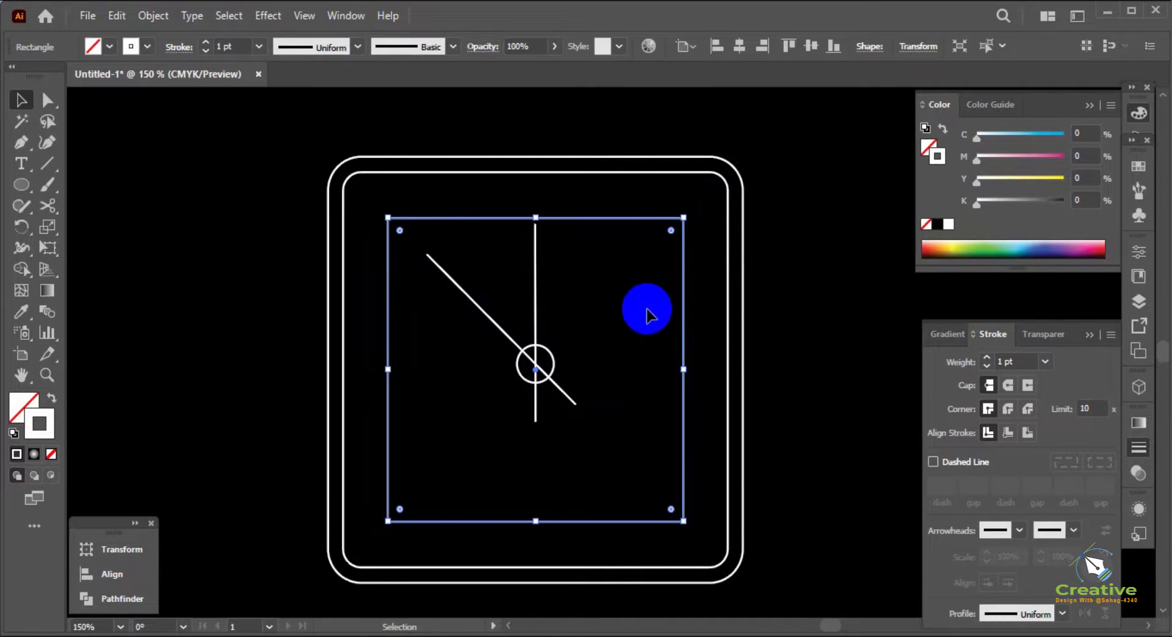
click(647, 316)
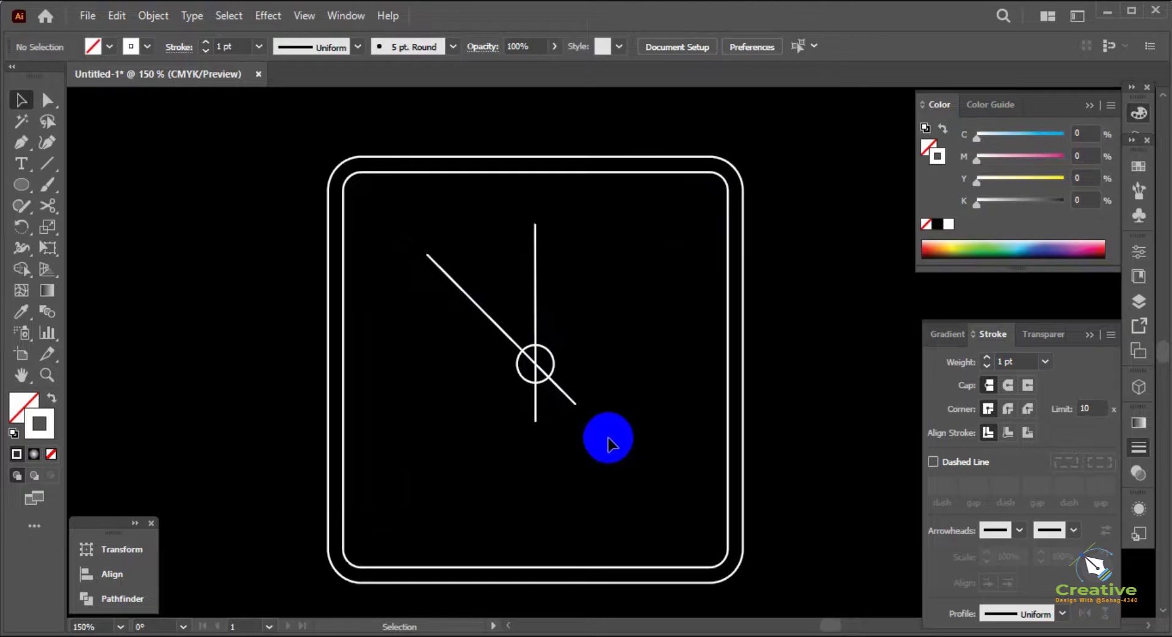
Show the rulers and place a horizontal and a vertical guide through the centre of the rounded squares
drag(608, 437, 499, 340)
drag(639, 293, 759, 340)
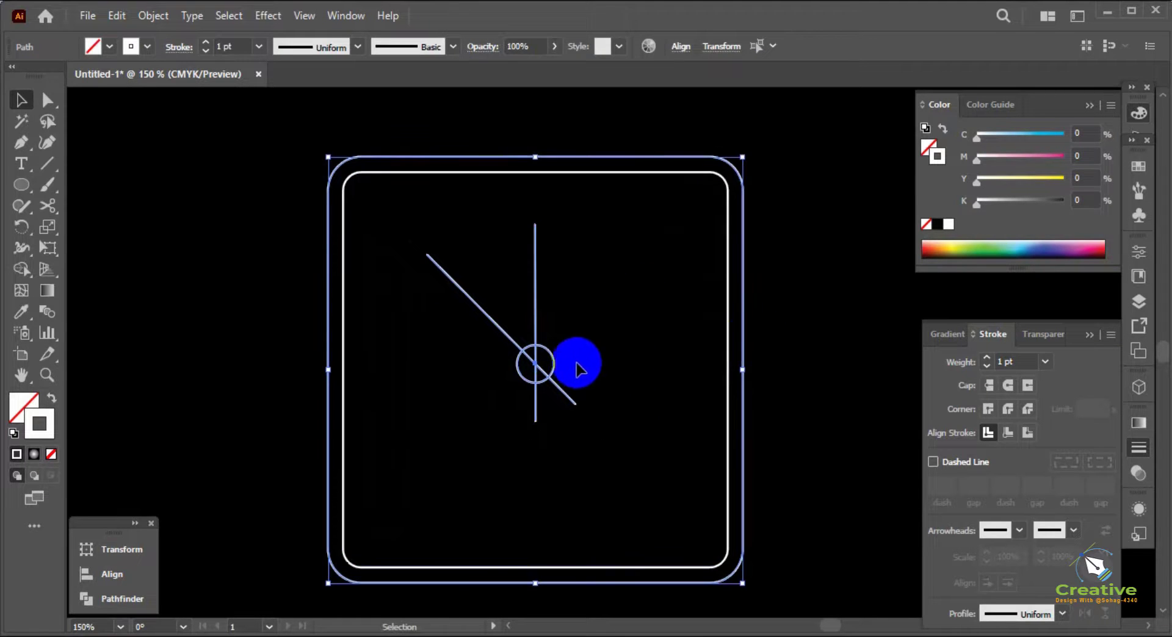
key(ctrl+r)
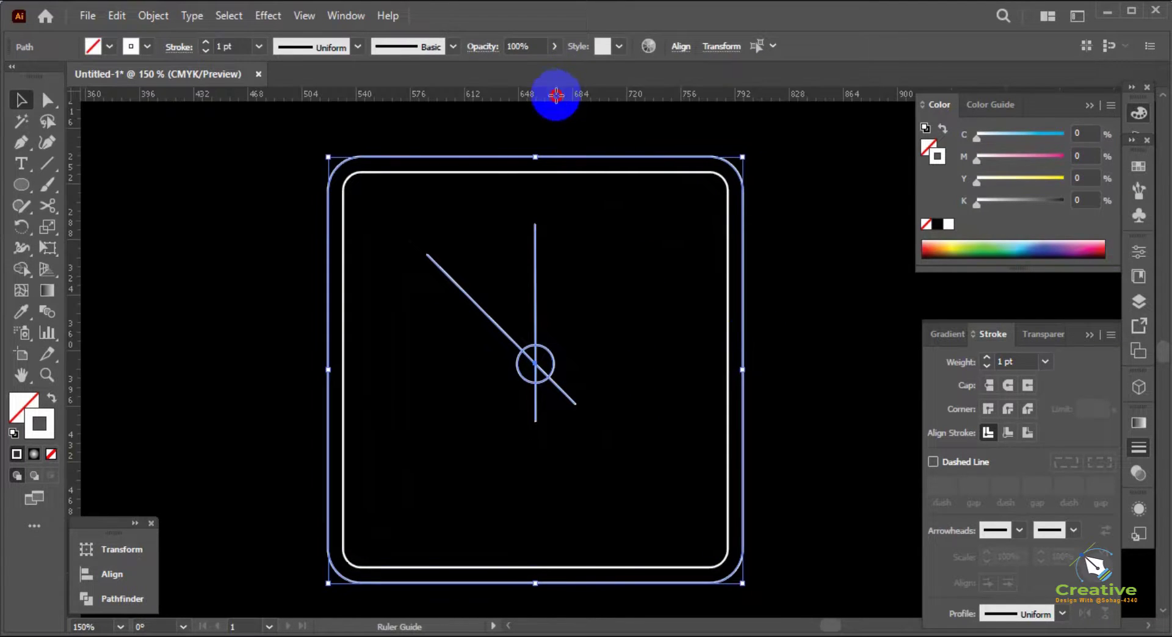
drag(557, 94, 754, 369)
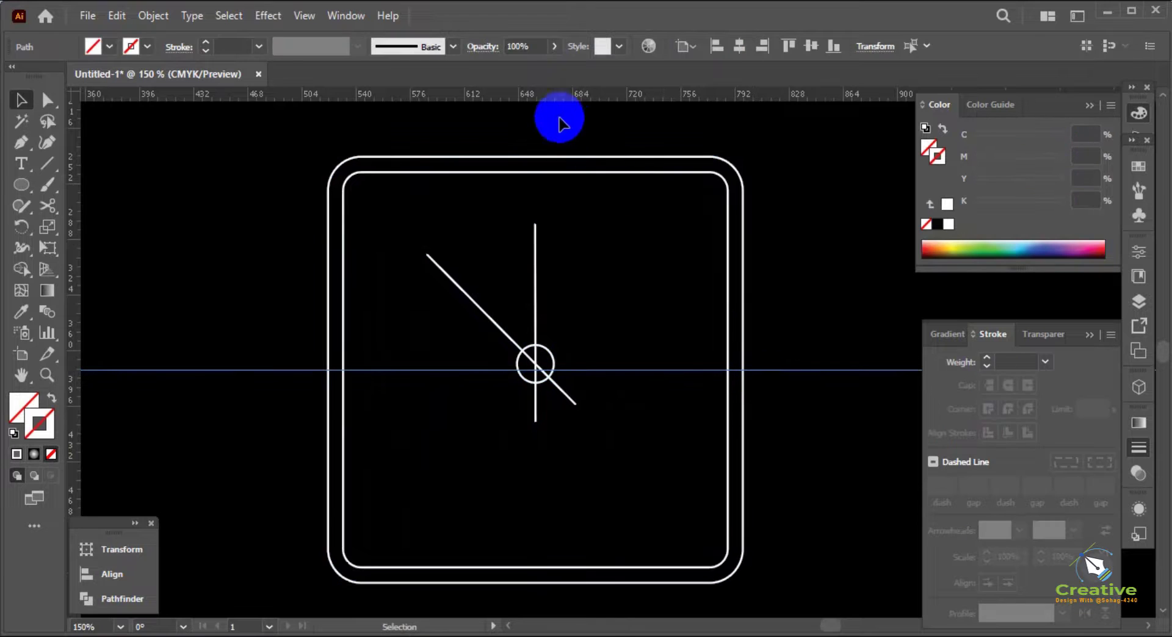
drag(555, 131, 609, 209)
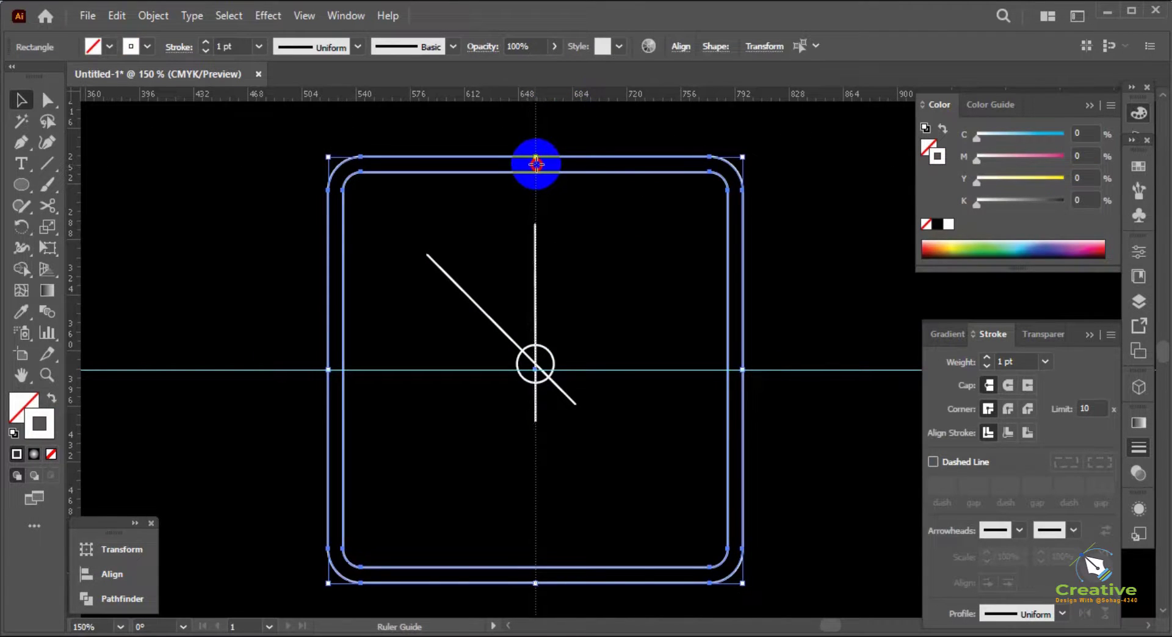
click(533, 217)
Lock the two ruler guides in place
click(518, 348)
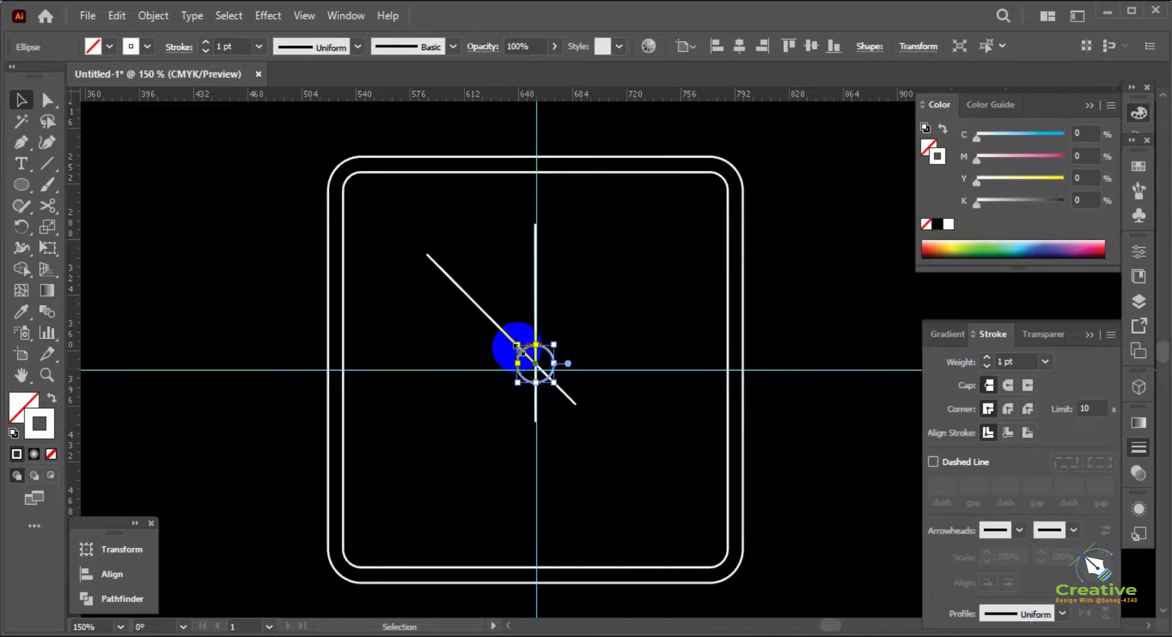
shift+click(508, 335)
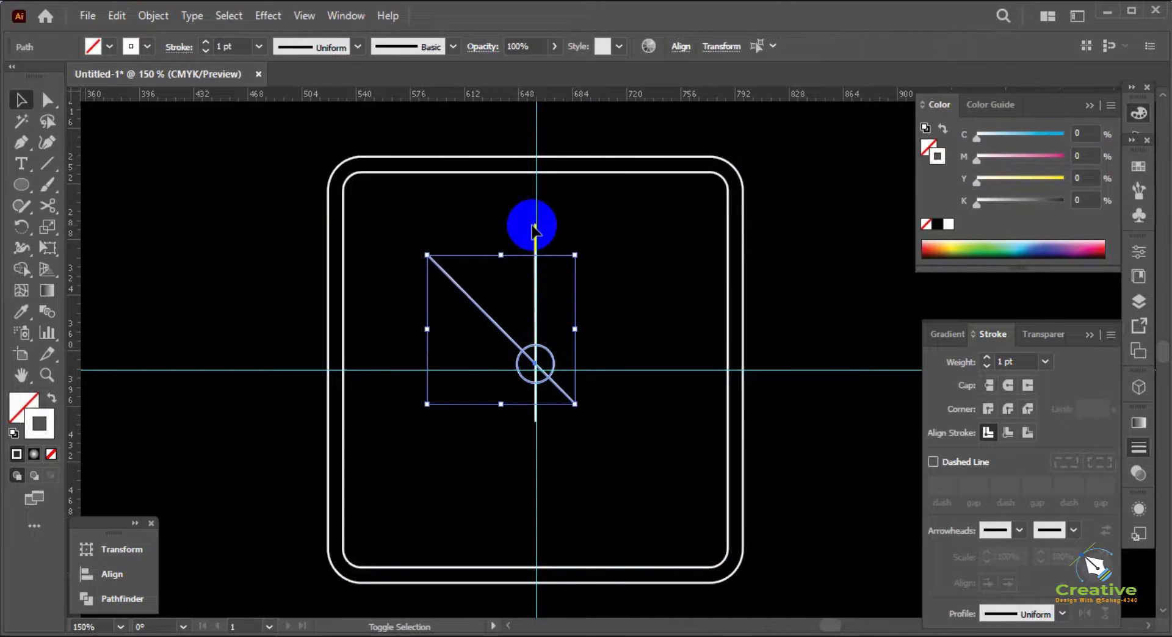
right_click(591, 225)
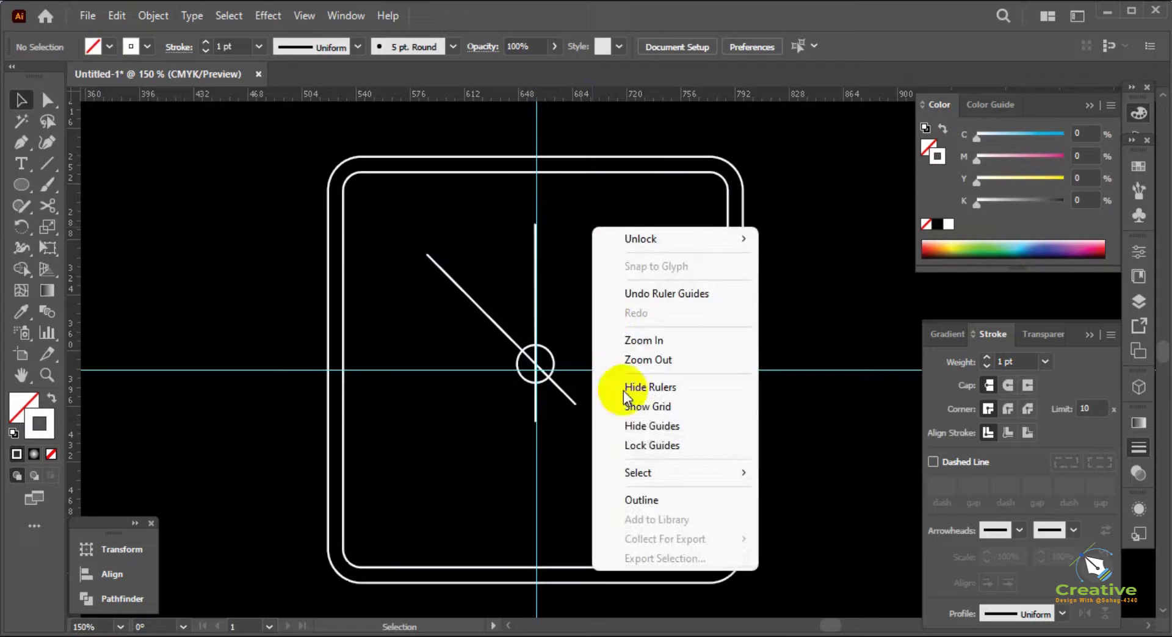
click(635, 445)
Move the small circle and both lines together so that their centre sits on the intersection of the guides
drag(592, 405, 513, 339)
scroll(539, 389, up, 2)
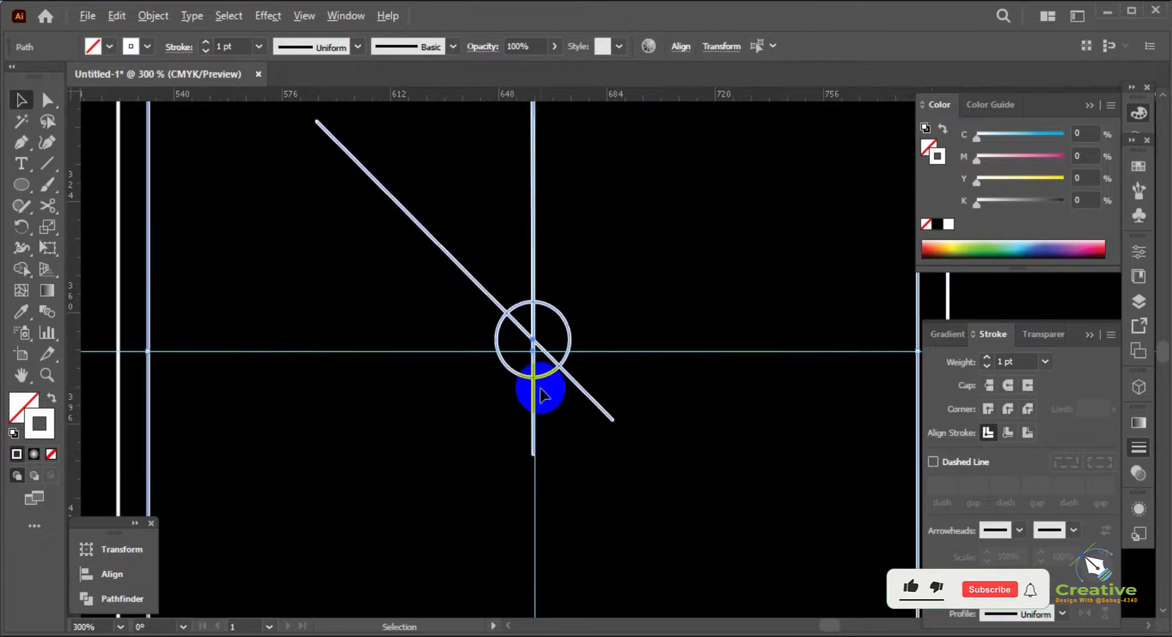
scroll(360, 352, down, 2)
shift+click(254, 298)
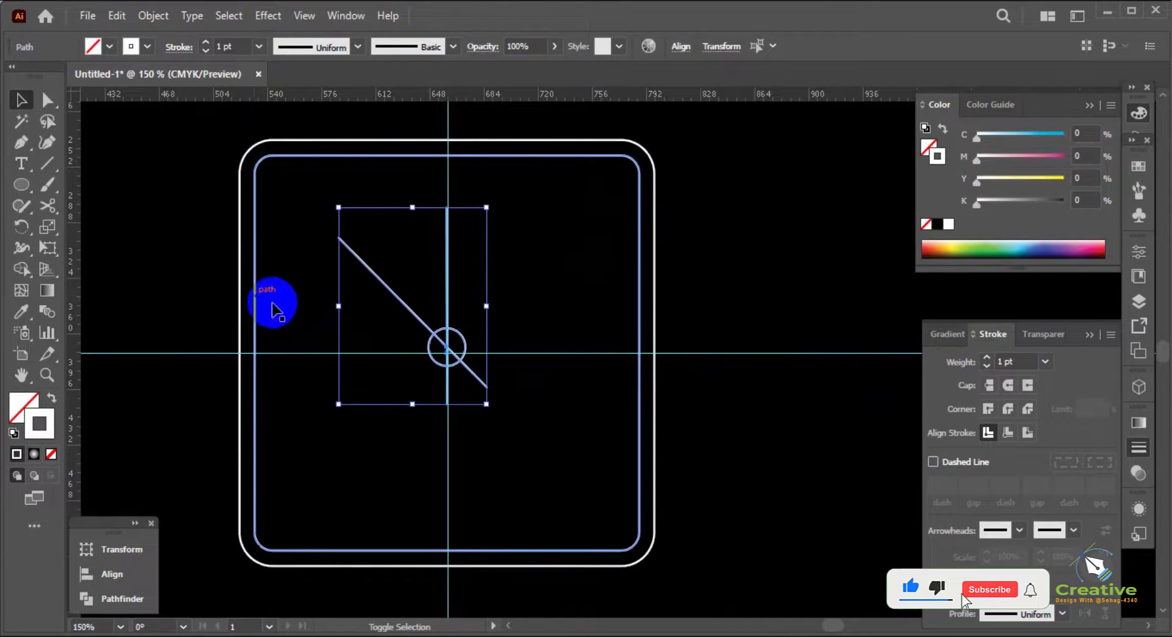
scroll(453, 370, up, 2)
drag(449, 341, 442, 340)
click(555, 296)
scroll(554, 296, down, 3)
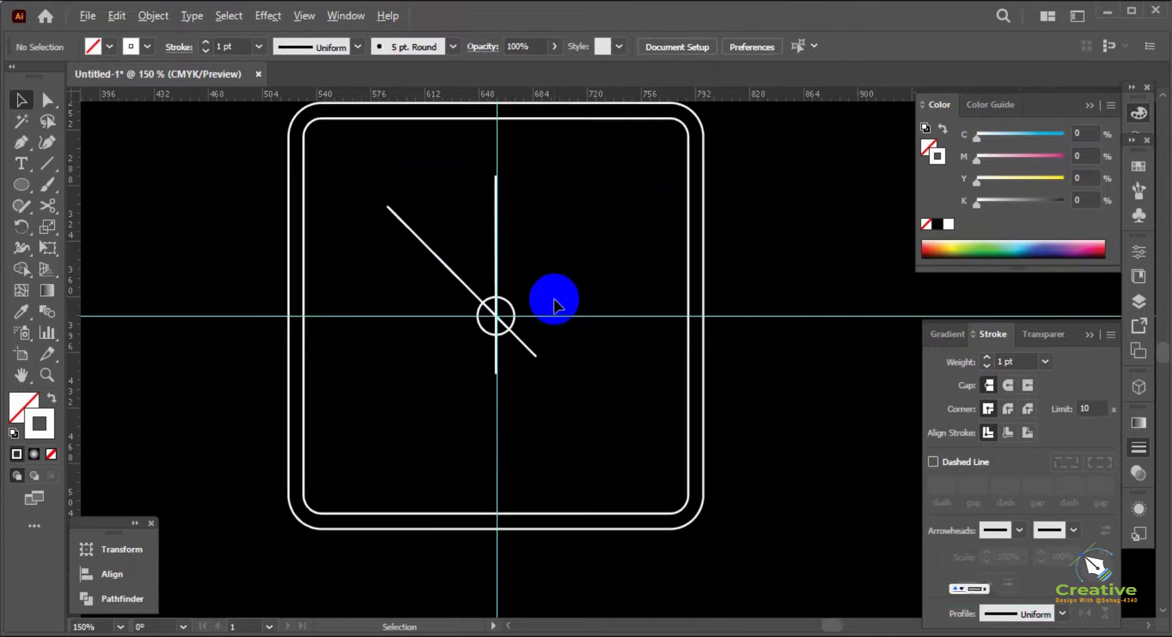
Unlock the horizontal and vertical ruler guides and delete them
drag(759, 385, 715, 292)
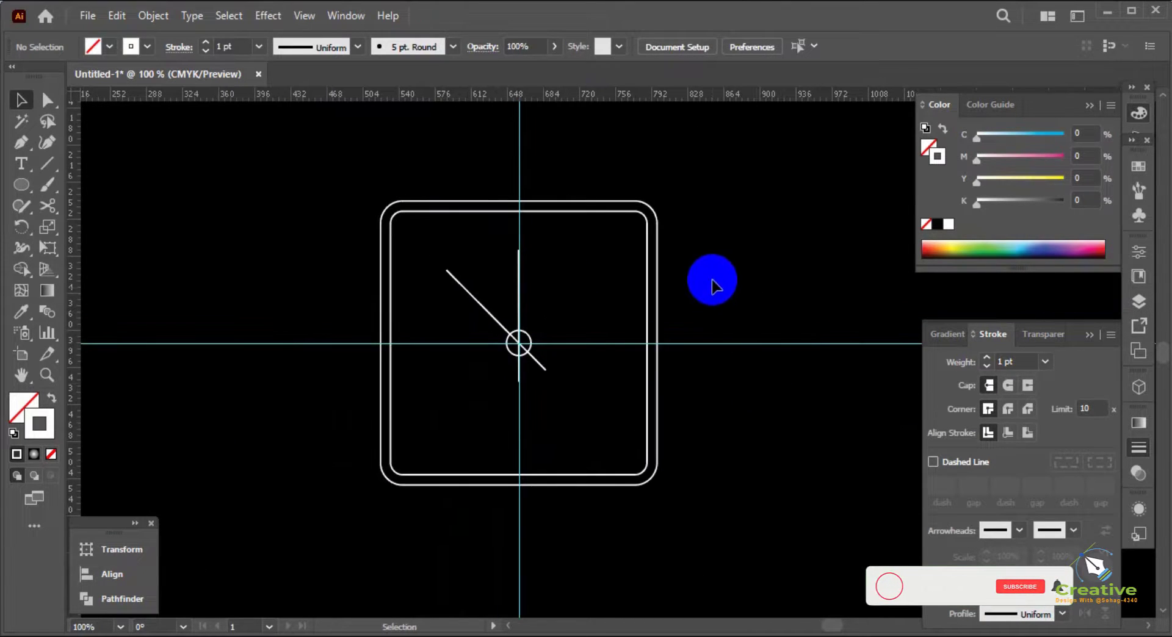
right_click(712, 284)
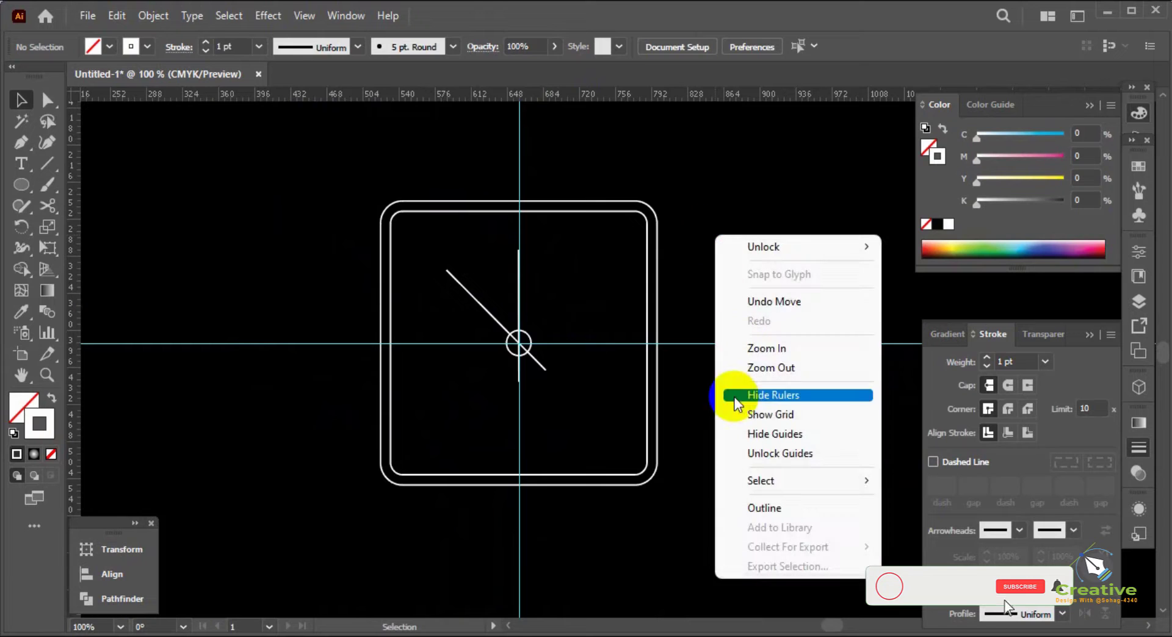
click(740, 454)
drag(752, 402, 714, 279)
key(Delete)
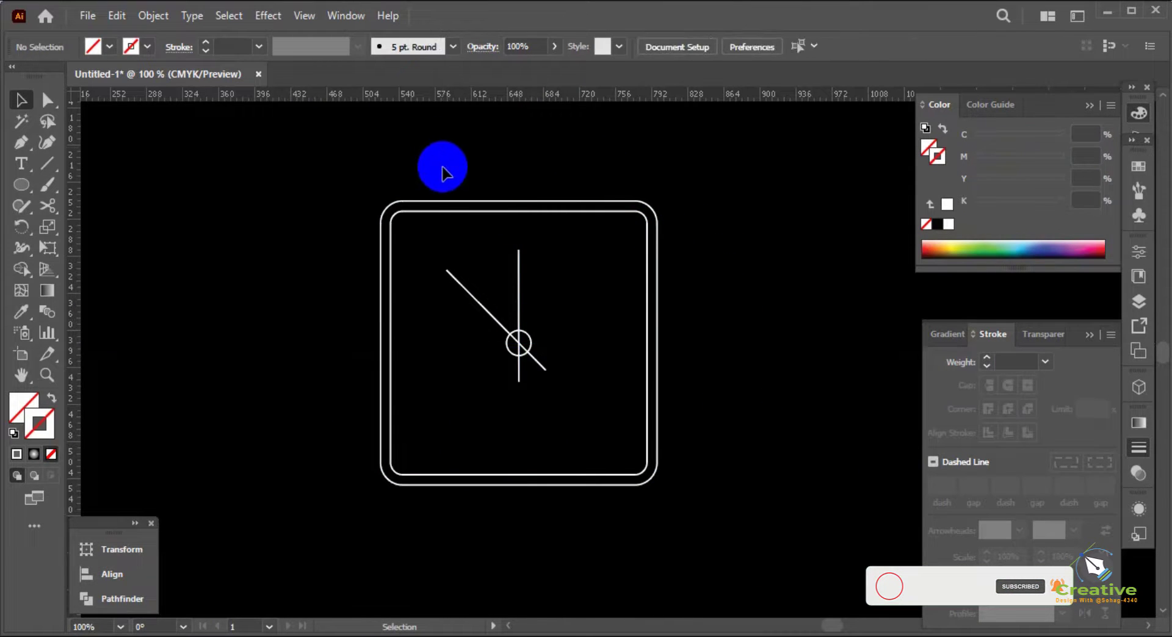
Add the text 12 outside the upper-left corner of the rounded squares and give it a white fill
click(21, 163)
click(256, 180)
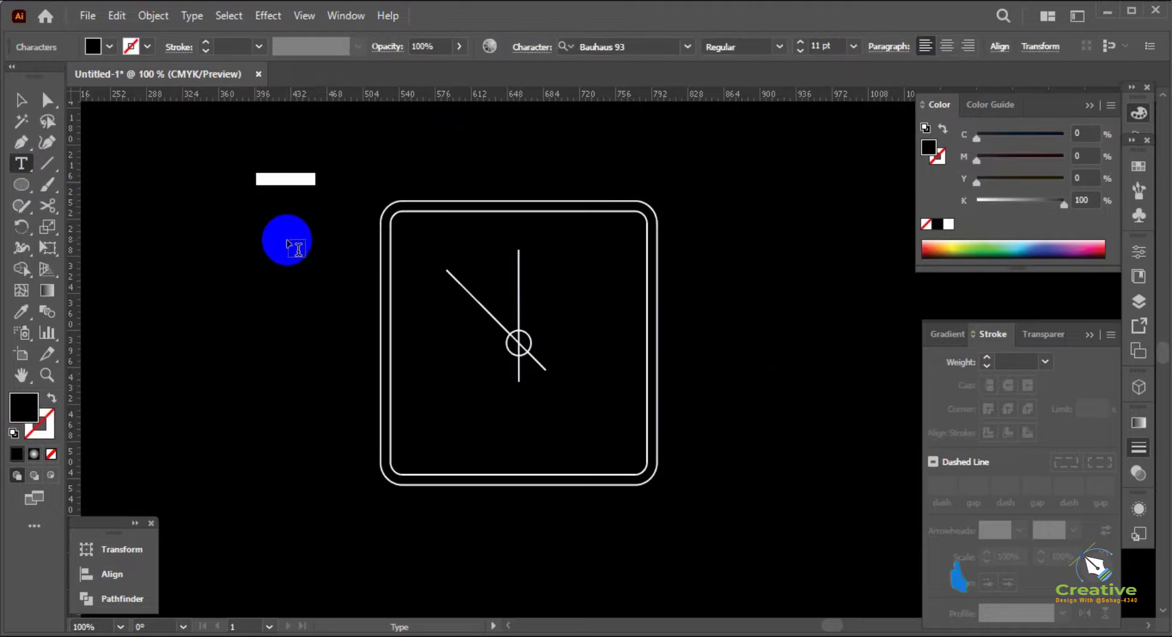
click(21, 99)
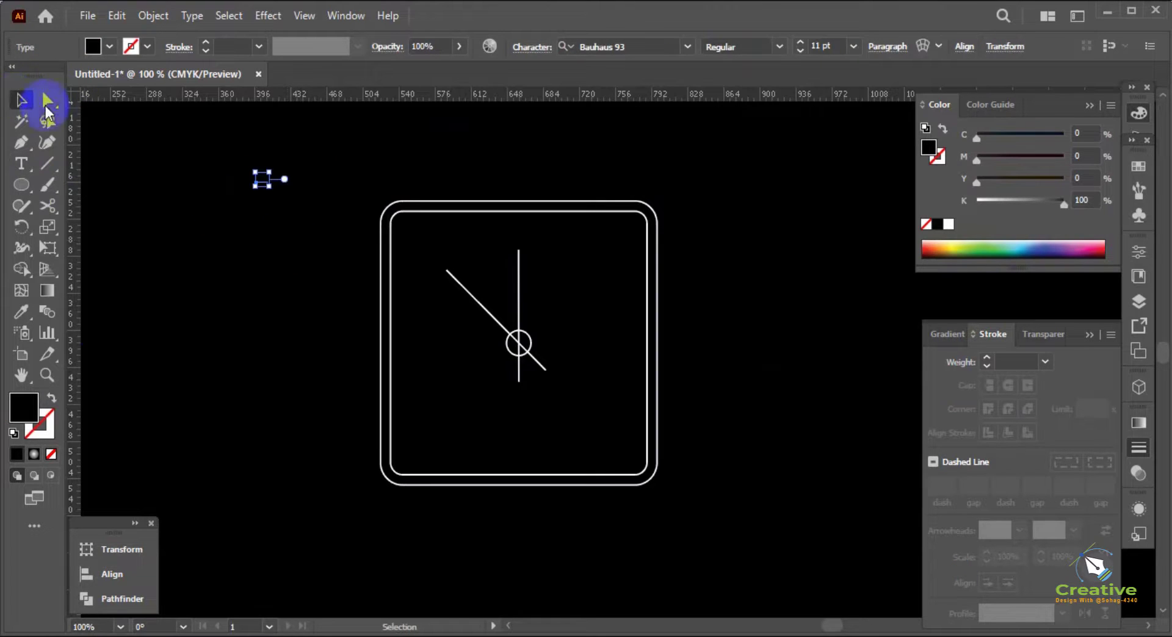
drag(995, 202, 967, 199)
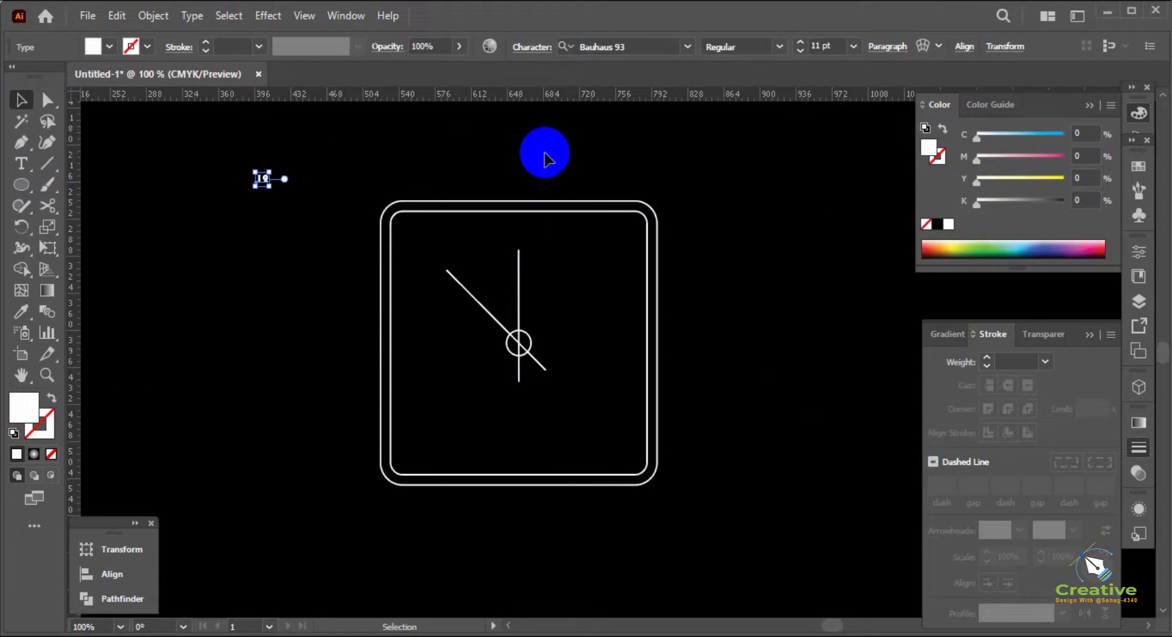
click(540, 155)
Enlarge the 12 to about 23.6 pt and centre it above the vertical line, just inside the inner rounded square's top edge
drag(269, 179, 549, 199)
scroll(528, 225, up, 3)
drag(534, 237, 522, 236)
scroll(522, 236, down, 2)
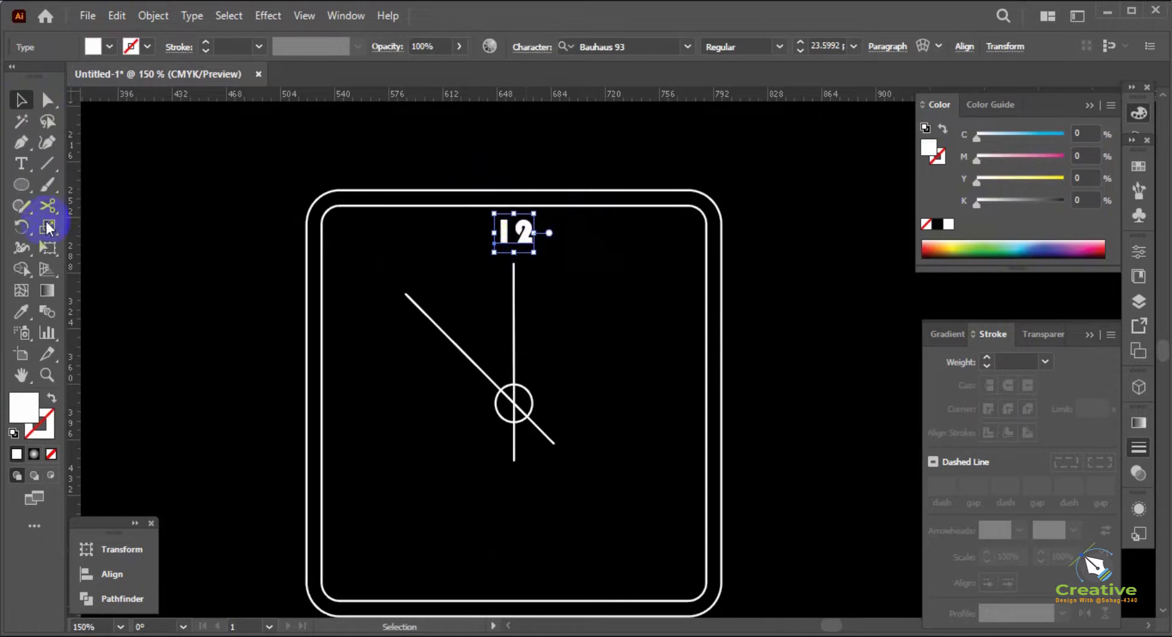
Rotate copies of the 12 about the small circle's centre to the 3, 6 and 9 o'clock positions with the Rotate tool
click(21, 226)
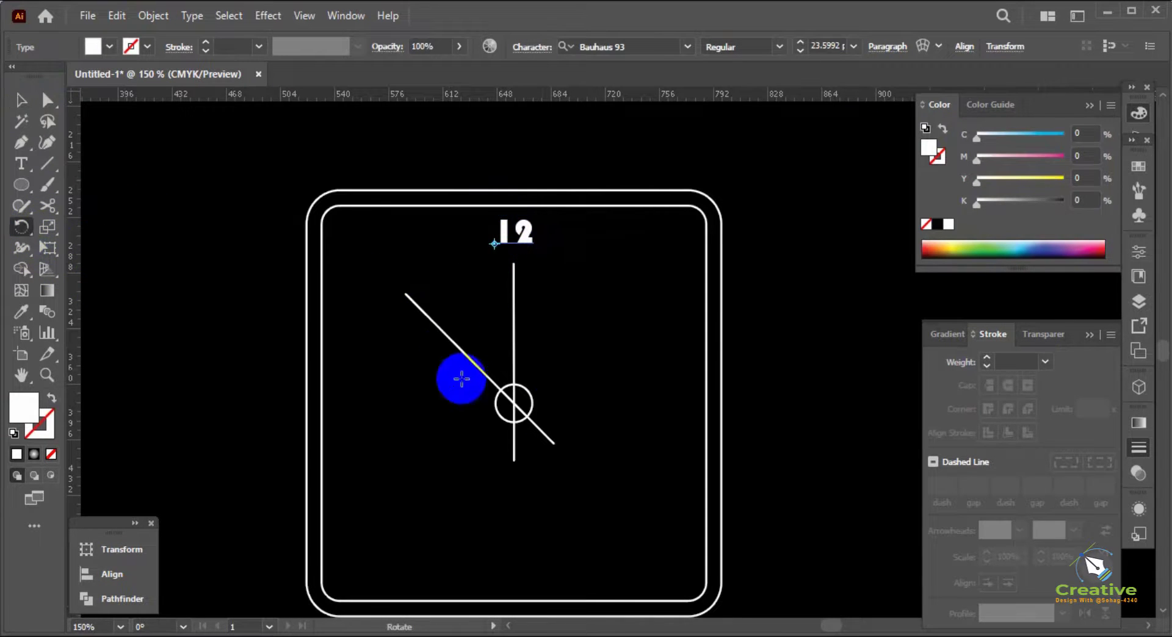
click(514, 404)
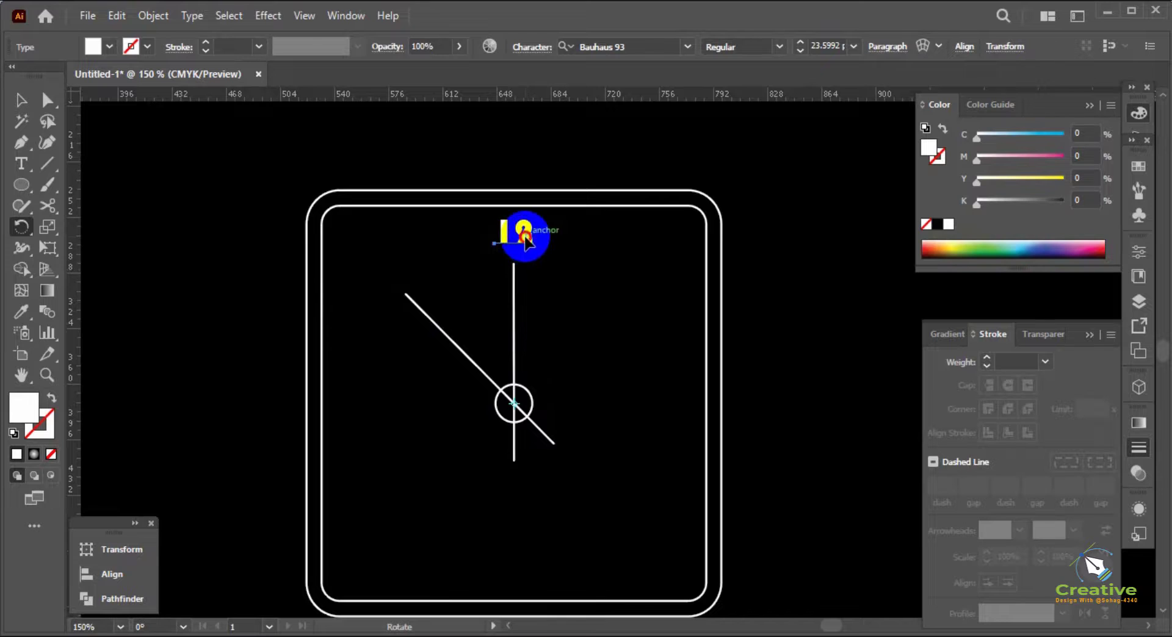
drag(525, 238, 533, 595)
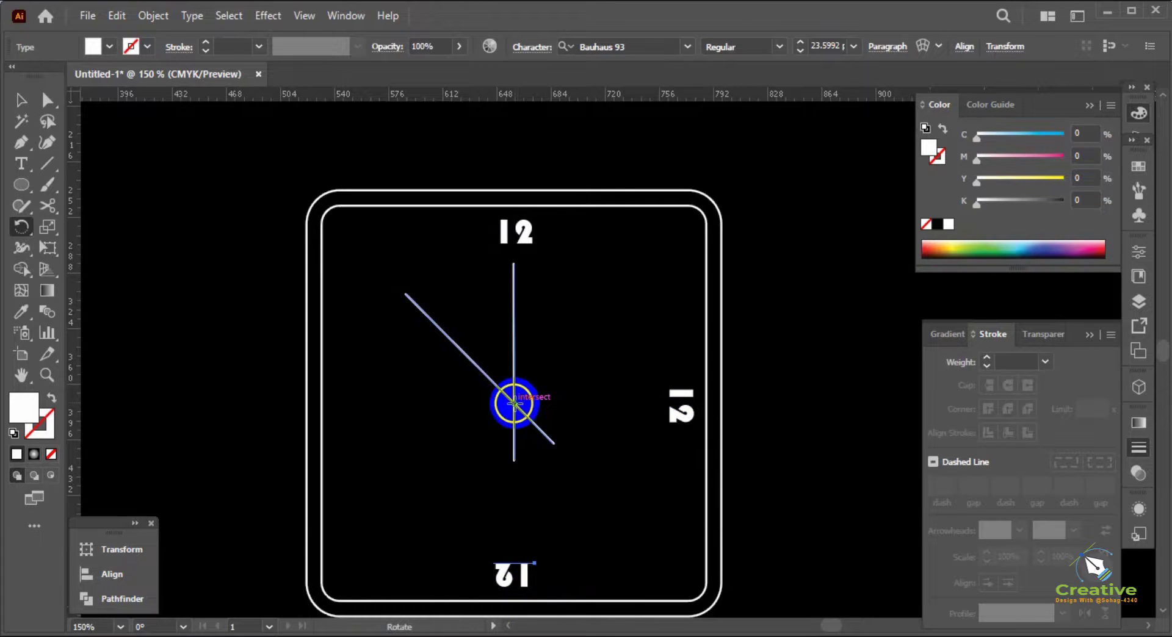
click(514, 404)
drag(523, 568, 317, 429)
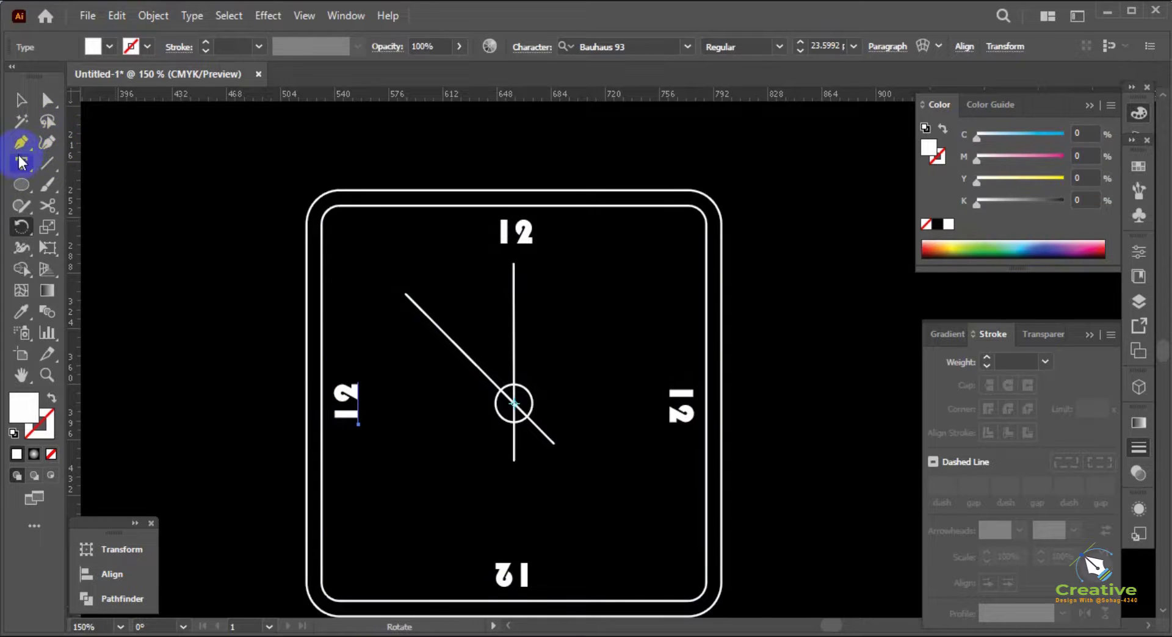
Replace the text of the rotated 12 copies with 03 at 3 o'clock, 06 at 6 o'clock and 09 at 9 o'clock
click(22, 163)
double_click(686, 398)
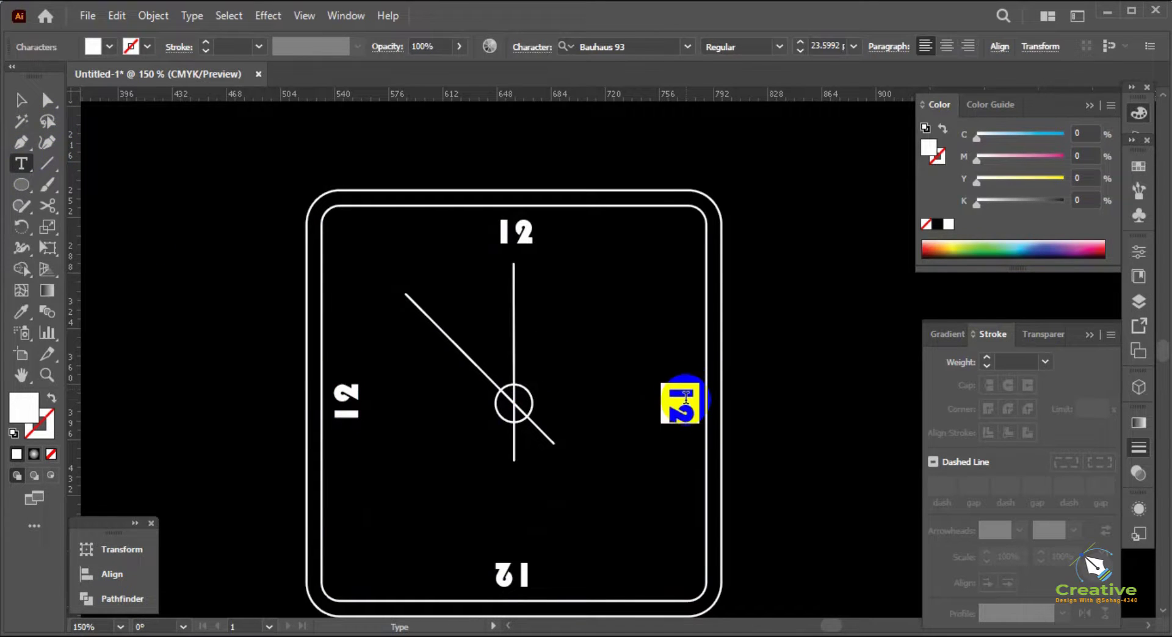
double_click(508, 562)
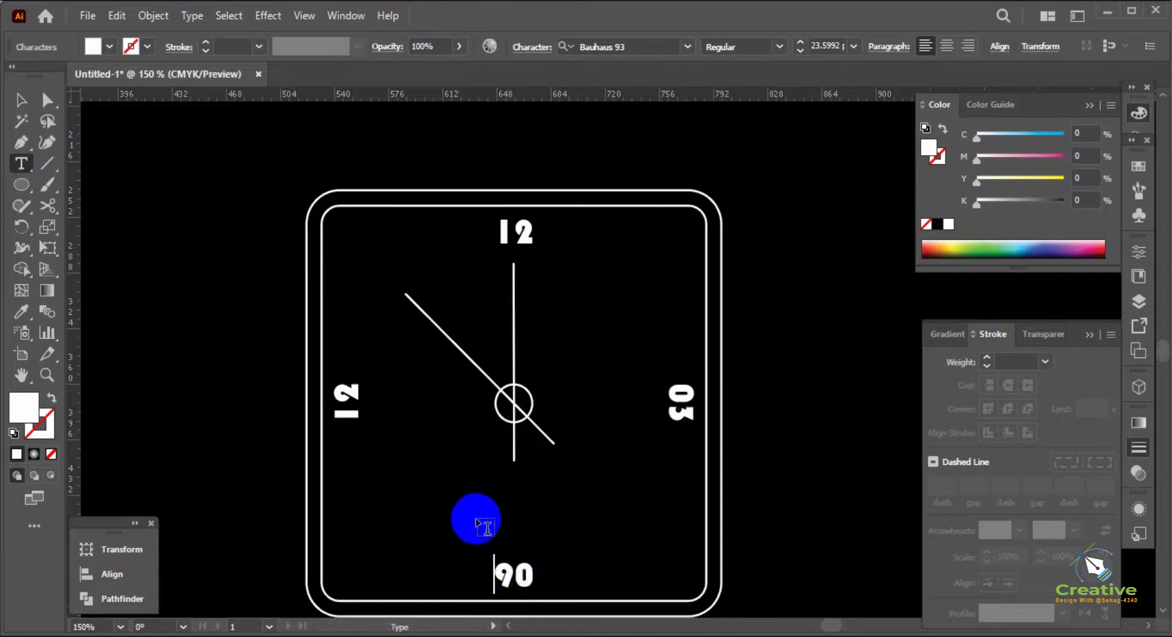
double_click(355, 395)
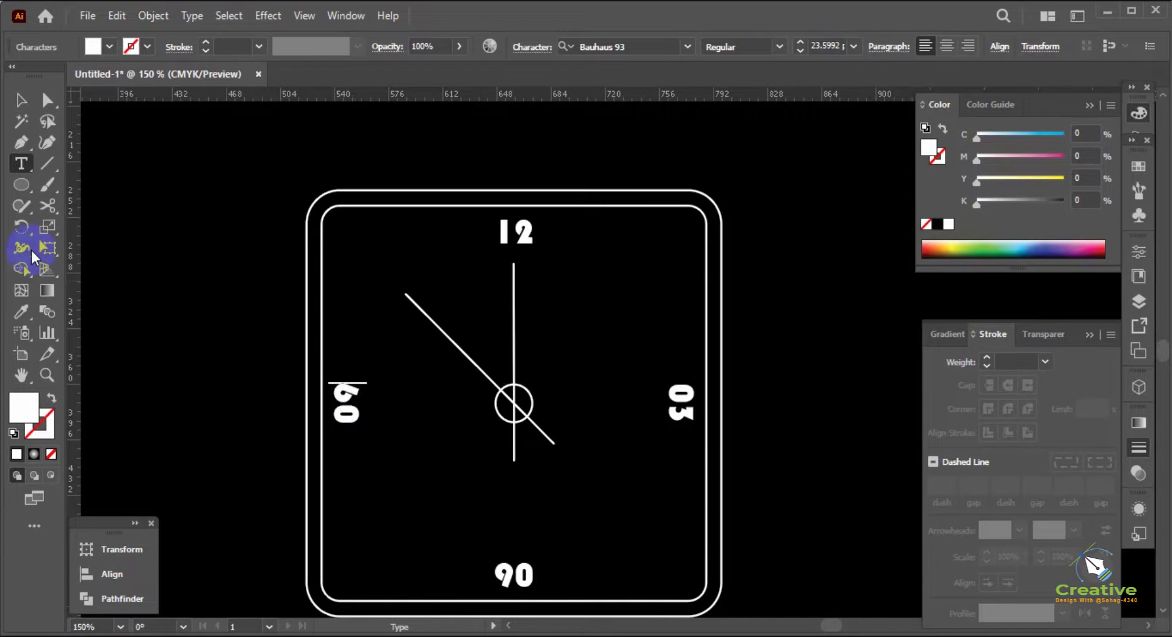
Rotate the upside-down 06 by half a turn so it reads upright at 6 o'clock
click(20, 101)
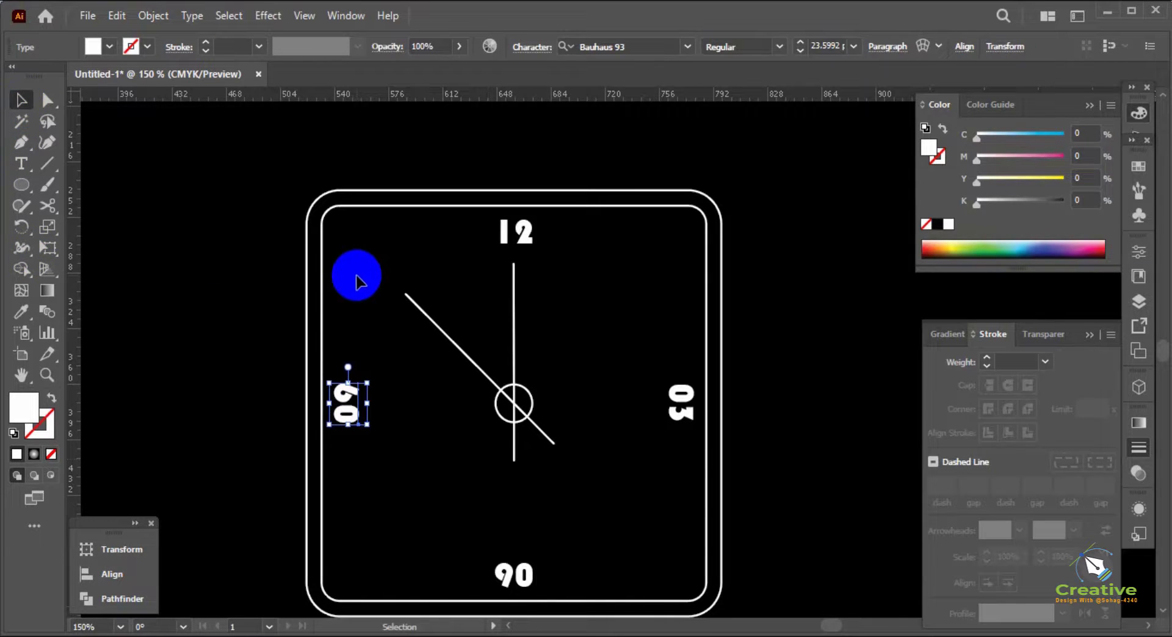
click(517, 572)
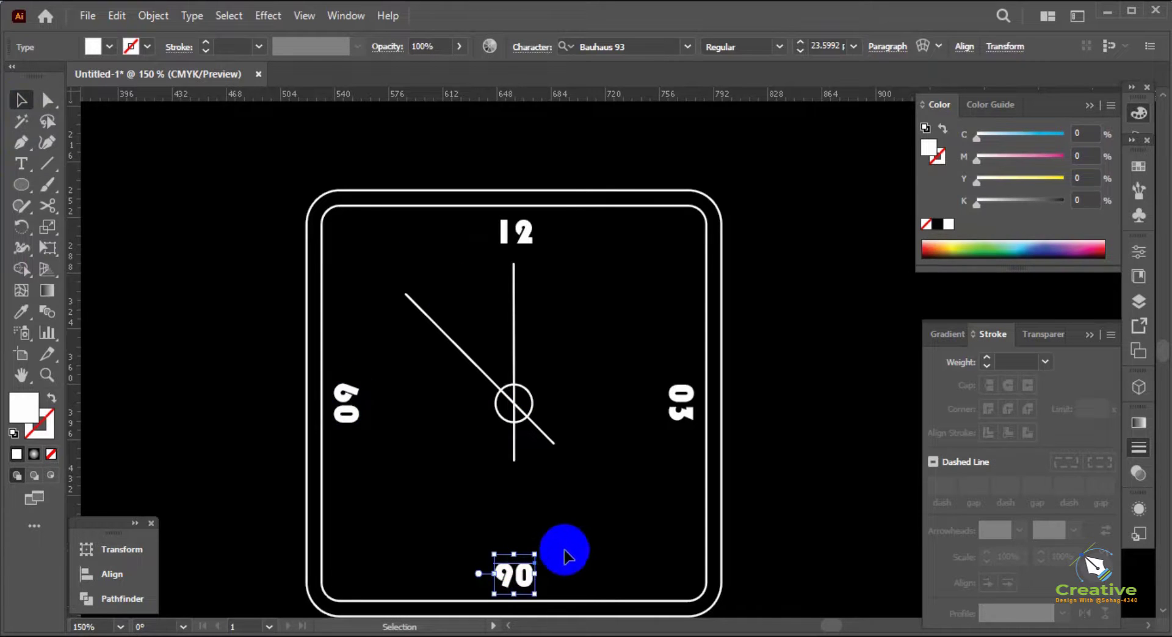
drag(543, 546, 497, 616)
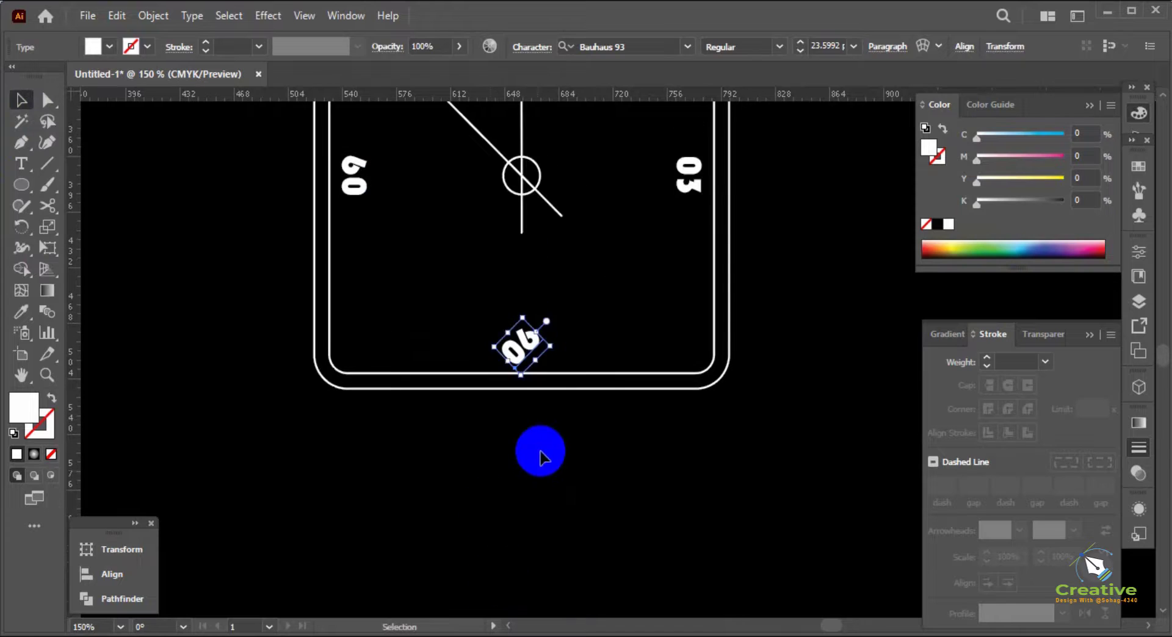
key(ctrl+z)
drag(551, 322, 478, 474)
scroll(512, 445, down, 2)
click(531, 427)
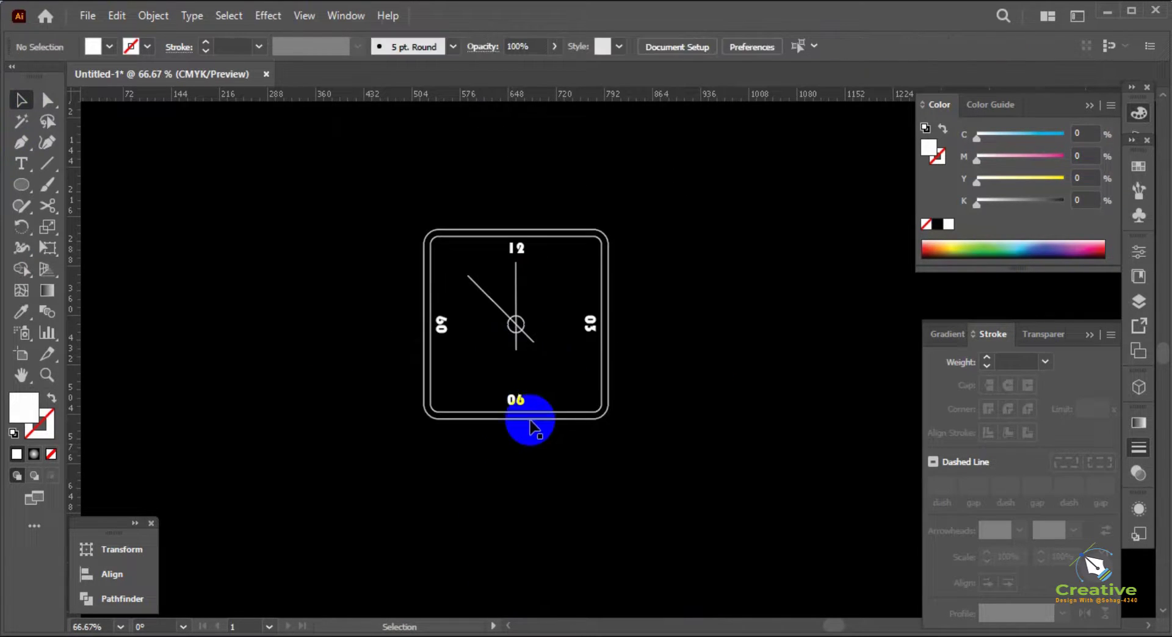
scroll(531, 419, up, 1)
drag(683, 304, 679, 349)
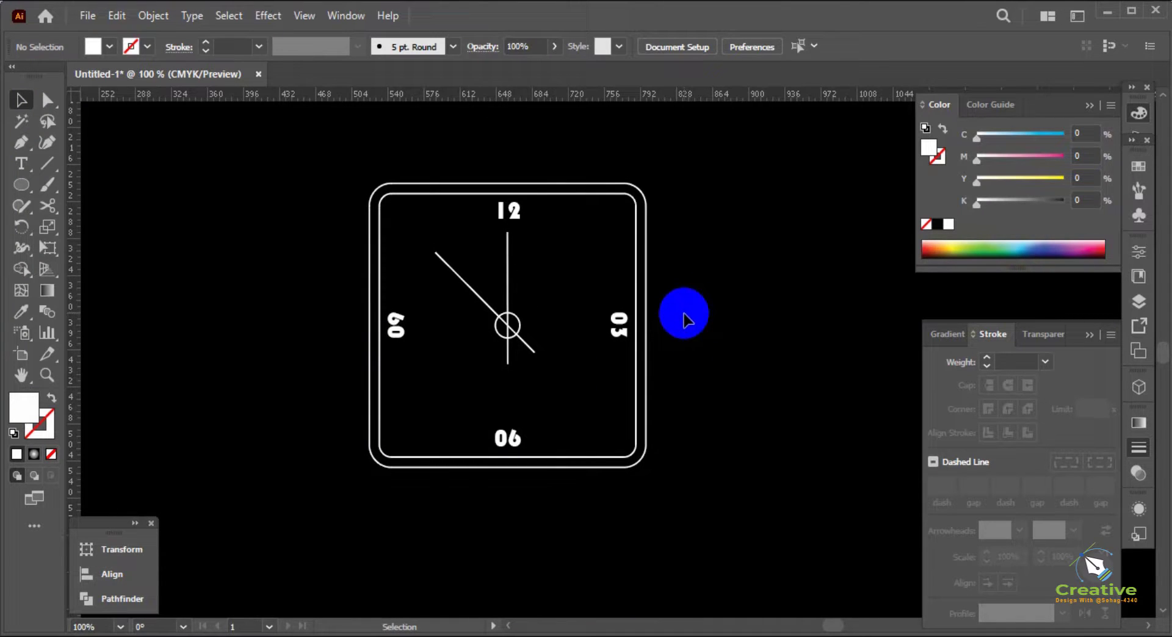
drag(696, 297, 693, 318)
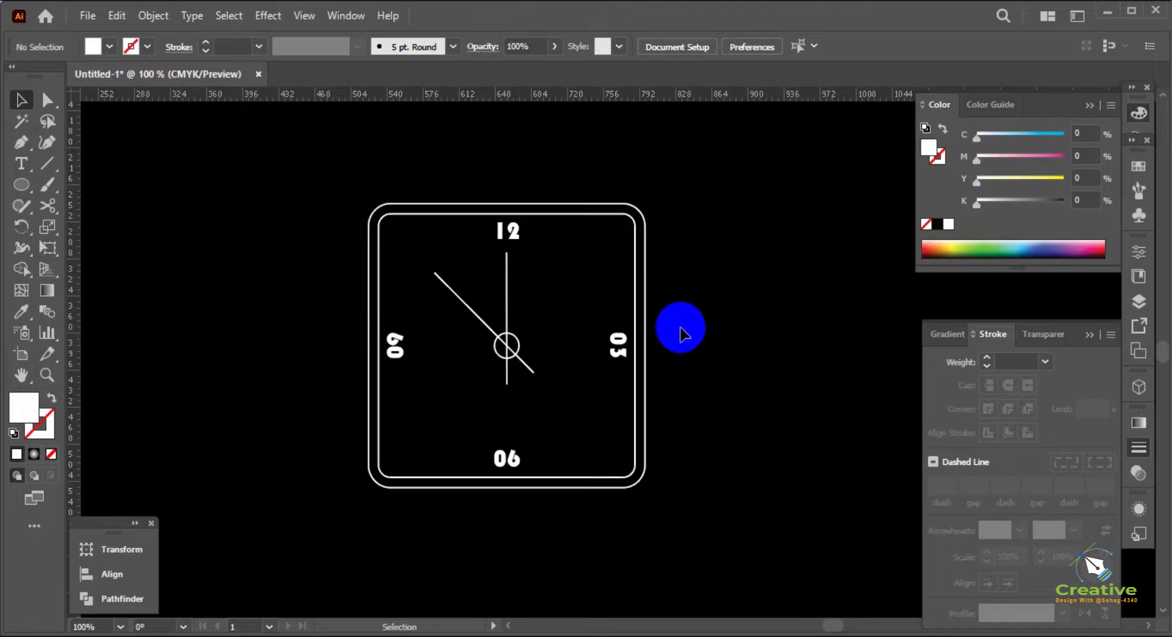
click(714, 340)
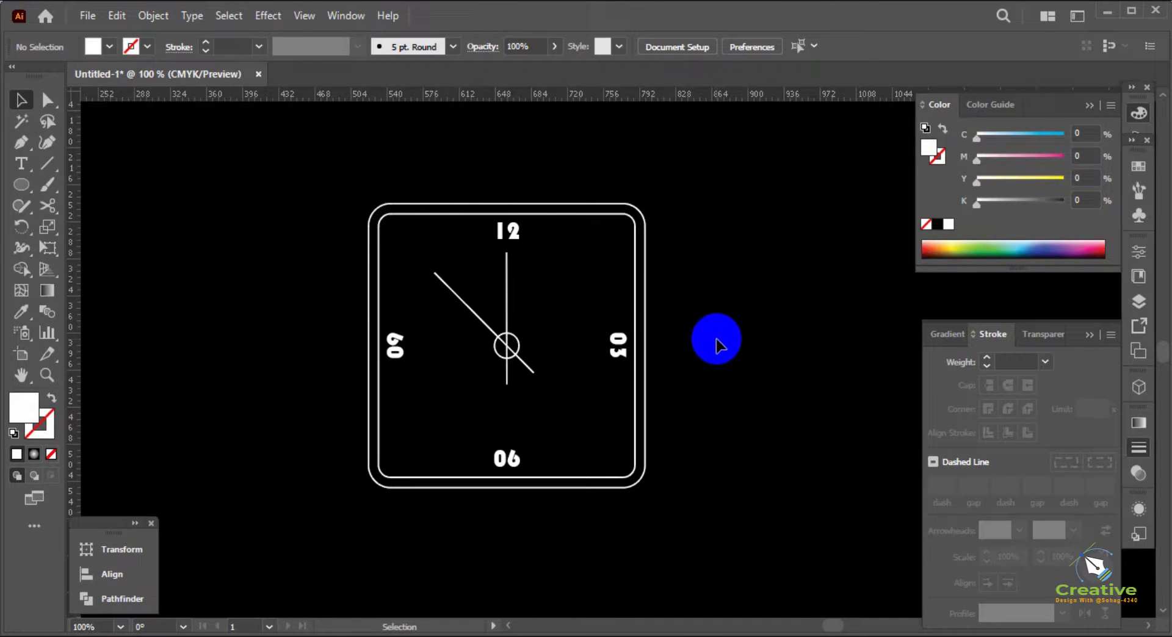
drag(723, 337, 724, 336)
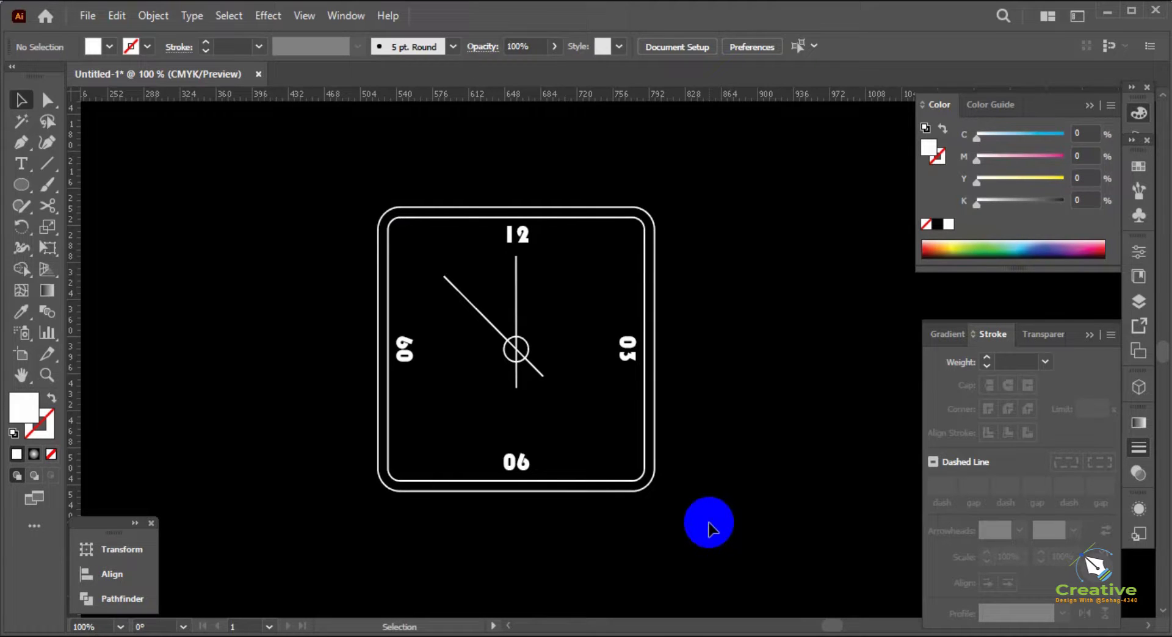
Draw a large circle centred on the small circle and running through the numerals, with no fill and a white stroke
drag(18, 192, 112, 224)
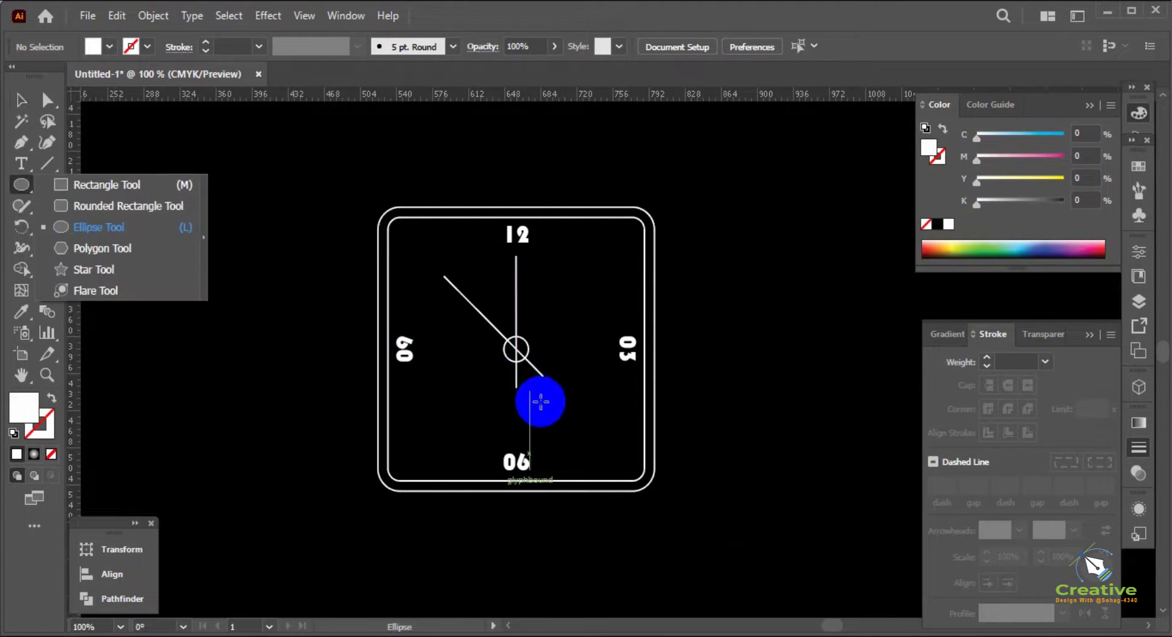
drag(516, 349, 633, 450)
key(shift+c)
key(shift+x)
key(v)
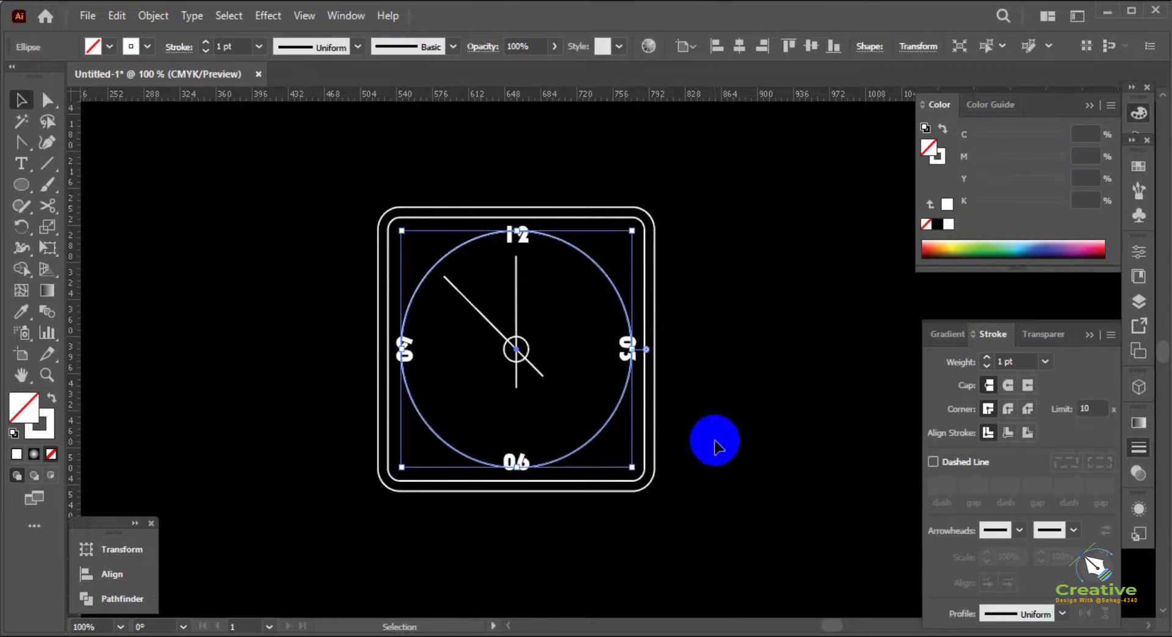
Enlarge the big circle about its centre until it encloses all four numerals just inside the inner rounded square
click(706, 425)
scroll(564, 343, up, 1)
drag(566, 349, 683, 542)
click(738, 424)
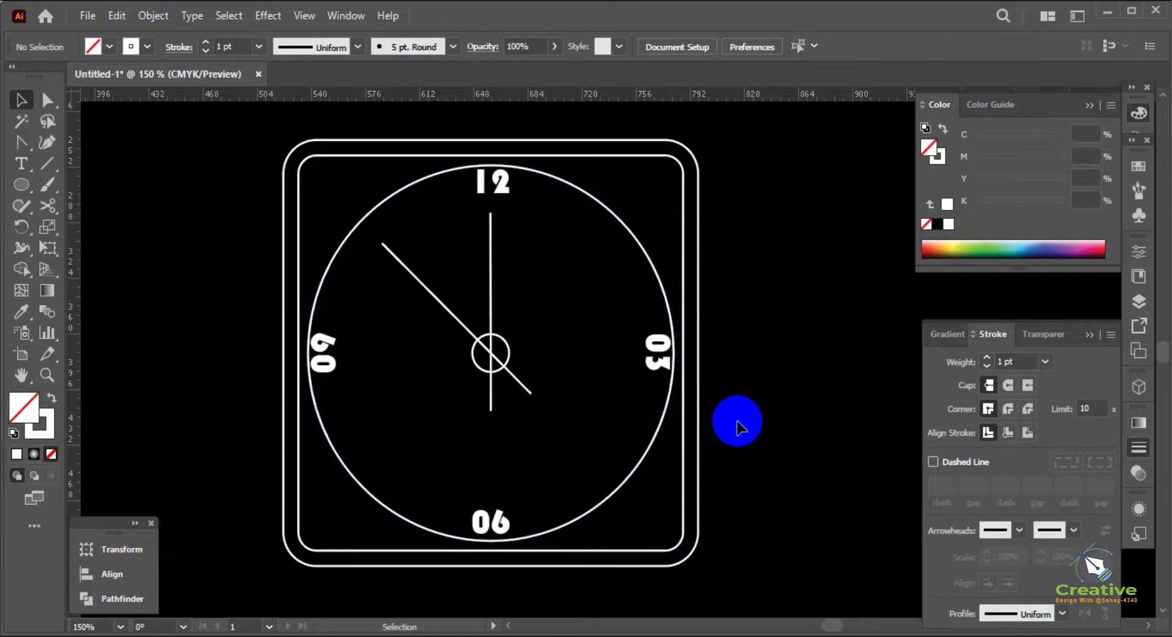
scroll(741, 406, down, 1)
drag(753, 389, 726, 382)
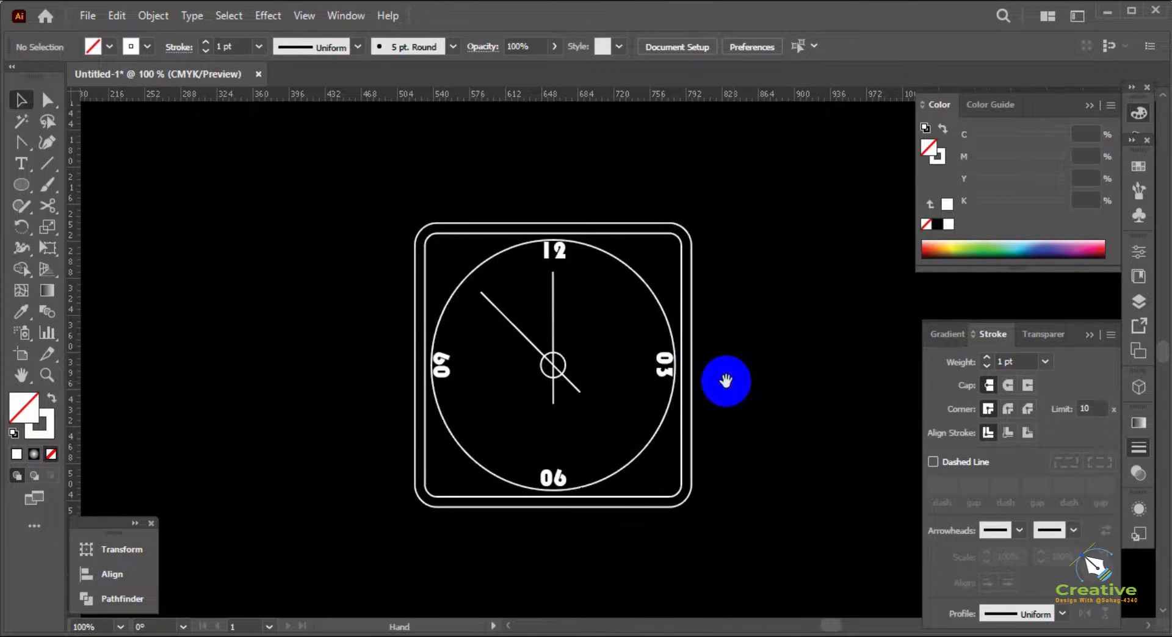
drag(367, 223, 742, 479)
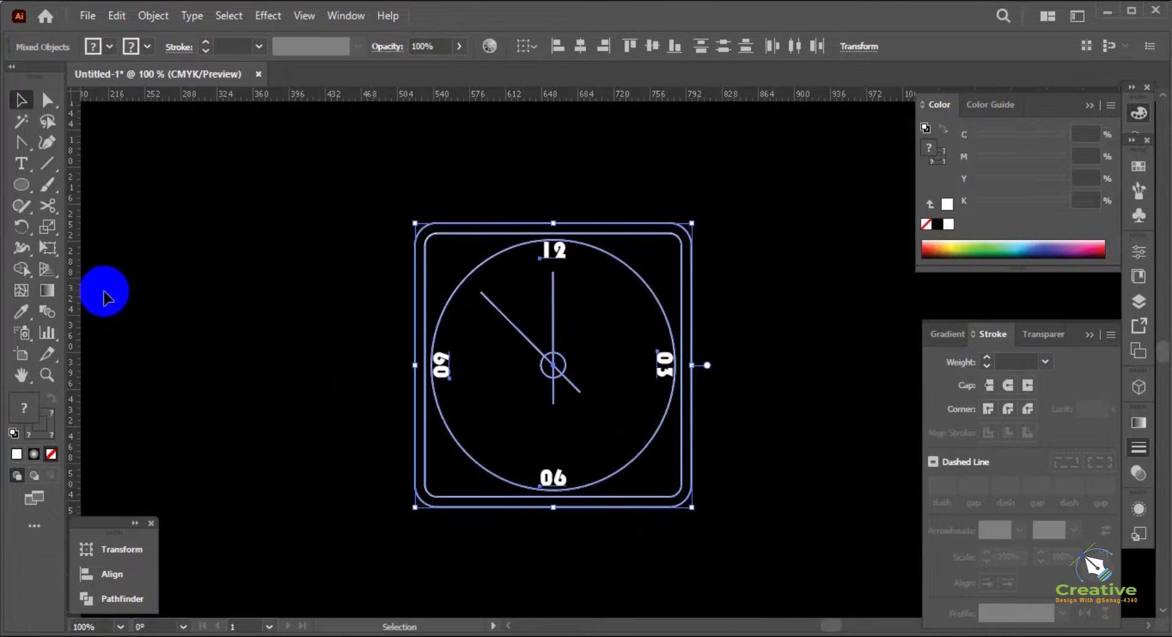
key(a)
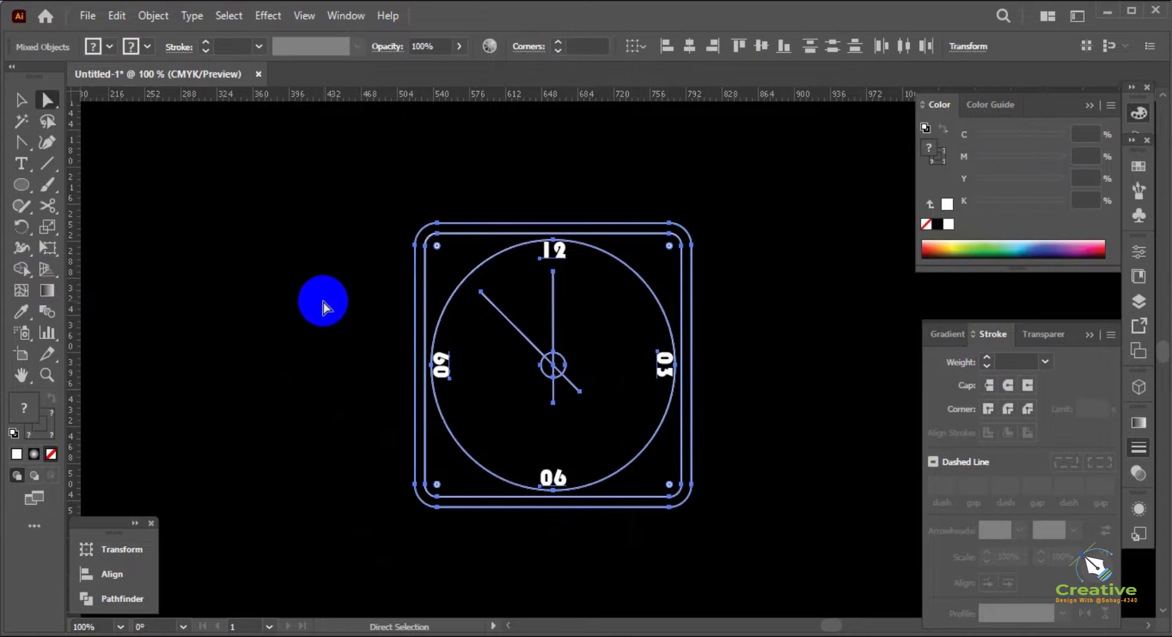
click(323, 303)
Draw a short tick about 9 pt long just inside the big circle at 10 o'clock with the Pen tool, pointing towards the centre
scroll(464, 345, up, 1)
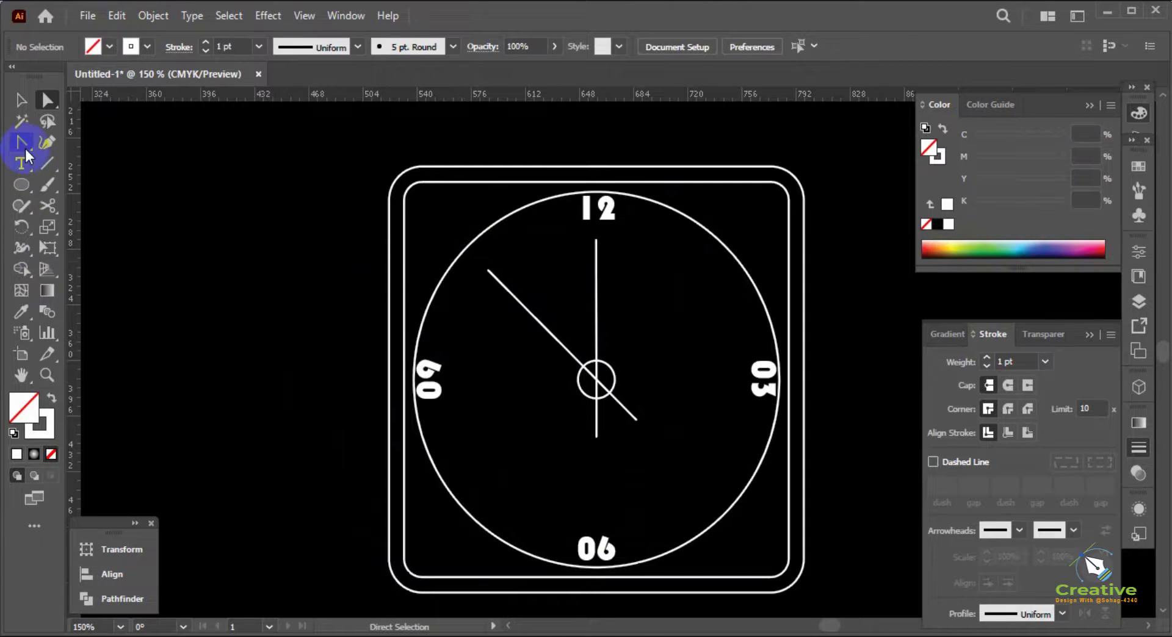
drag(24, 146, 65, 148)
scroll(413, 299, up, 2)
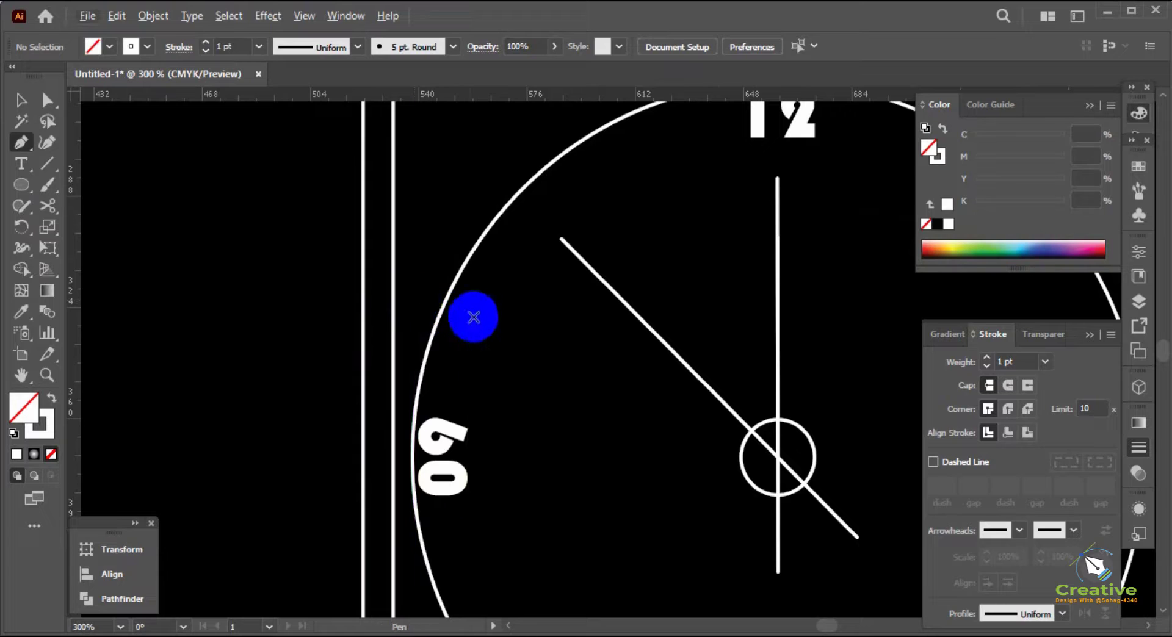
drag(467, 292, 492, 305)
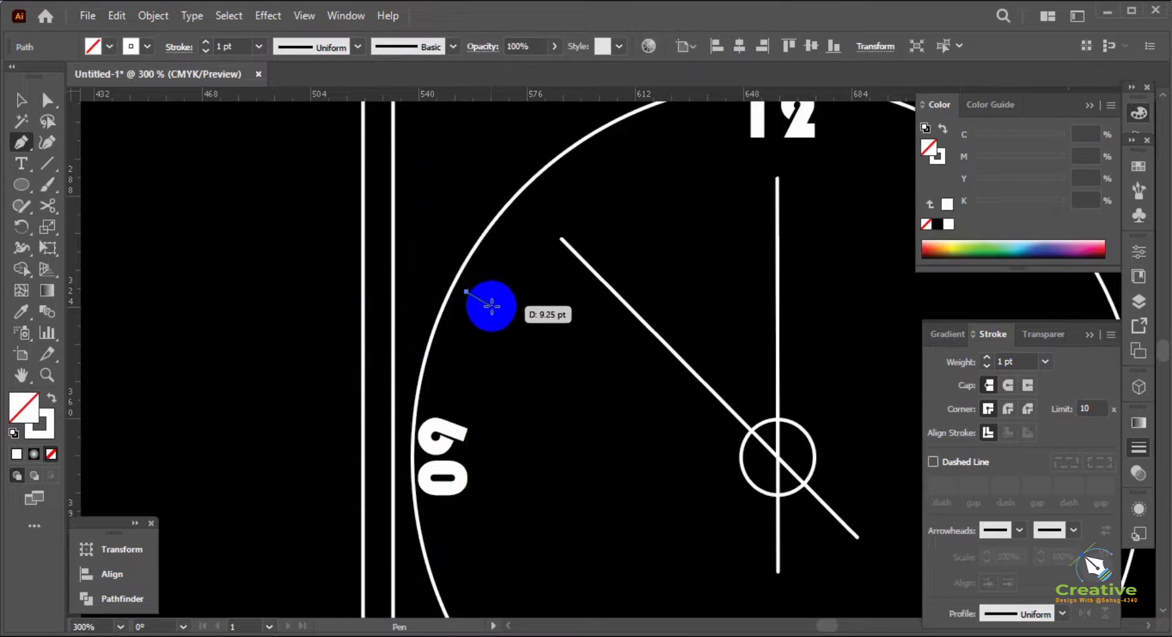
click(495, 305)
key(v)
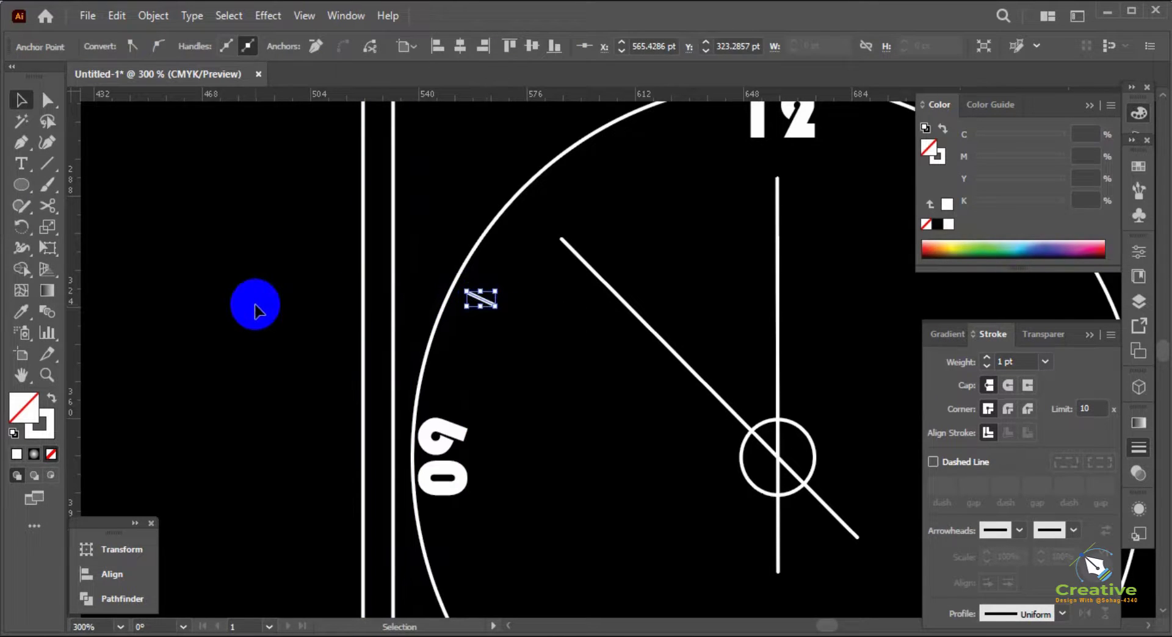
click(254, 308)
Rotate a copy of the tick about the small circle's centre to the 11 o'clock position
scroll(254, 307, down, 1)
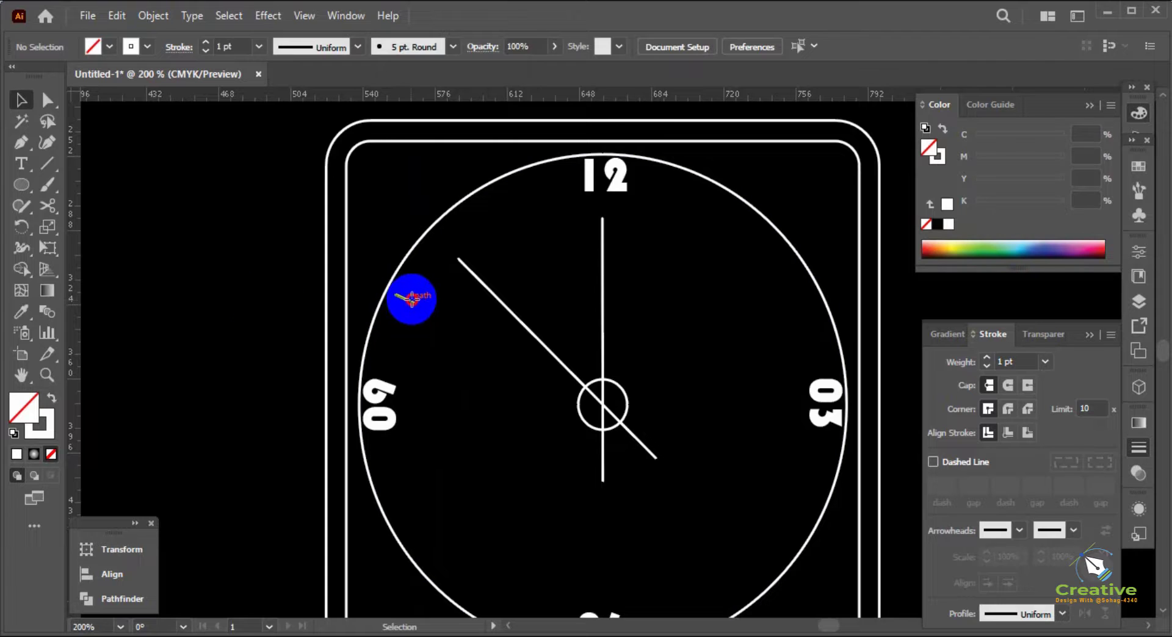
click(411, 298)
click(18, 231)
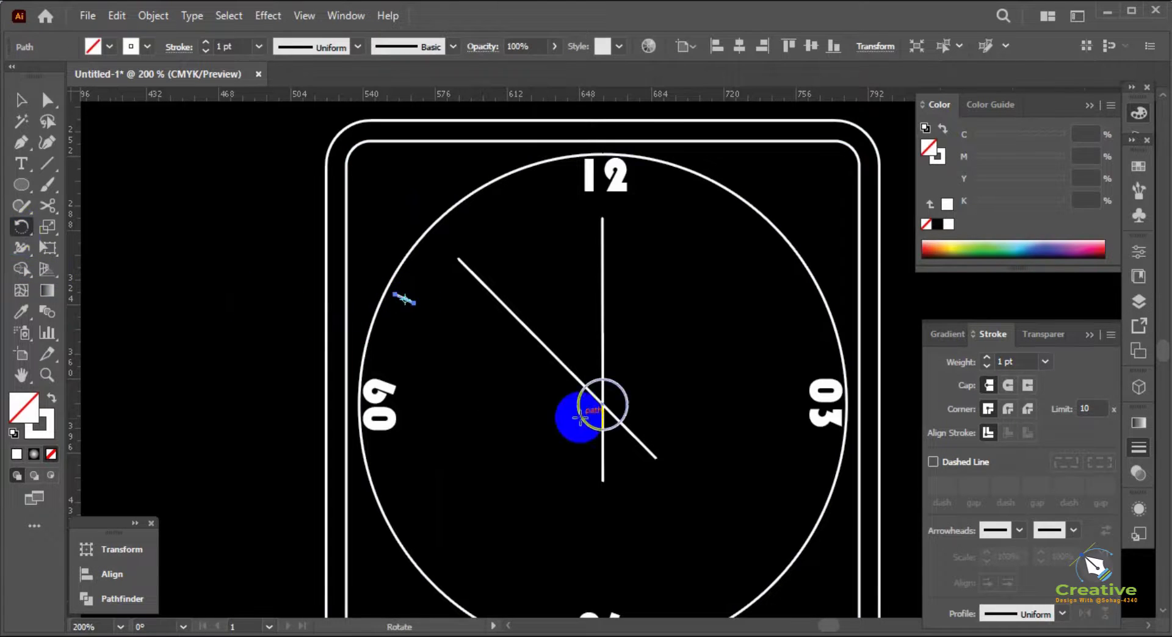
click(602, 405)
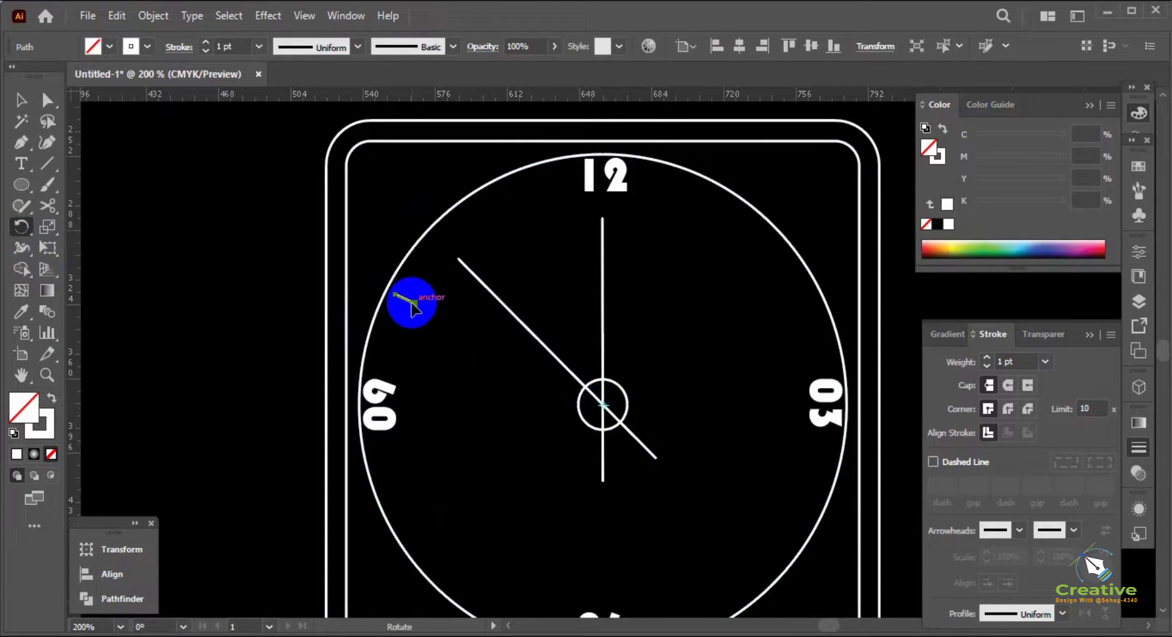
drag(408, 301, 489, 236)
key(v)
click(287, 283)
Group the 10 and 11 o'clock ticks
click(410, 299)
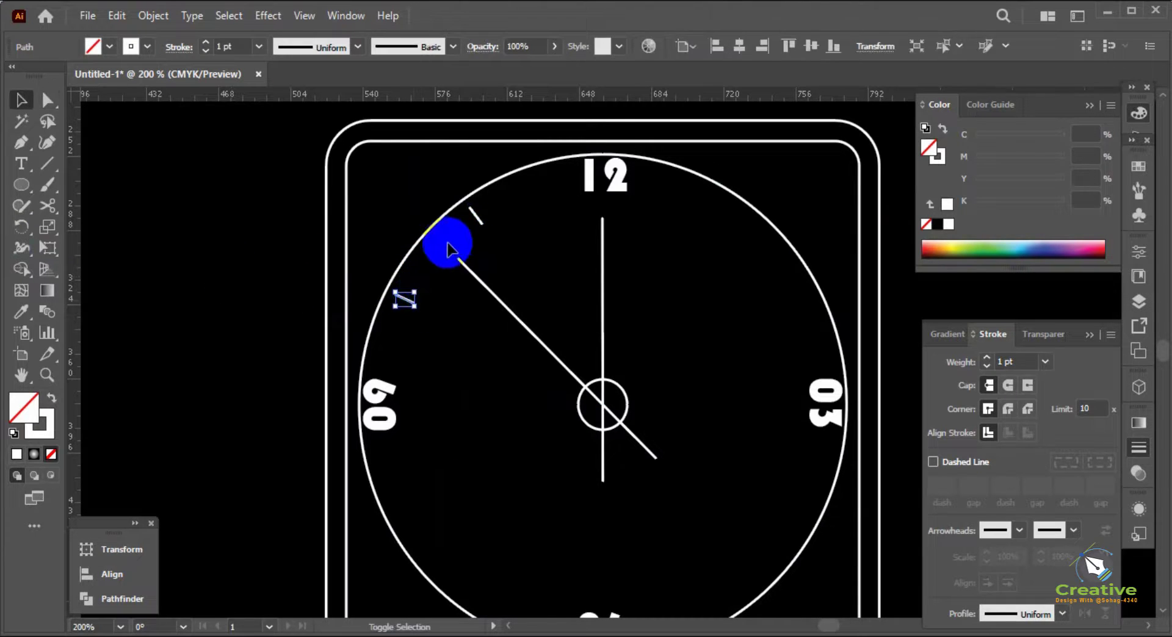
shift+click(478, 214)
right_click(478, 216)
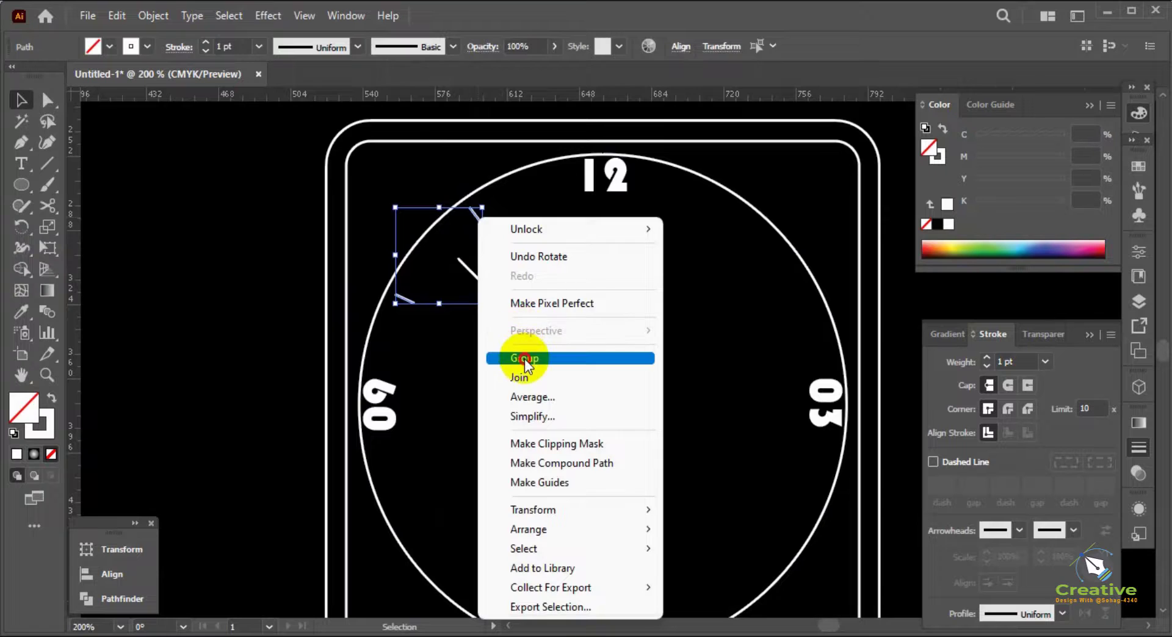
click(525, 359)
Rotate copies of the tick group about the small circle's centre into the other three quarters of the dial
key(ctrl+1)
click(21, 227)
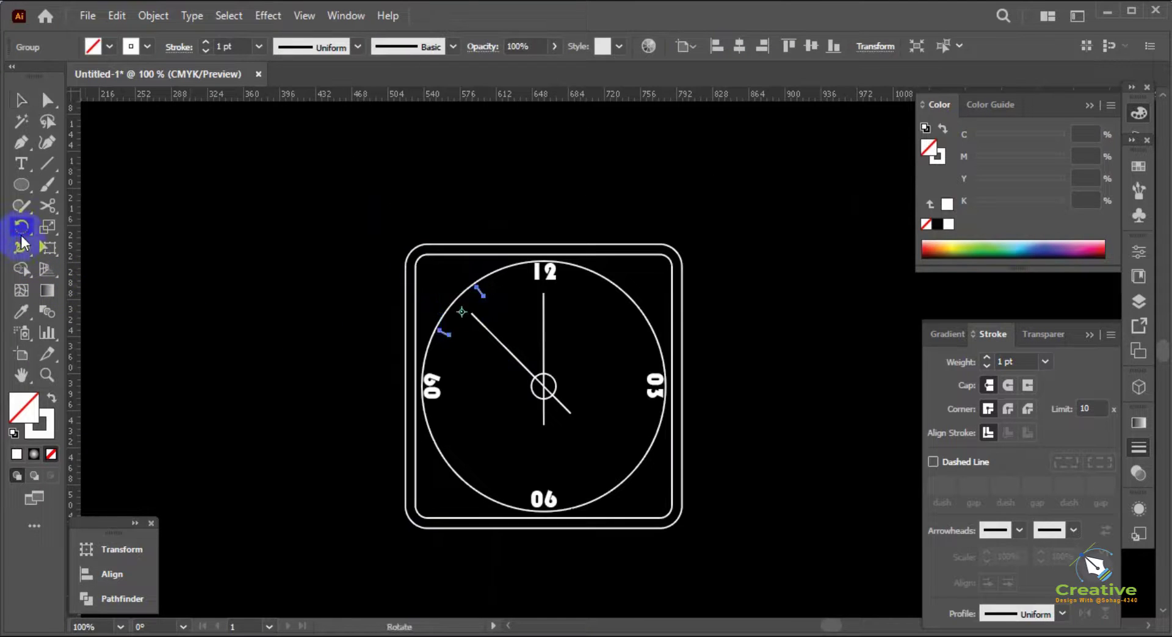
click(543, 387)
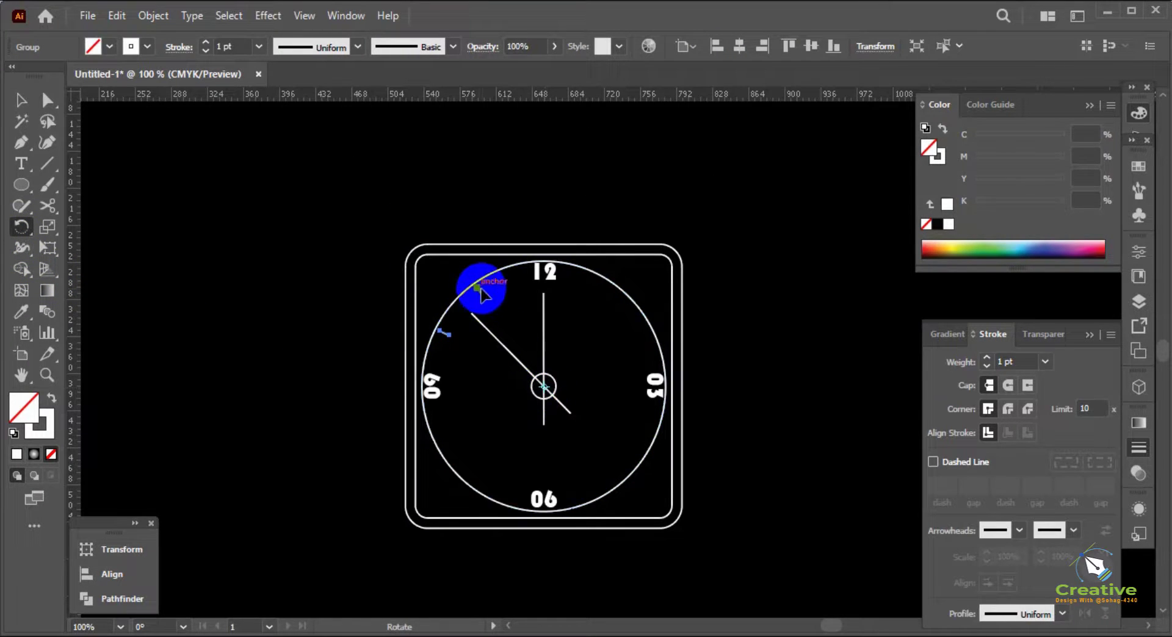
drag(482, 291, 418, 447)
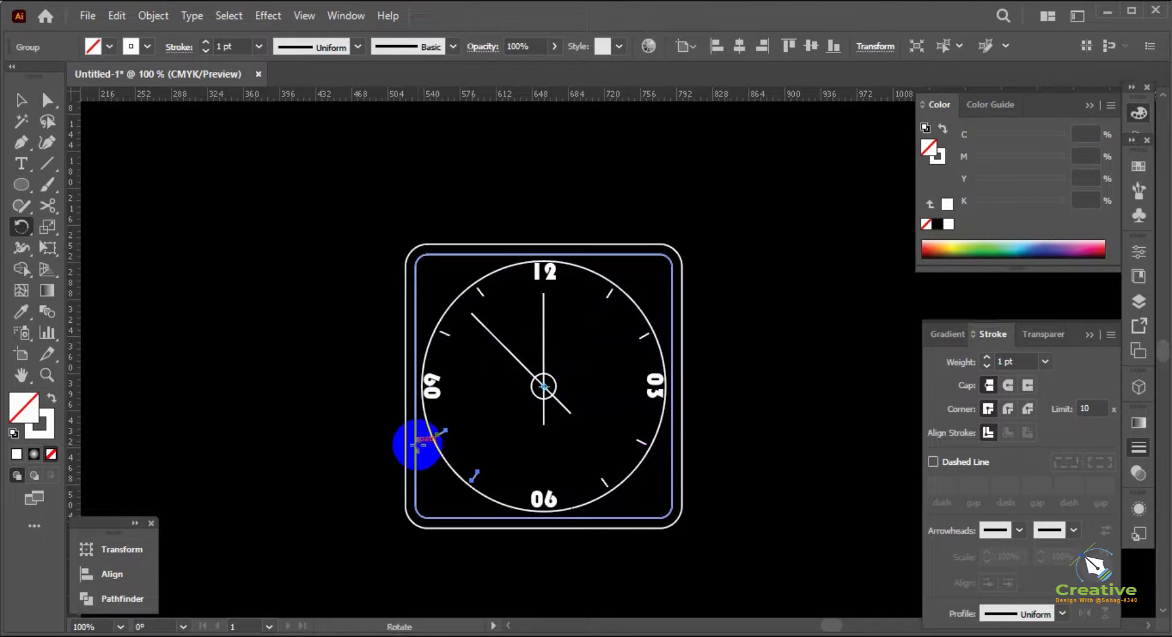
key(v)
click(277, 384)
Set the font of the numerals 12, 03, 06 and 09 to Perpetua Titling MT
click(432, 396)
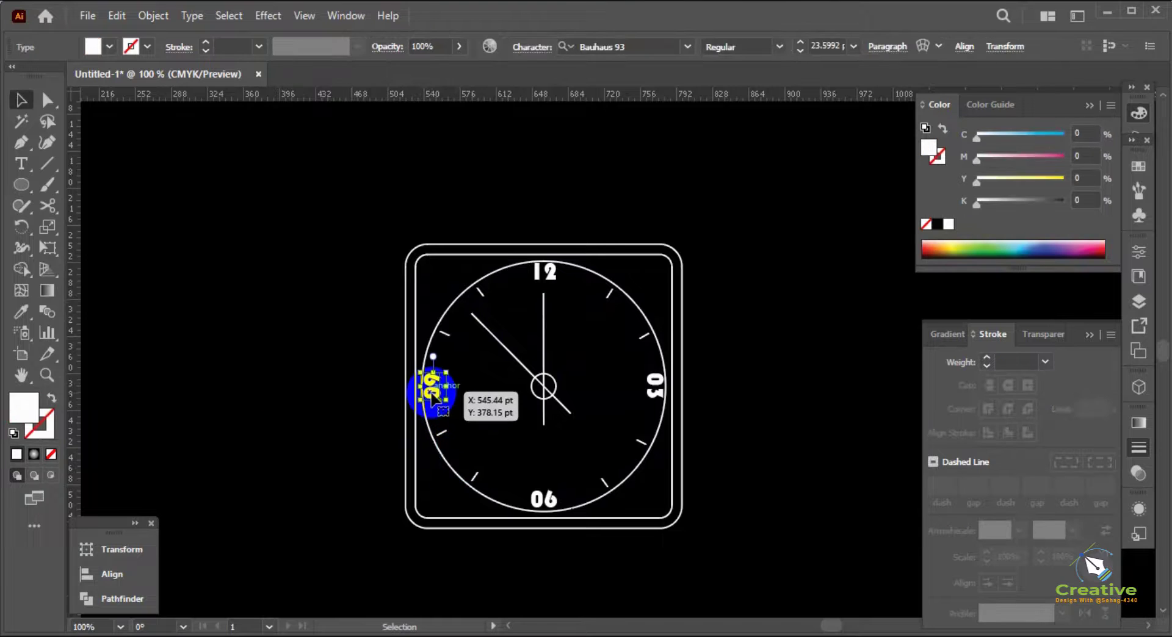
shift+click(545, 276)
shift+click(656, 388)
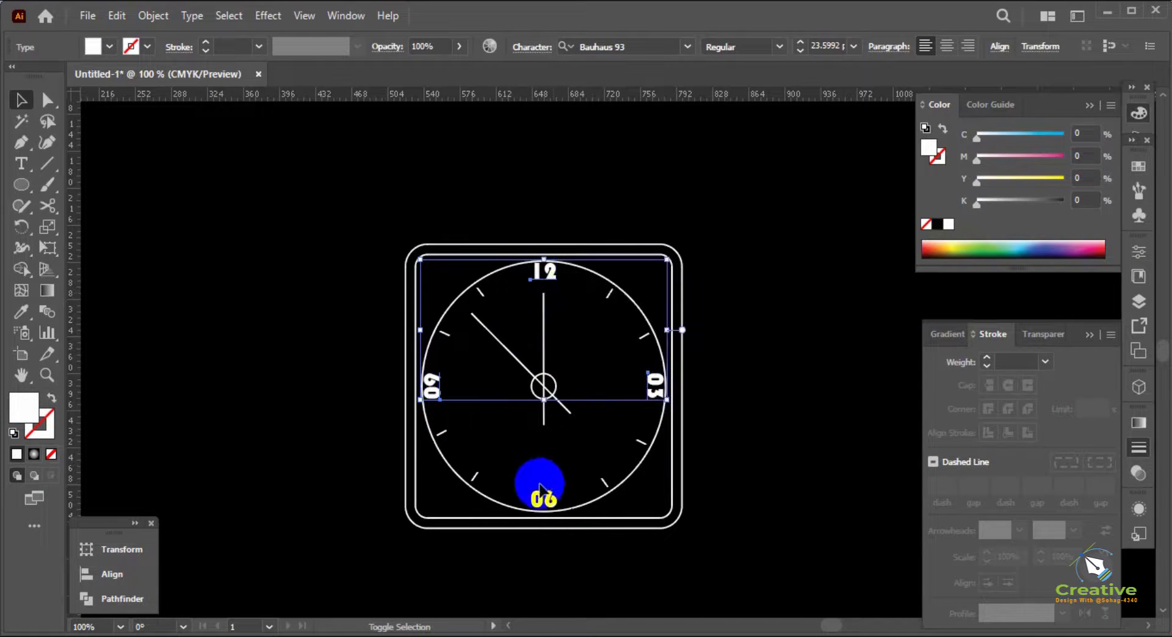
shift+click(542, 491)
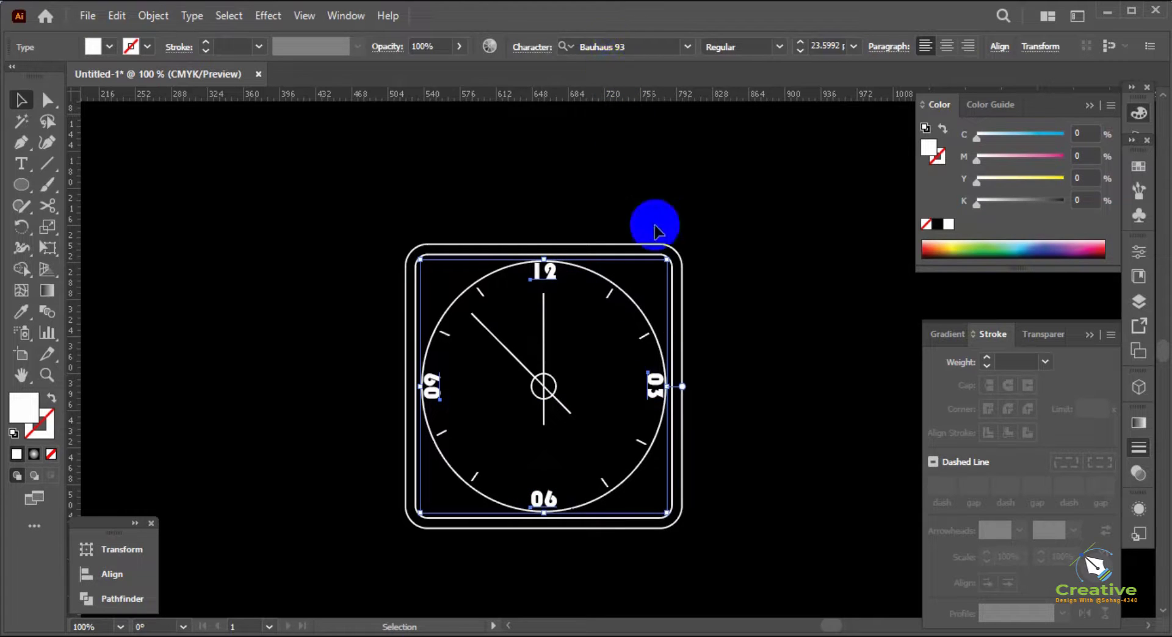
click(692, 46)
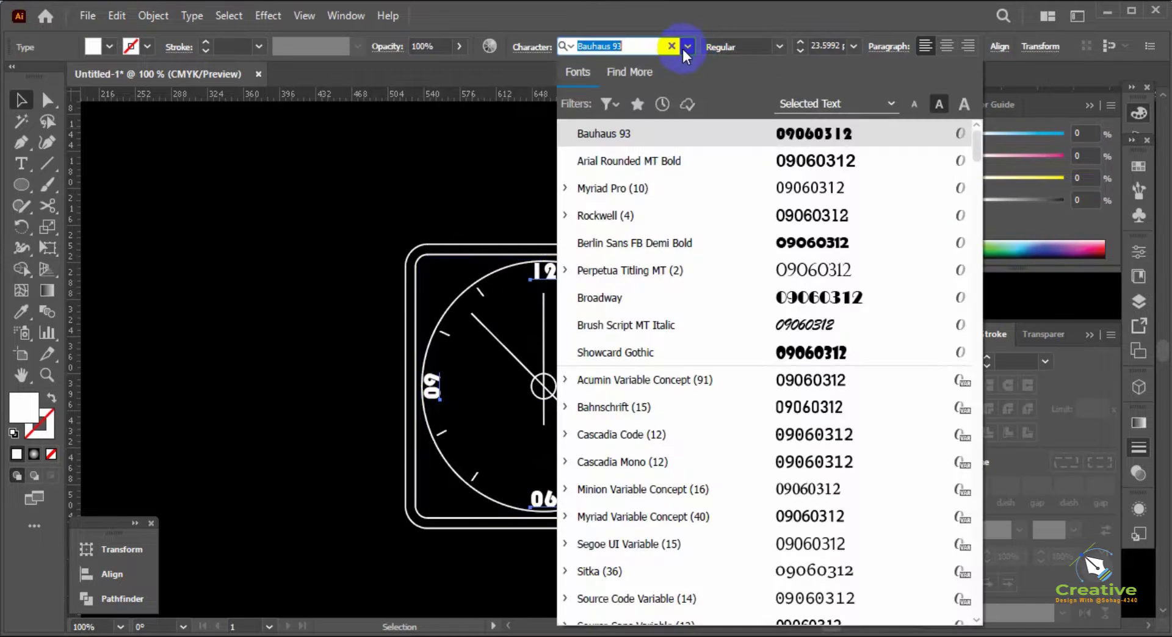
click(811, 272)
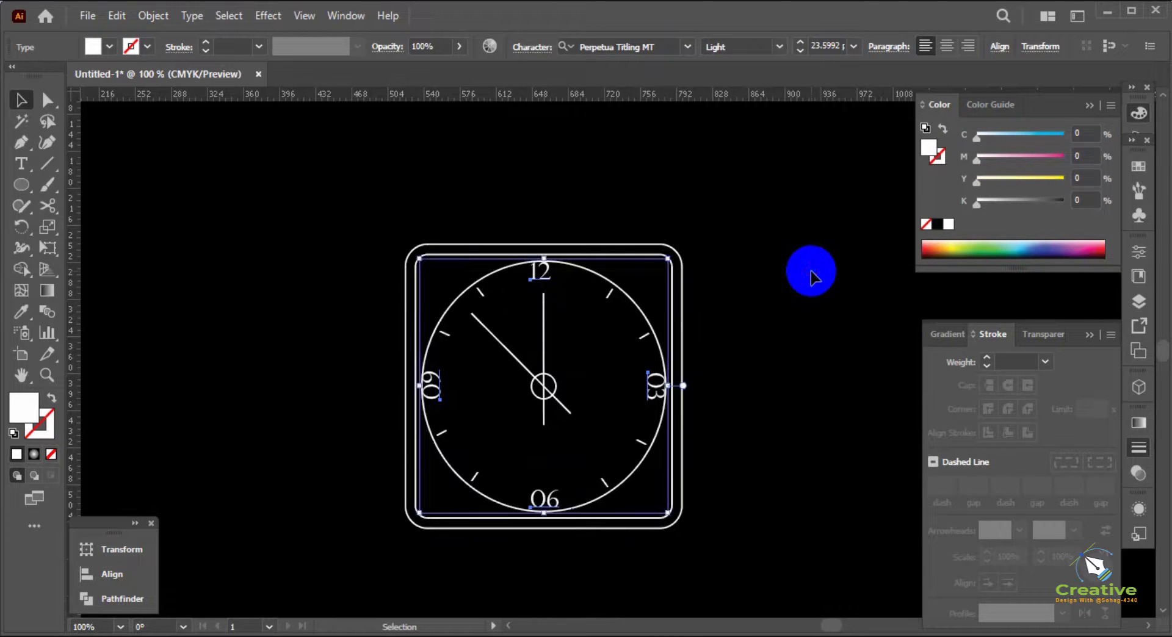
click(742, 301)
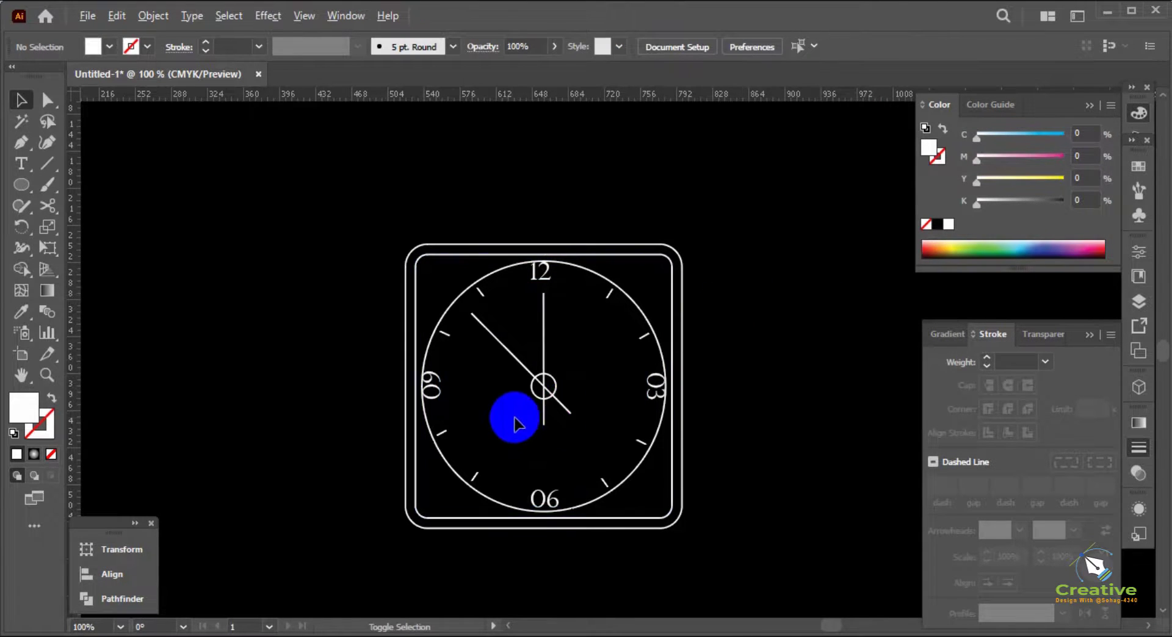
Move the numerals 09 and 03 slightly inward so they sit clear of the dial circle
scroll(512, 415, up, 1)
drag(407, 377, 378, 400)
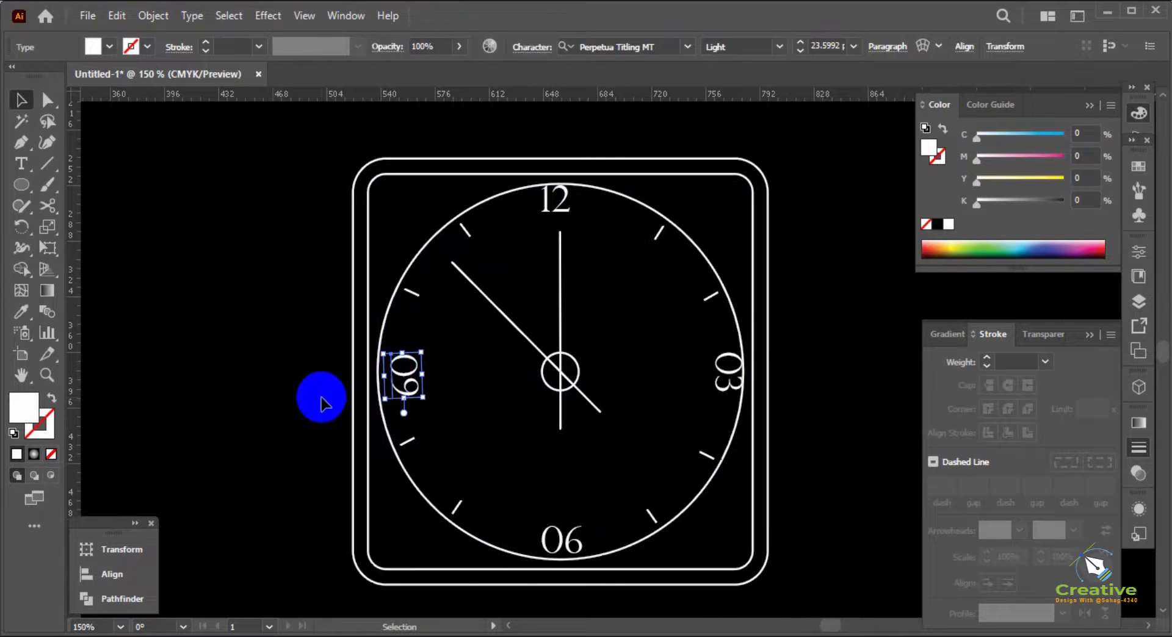
click(221, 404)
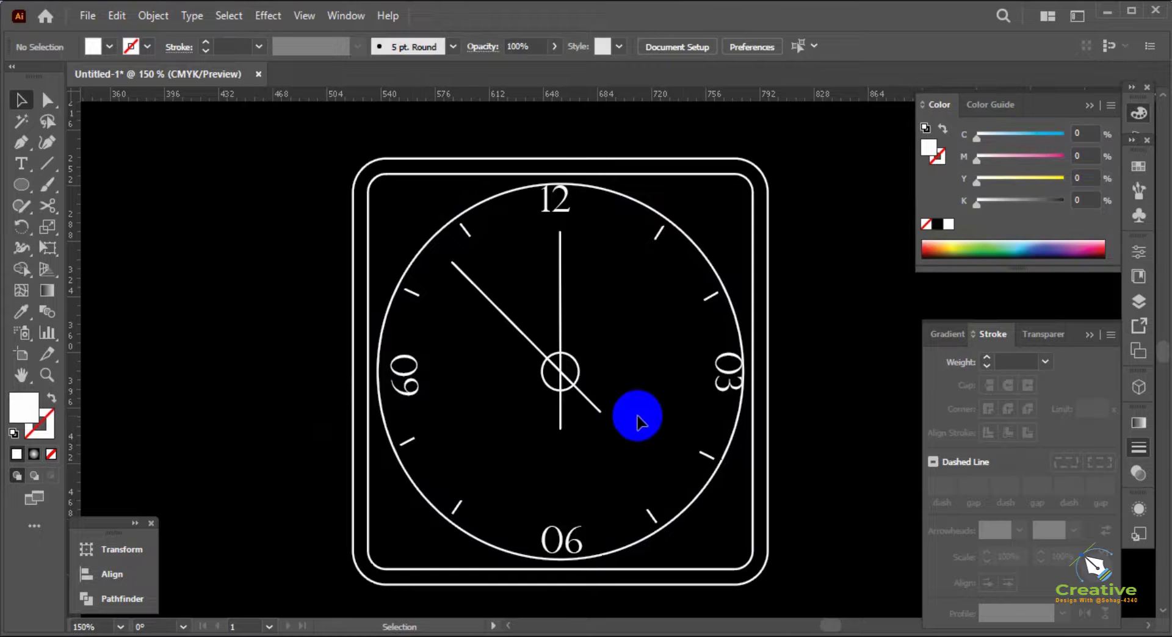
click(727, 386)
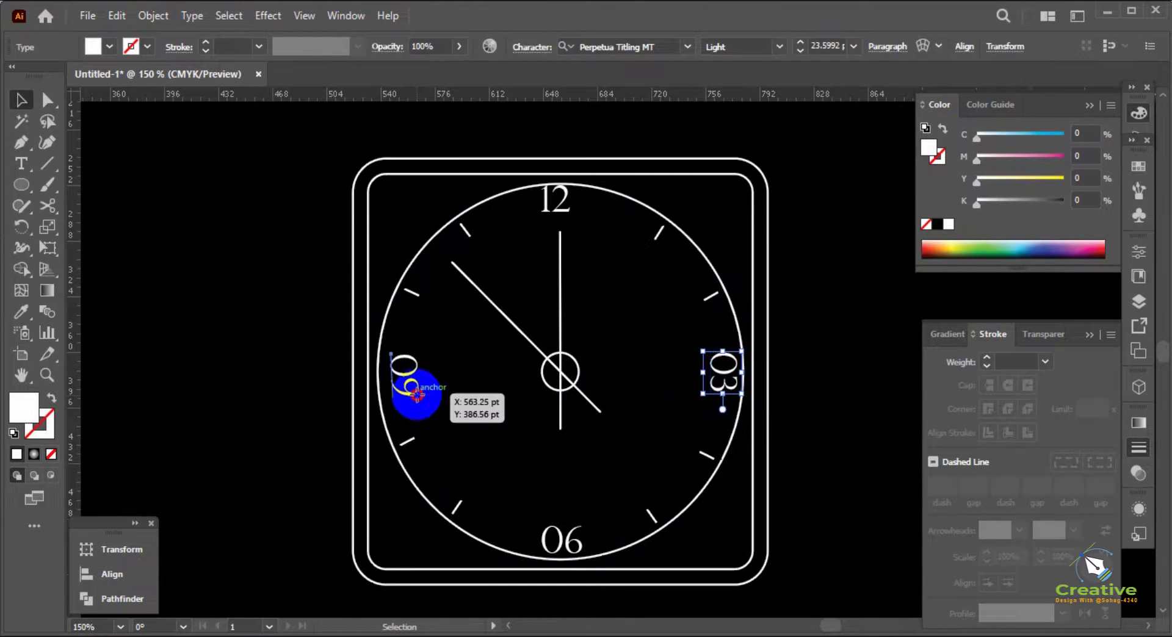
click(417, 395)
click(261, 397)
scroll(261, 400, down, 1)
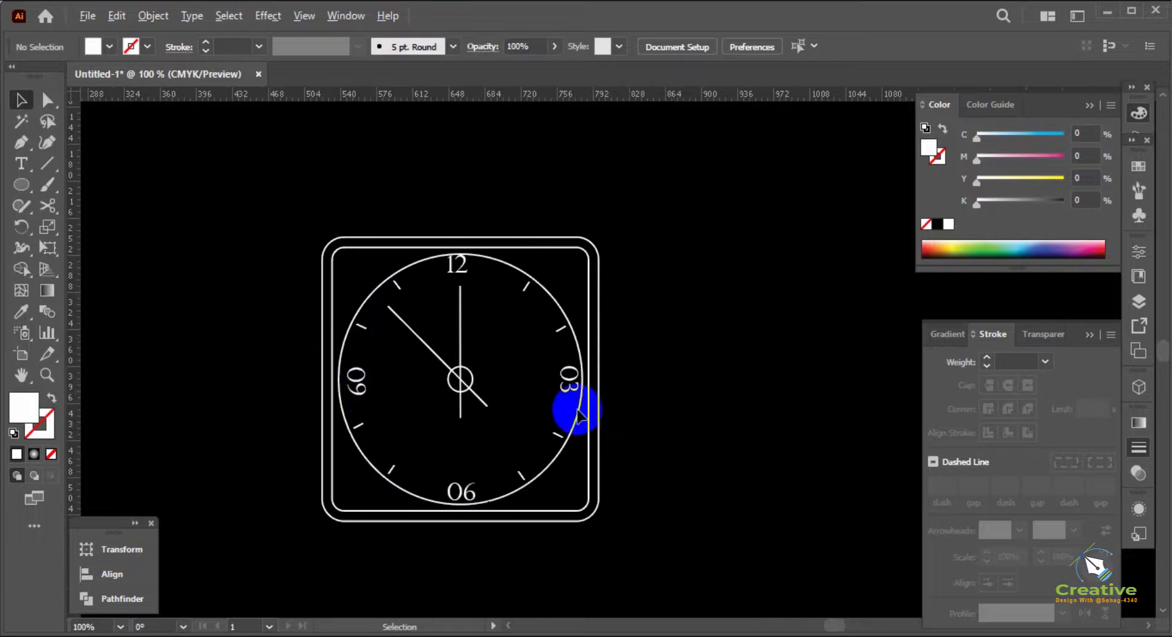
Add the text LOGO on the empty canvas beside the clock and colour it white
drag(637, 400, 735, 371)
click(22, 185)
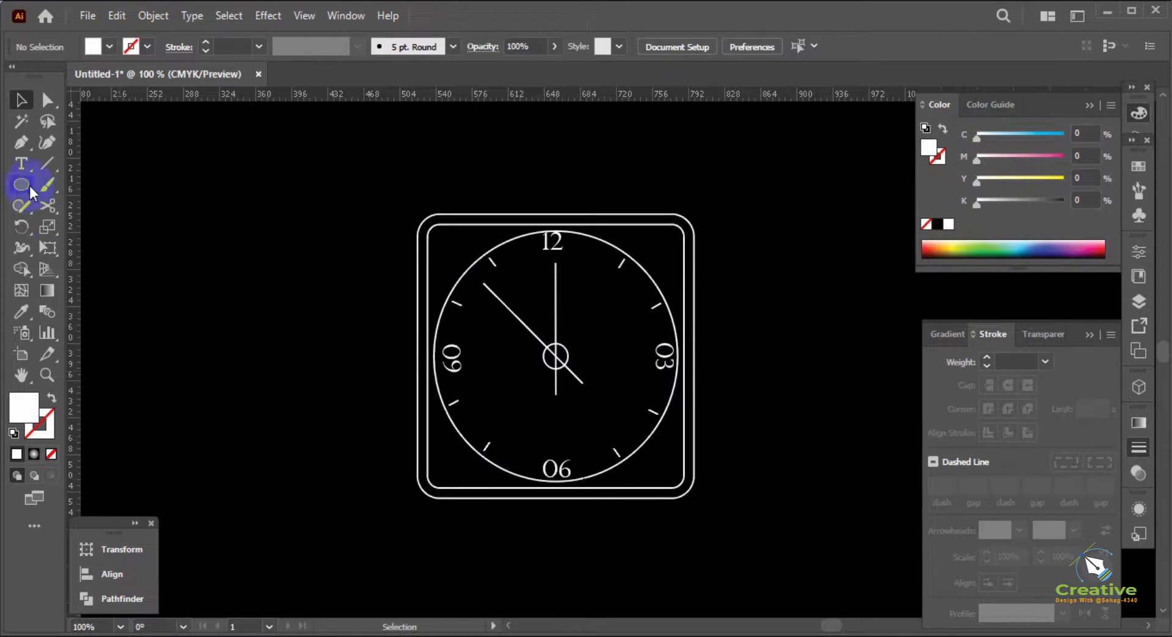
click(25, 165)
click(273, 373)
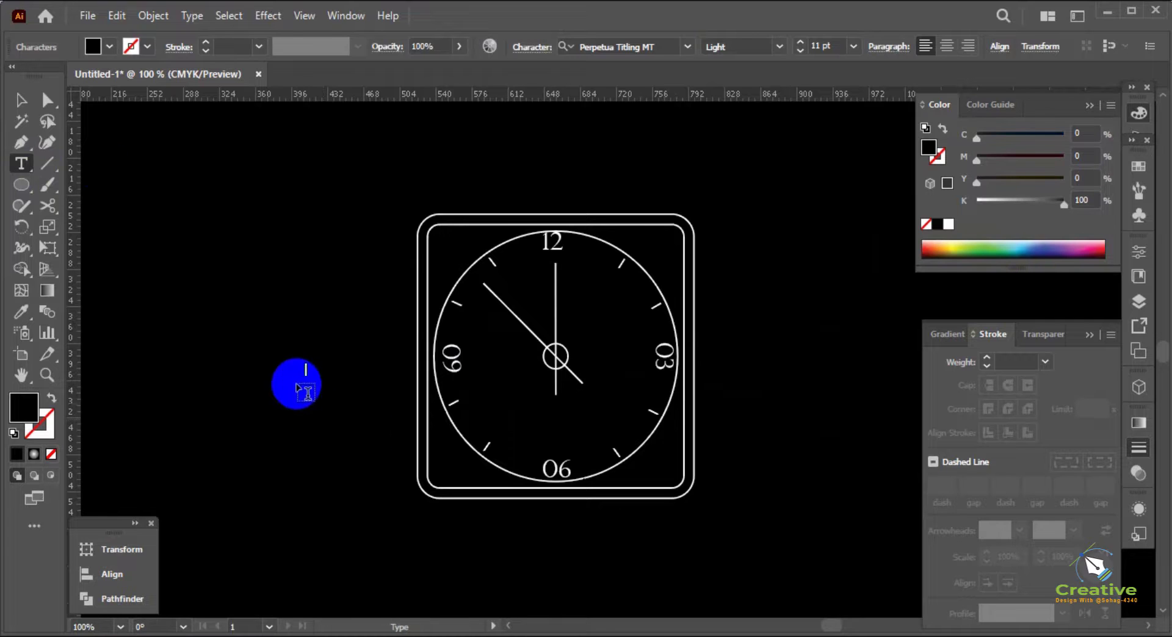
click(21, 100)
click(992, 245)
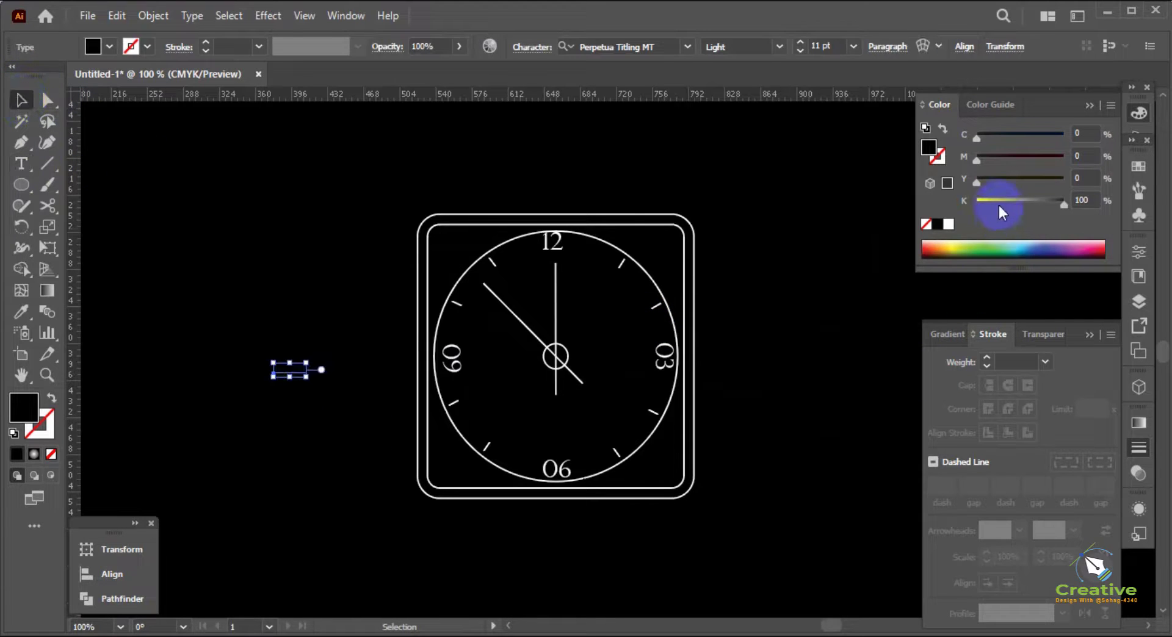
drag(998, 205, 932, 201)
click(838, 345)
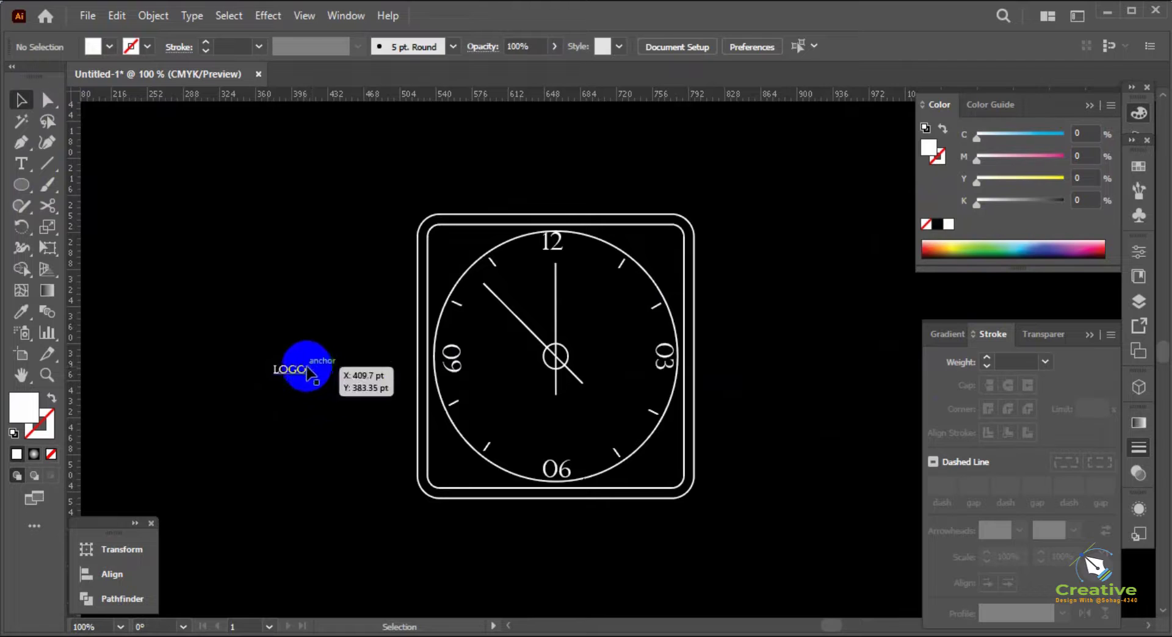
Place the LOGO text inside the dial above the numeral 06 and enlarge it
drag(308, 366, 586, 406)
scroll(582, 422, up, 1)
scroll(586, 406, down, 1)
Group all parts of the clock, including the LOGO text
drag(743, 507, 354, 197)
drag(515, 264, 489, 254)
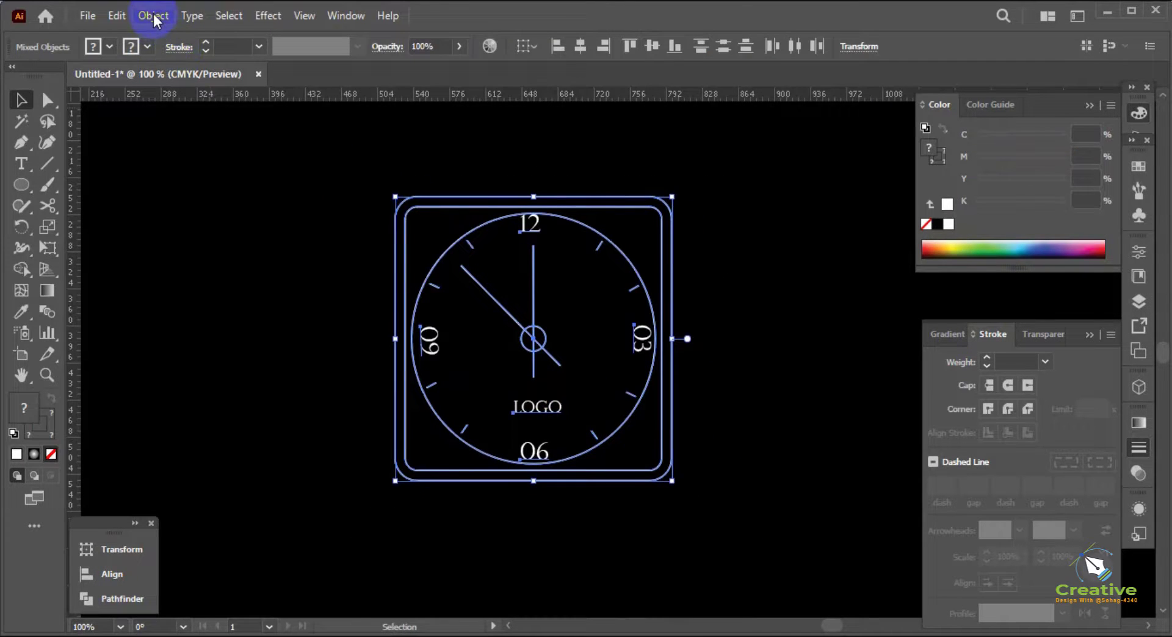
right_click(460, 315)
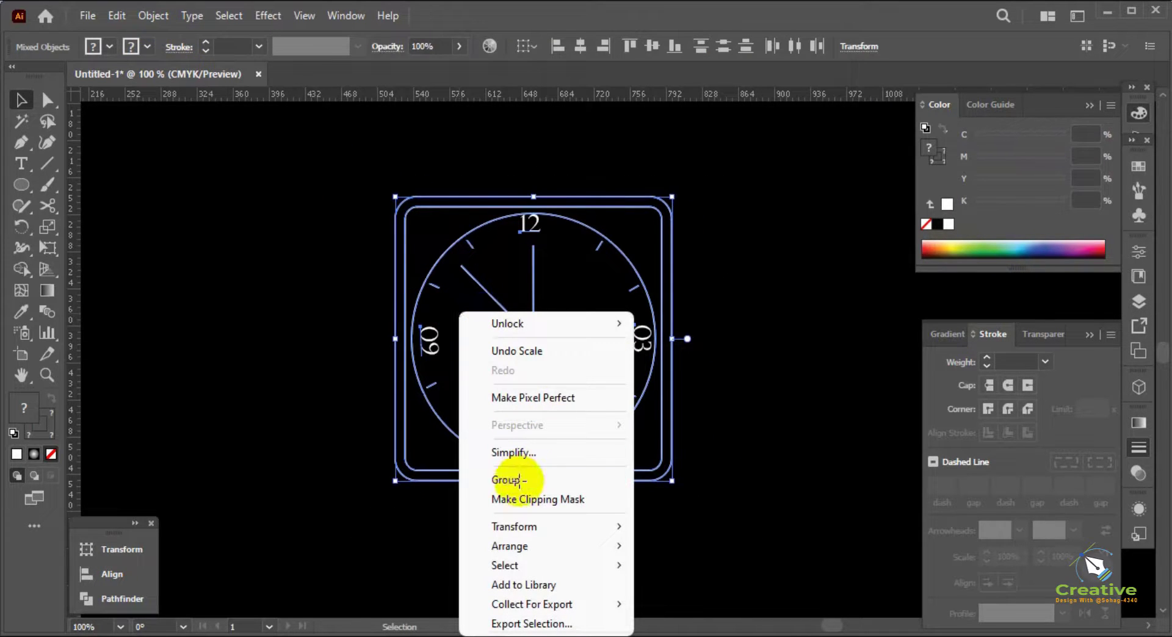
click(519, 480)
Copy the clock group and paste it in front
click(148, 14)
mouse_move(117, 16)
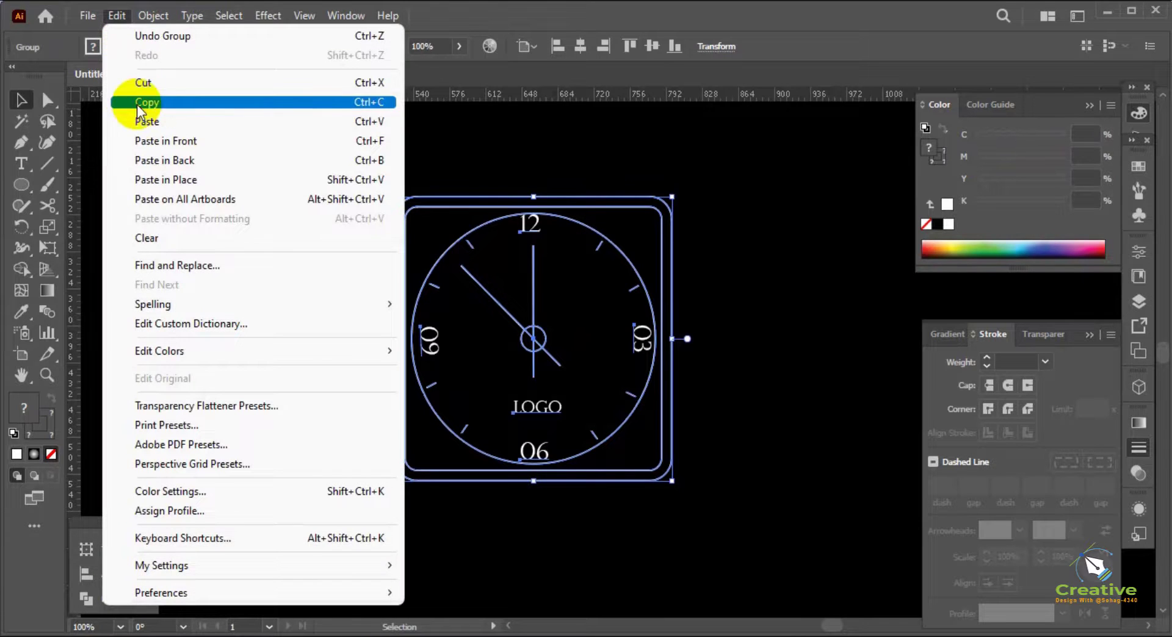
click(138, 110)
click(117, 16)
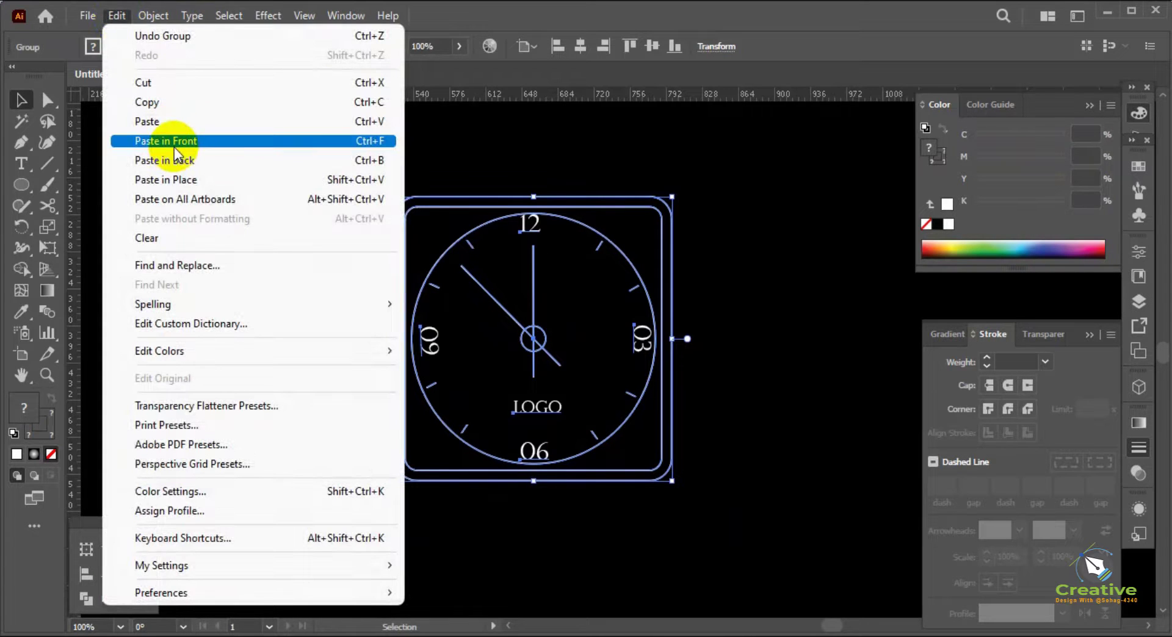
click(175, 151)
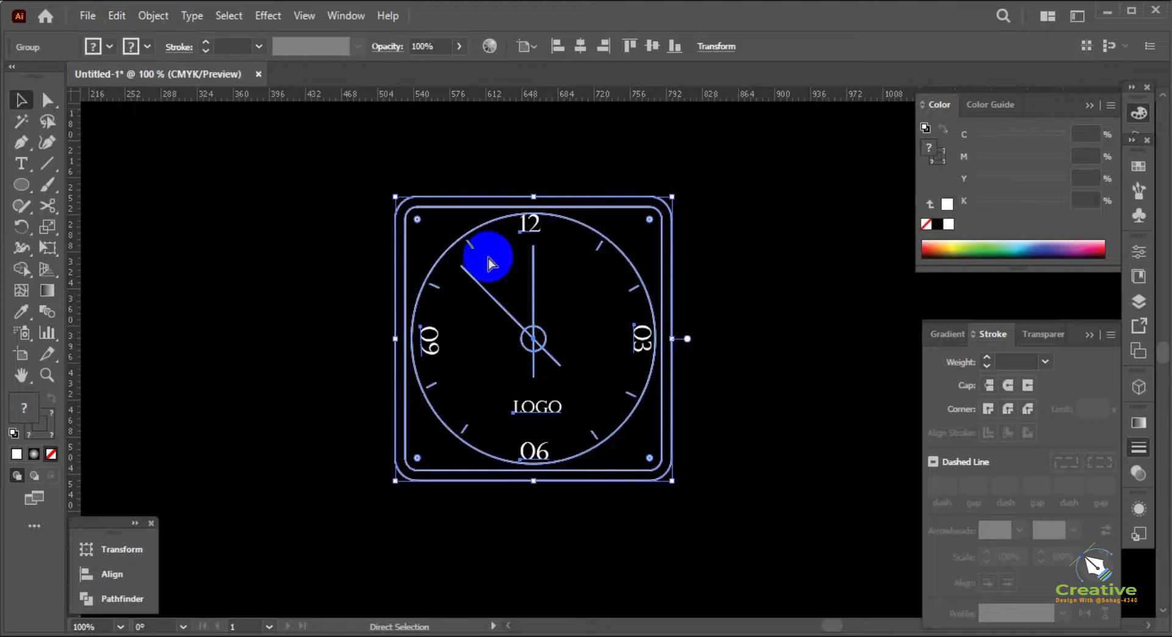
Give the selected clock group a cyan stroke with C set to 100%
click(617, 283)
click(618, 200)
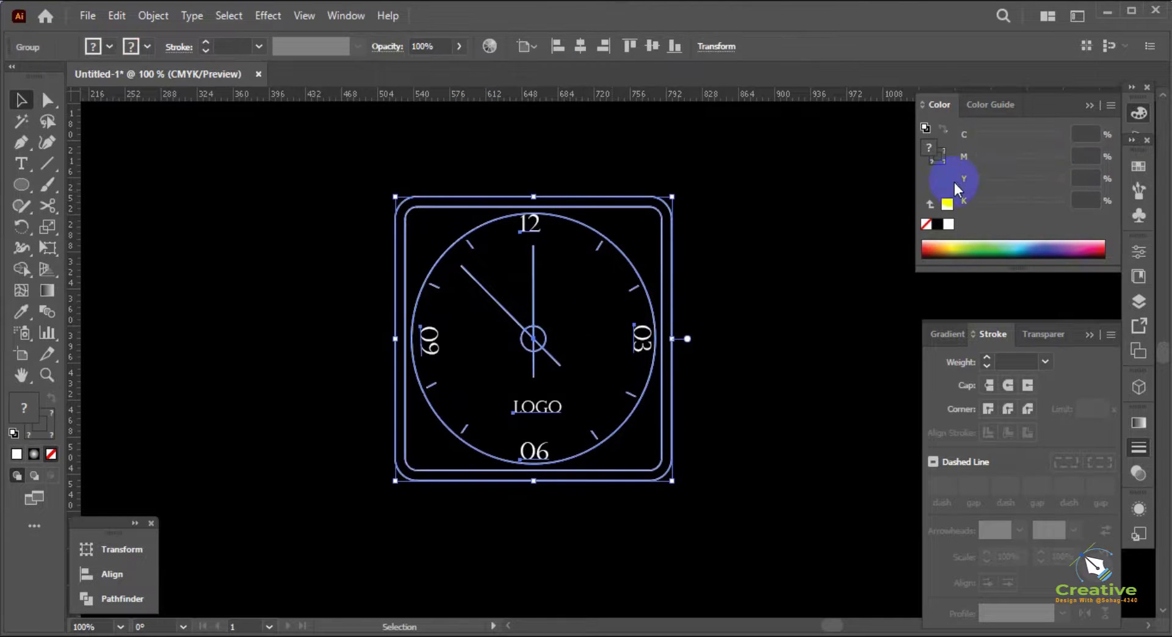
click(946, 227)
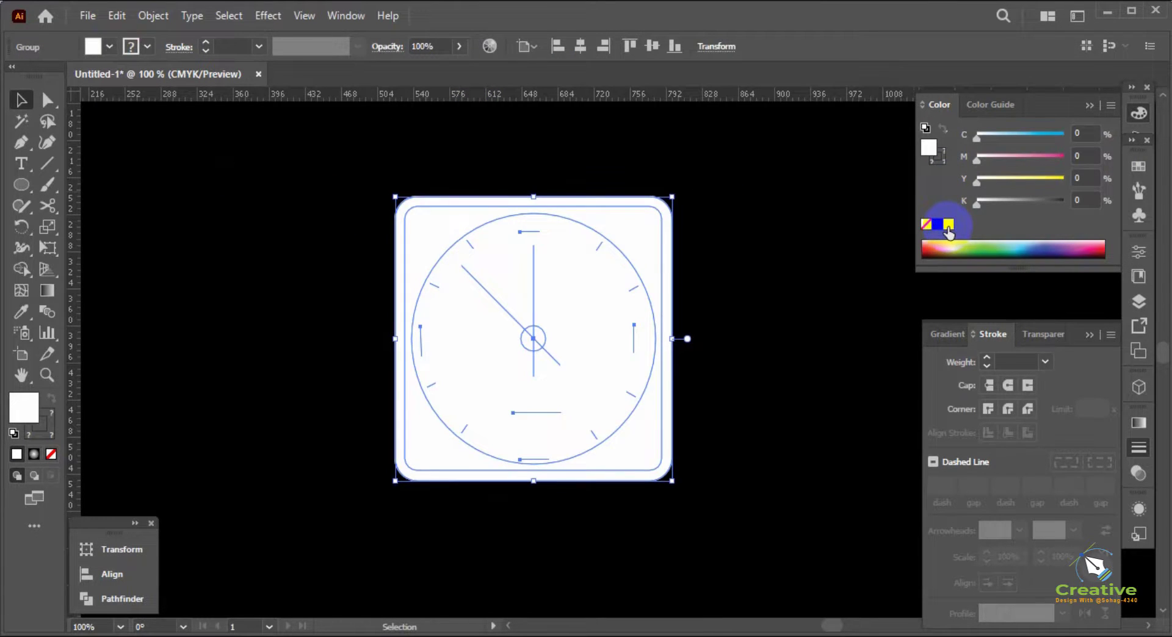
key(ctrl+z)
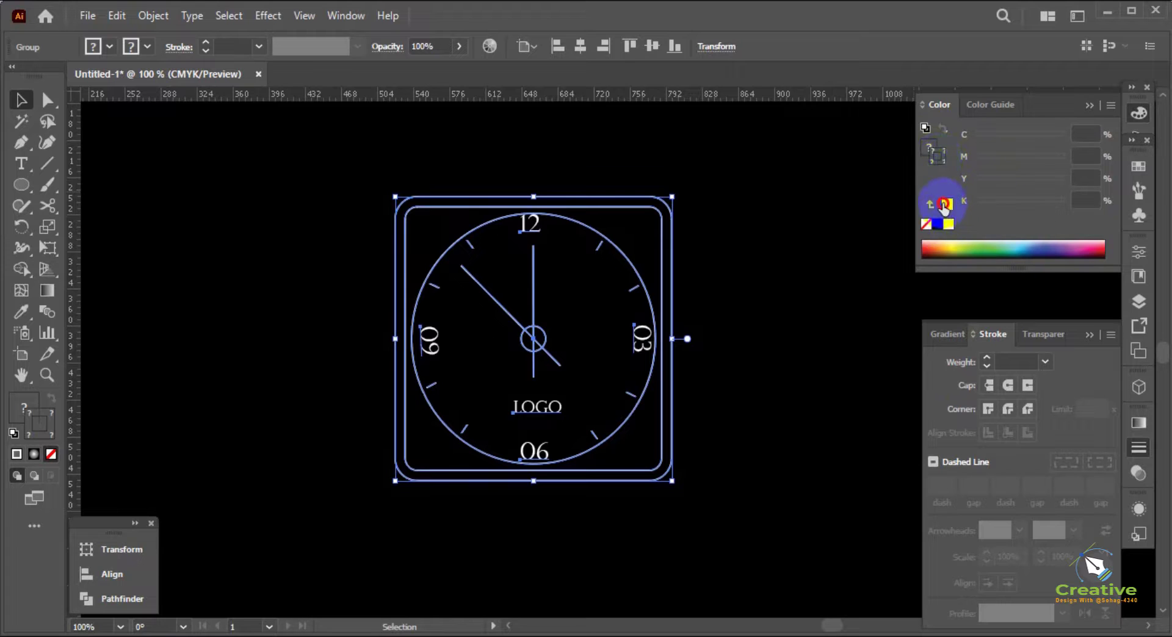
click(944, 205)
drag(1035, 141, 1069, 139)
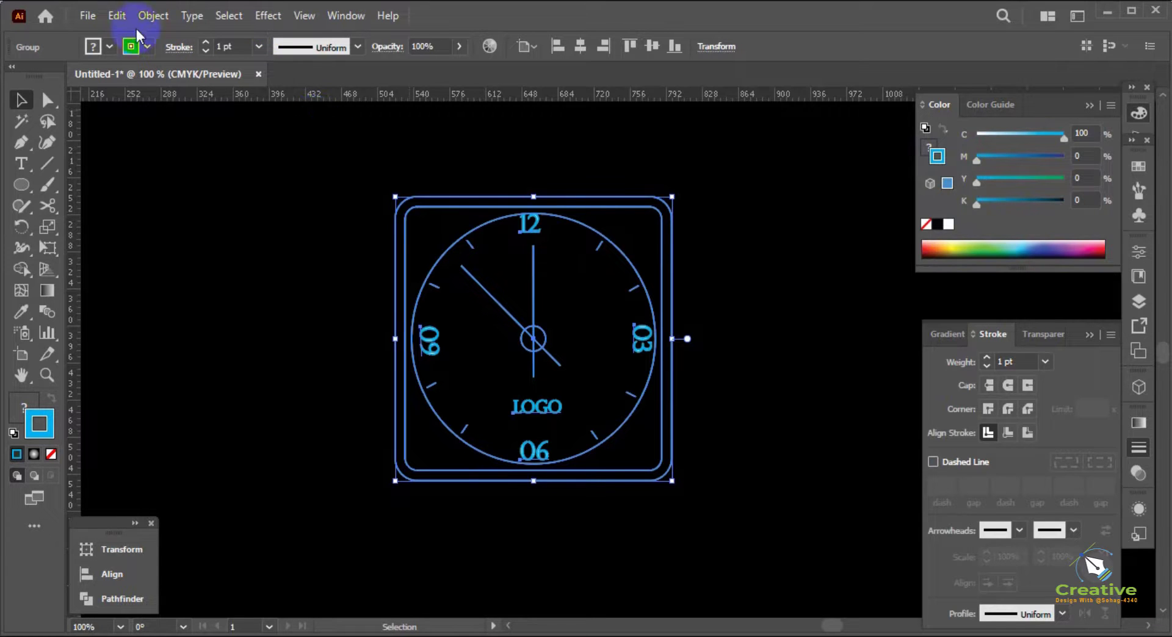
Apply a Gaussian Blur with a radius of about 32.5 pixels to the cyan clock group
click(117, 15)
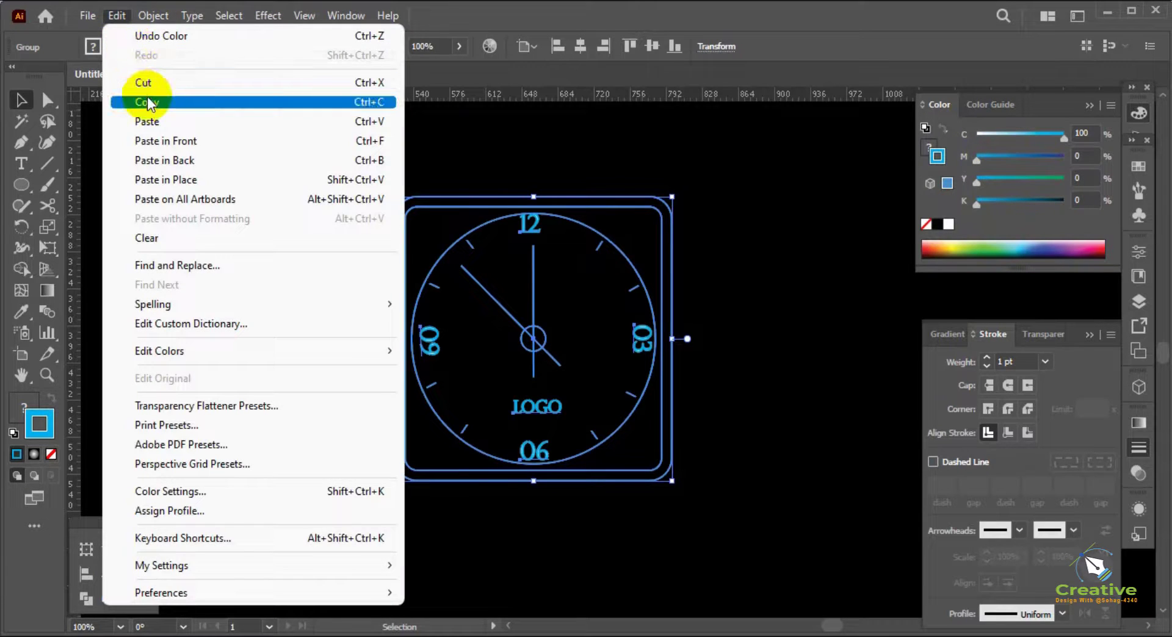
click(154, 17)
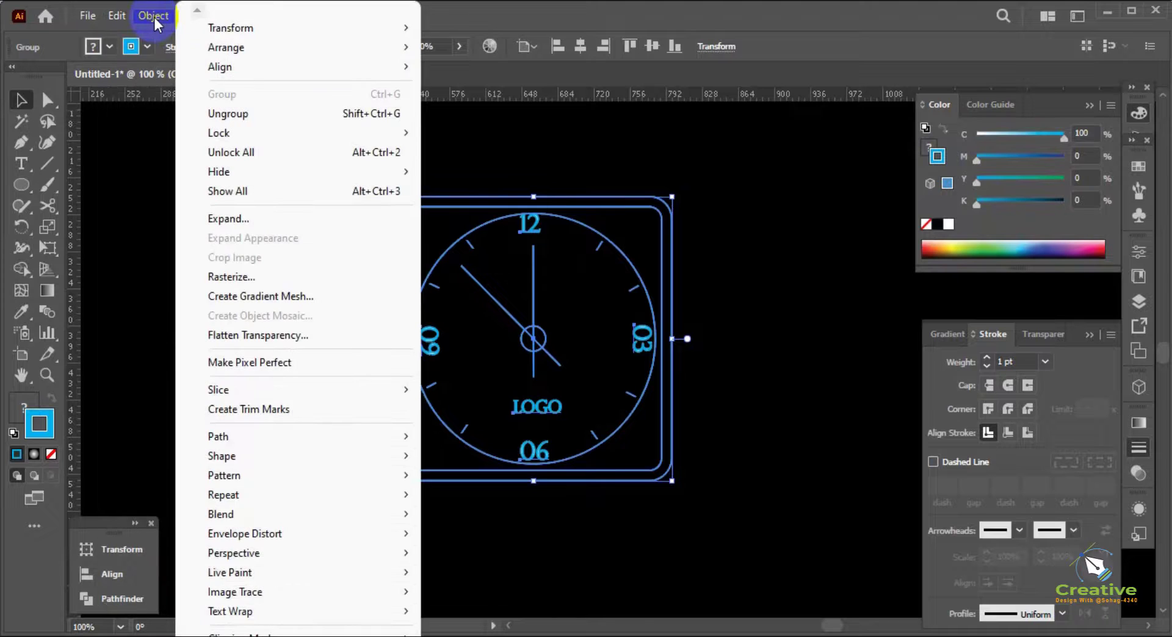
click(154, 17)
click(266, 18)
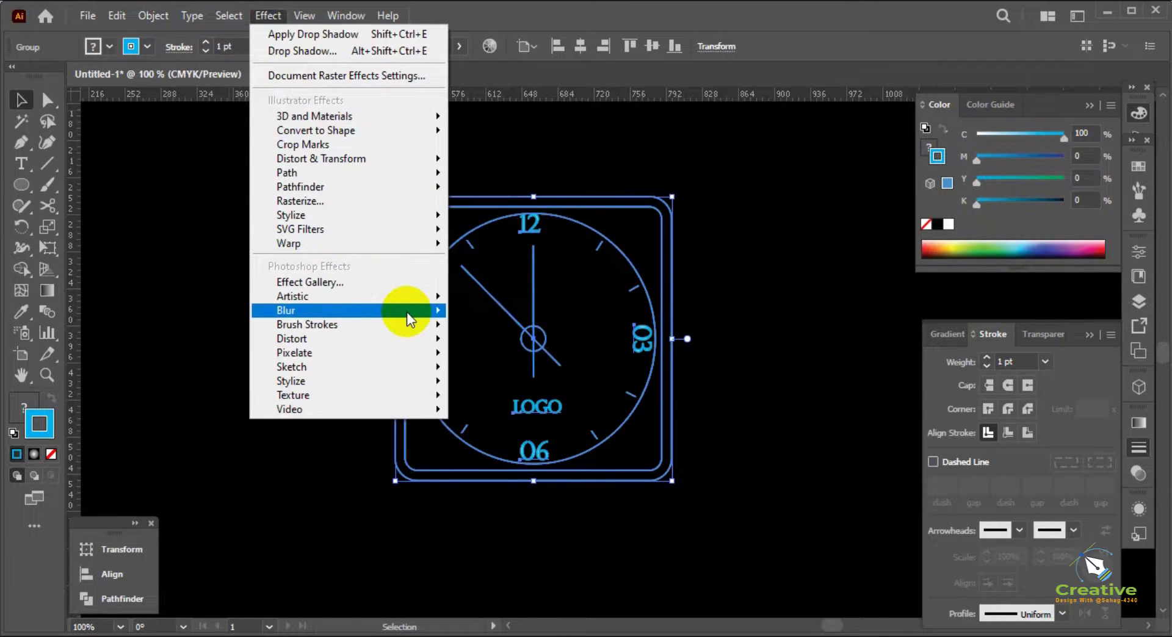
click(500, 310)
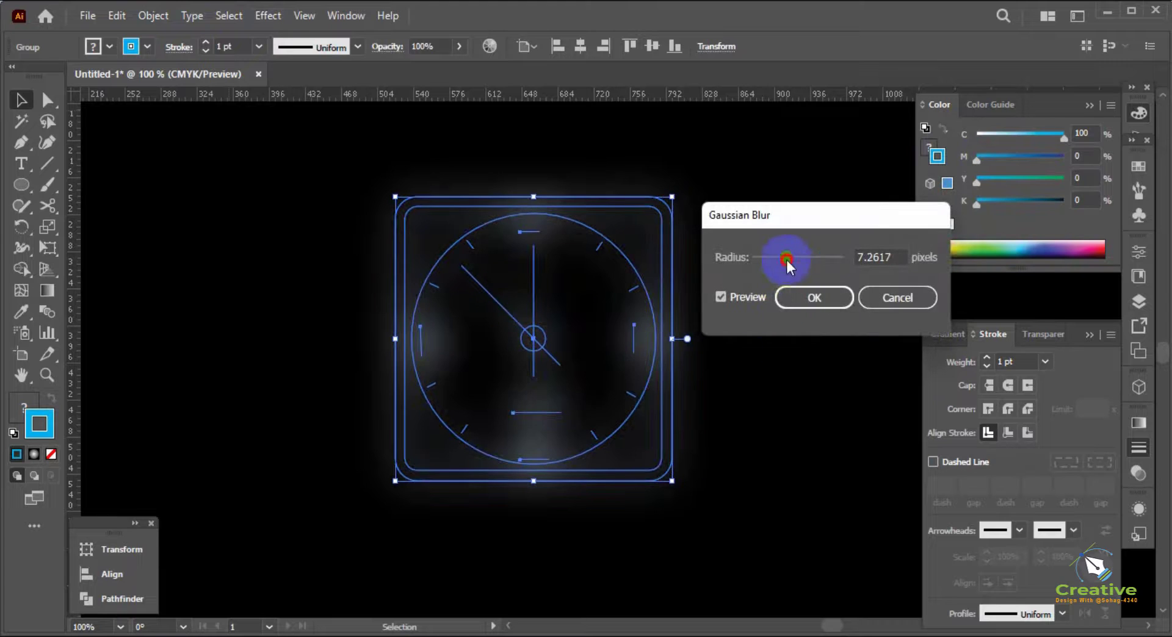
drag(786, 257, 806, 260)
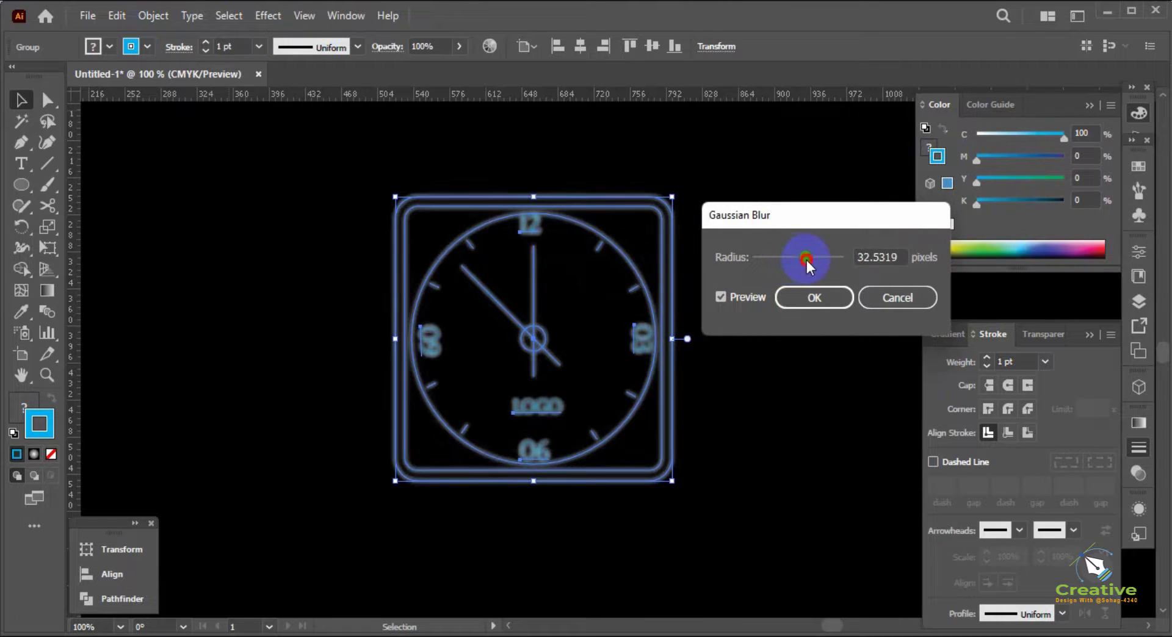
click(784, 301)
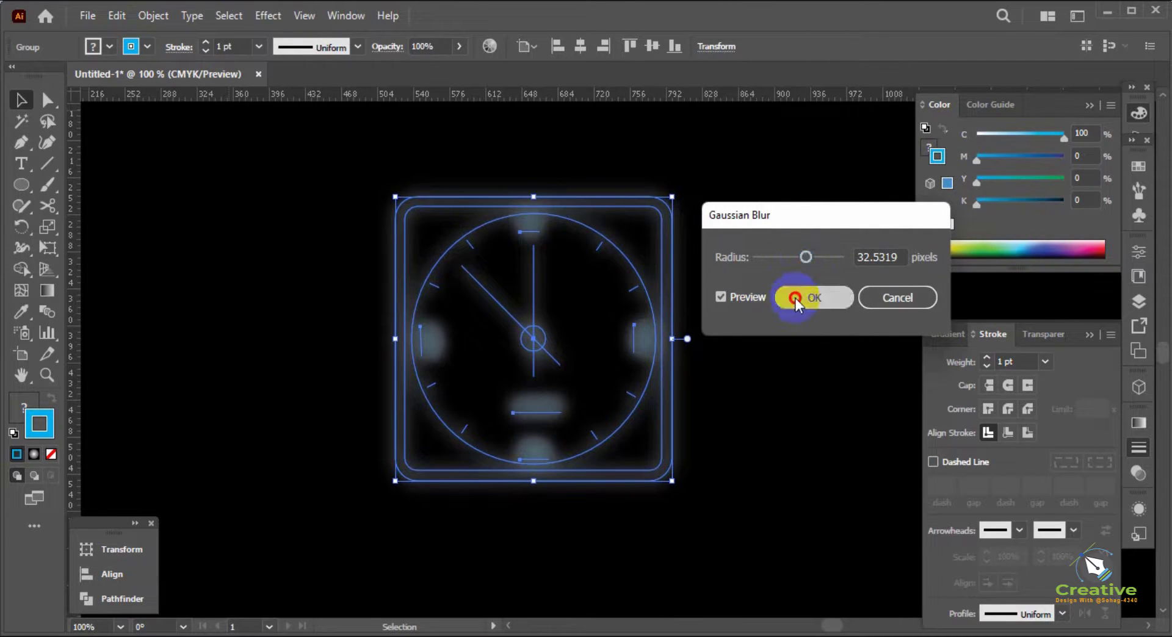
Paste the white clock in front of the blurred one, then copy it and paste it in front again
click(739, 365)
key(ctrl+f)
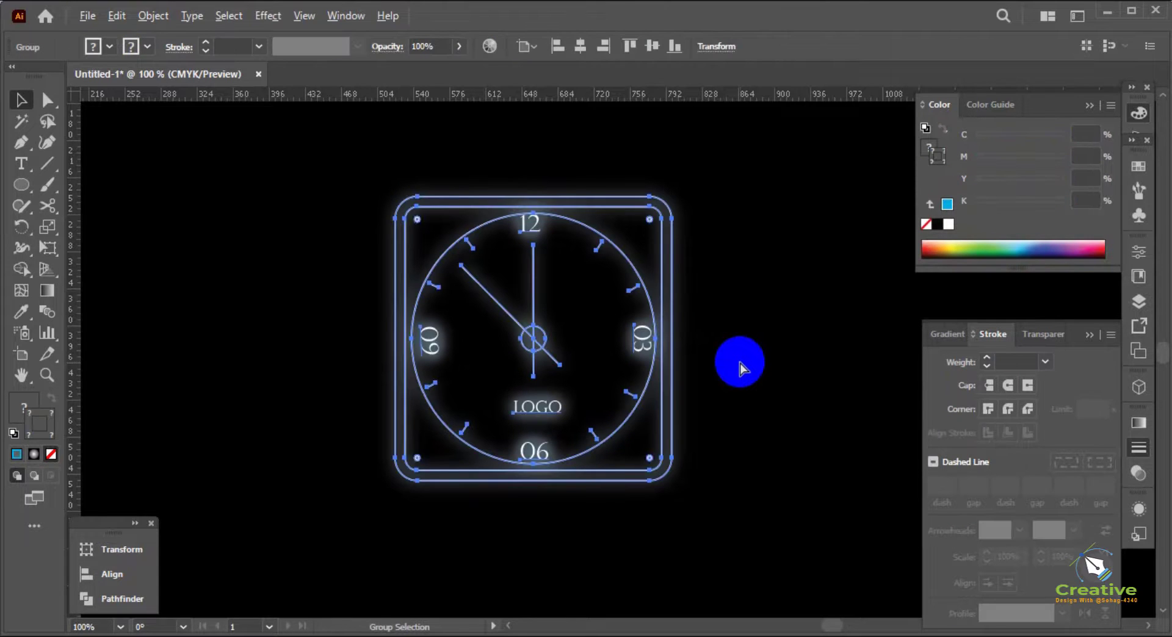
click(127, 17)
click(153, 104)
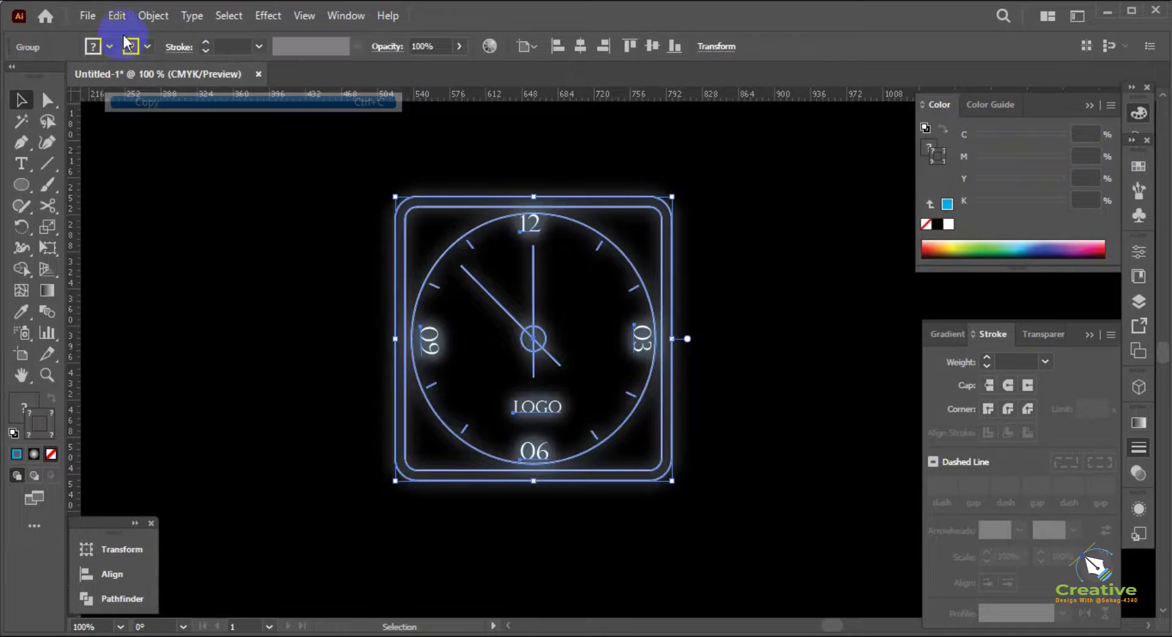
click(122, 18)
click(175, 141)
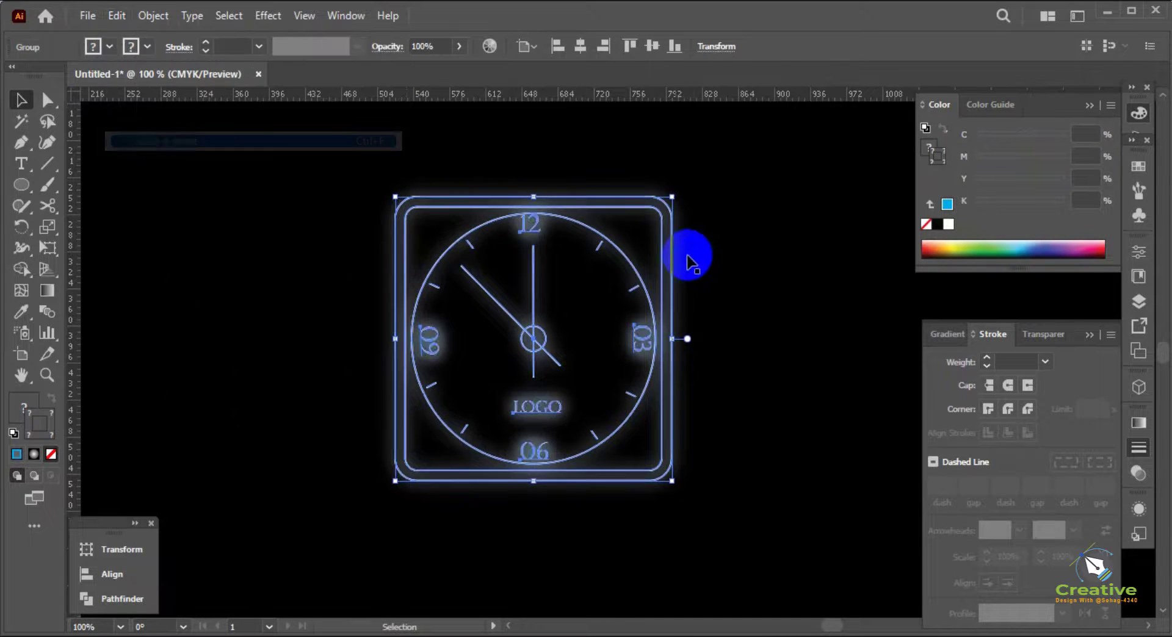
click(693, 260)
click(632, 266)
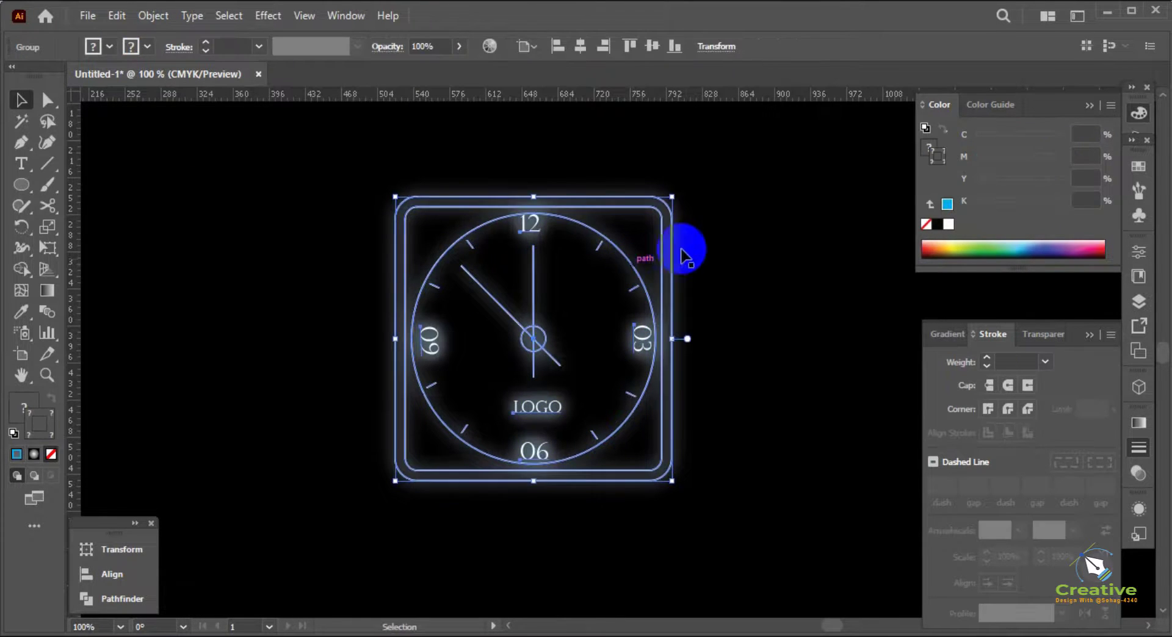
click(727, 304)
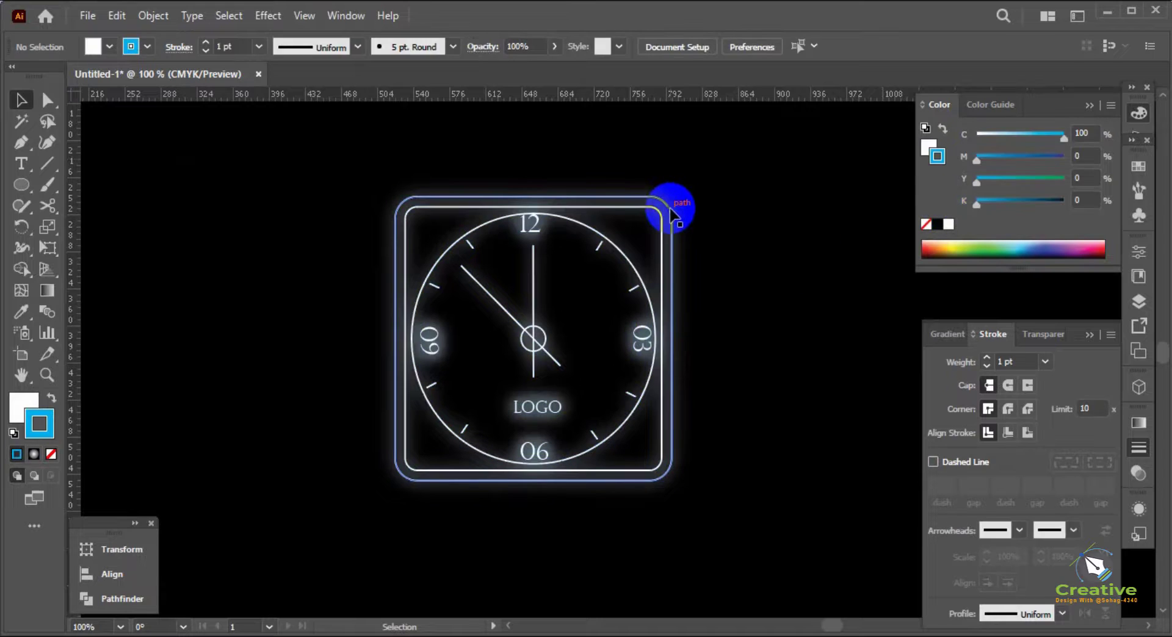
click(677, 211)
key(ctrl+x)
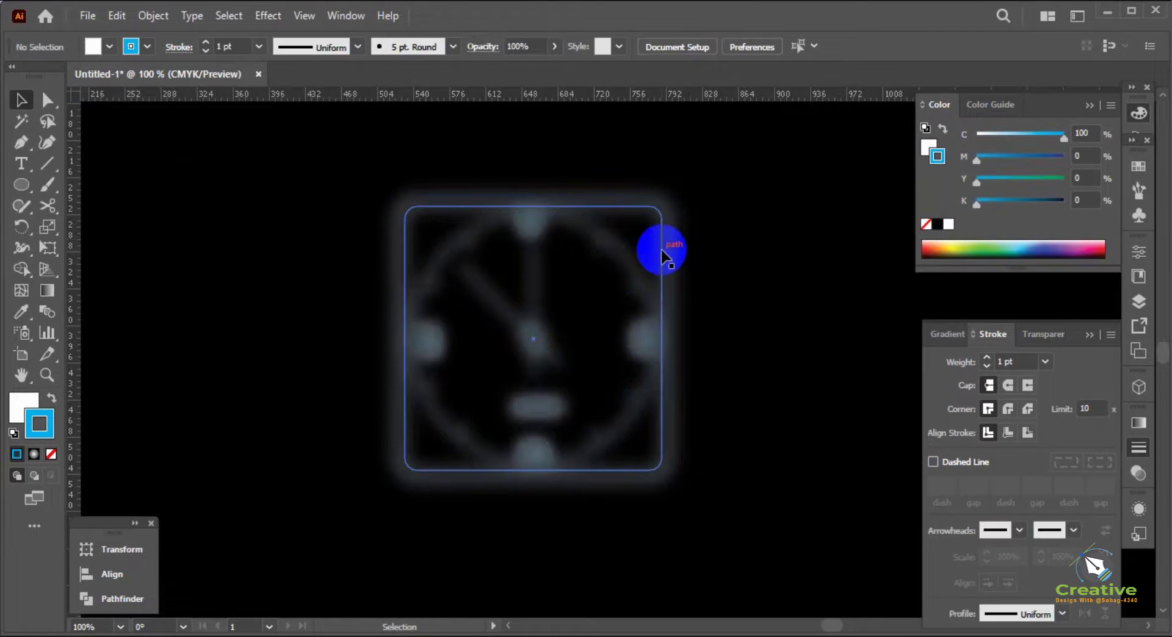
key(ctrl+z)
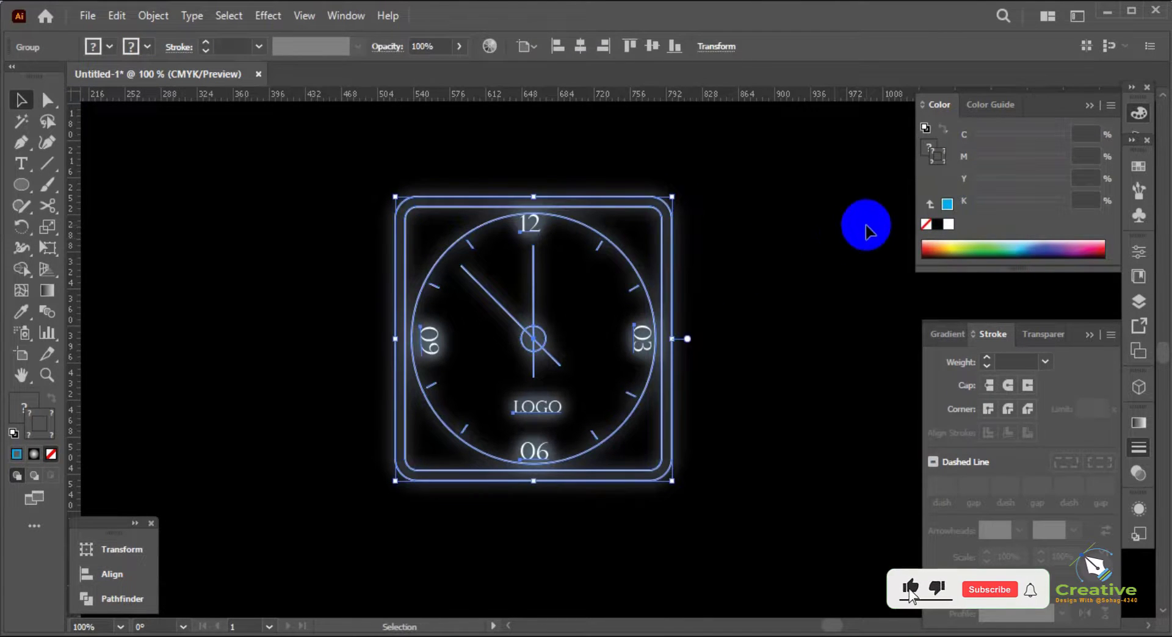
Give the sharp clock group over the glow a cyan stroke with a weight of 2 pt
click(946, 206)
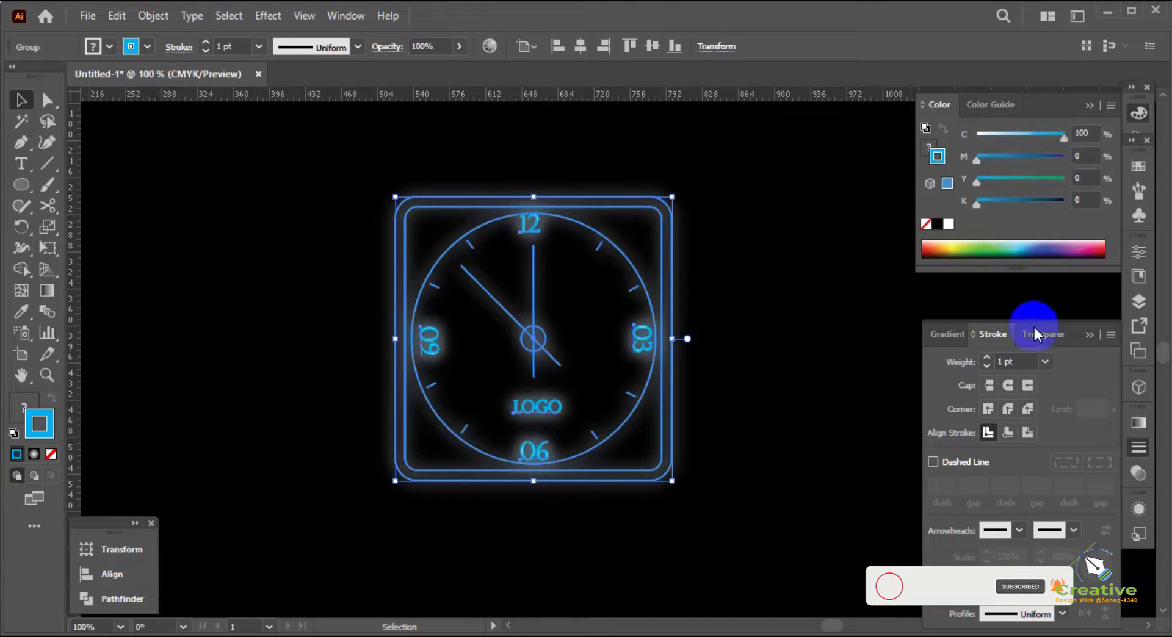
click(987, 359)
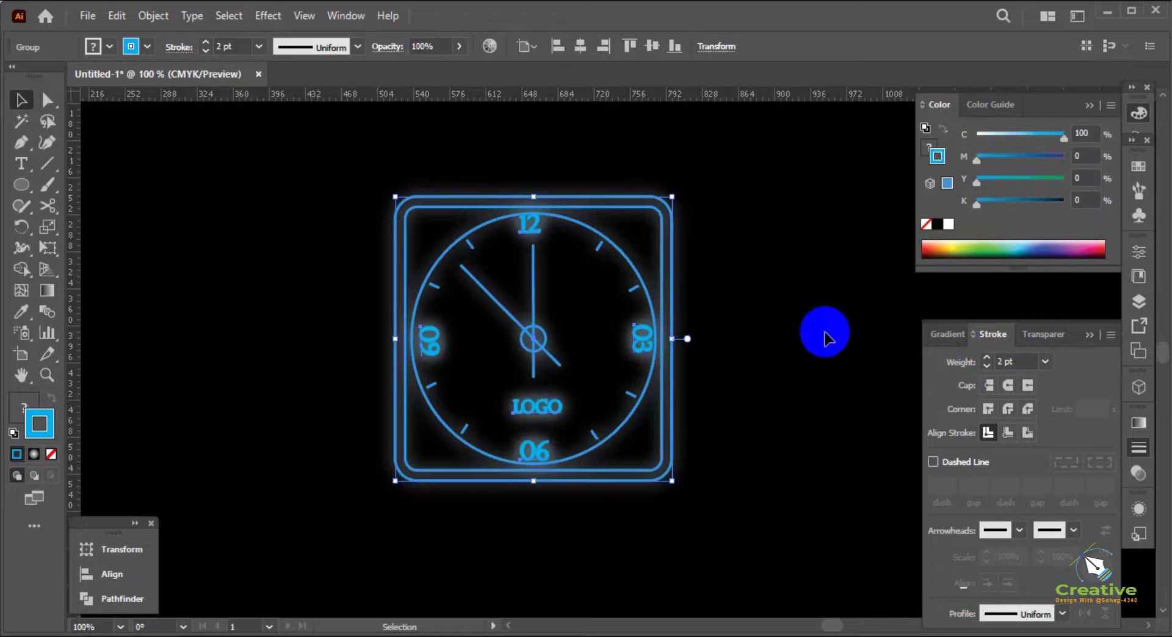
click(818, 320)
Paste the white clock in front of the 2 pt cyan outline and deselect everything
key(ctrl+a)
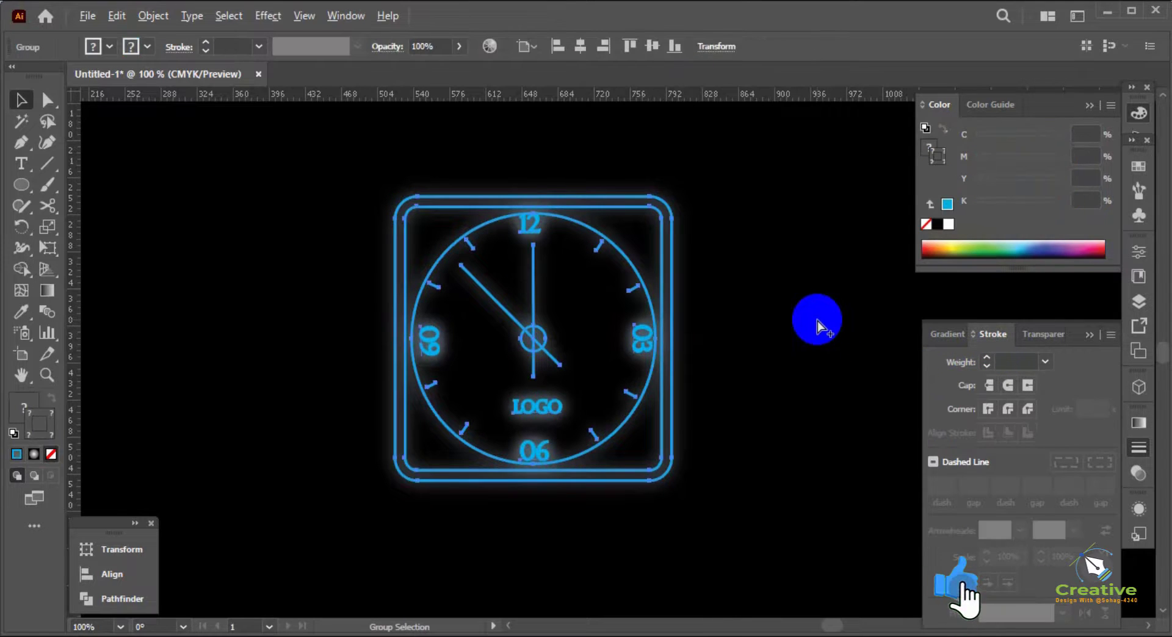
key(ctrl+f)
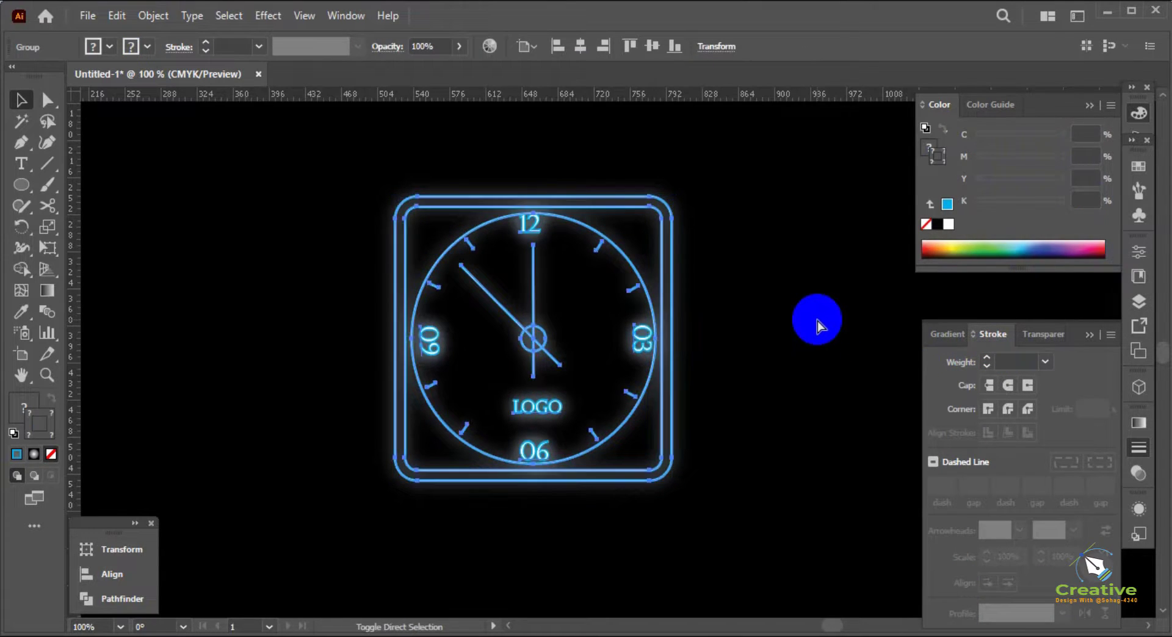
click(817, 322)
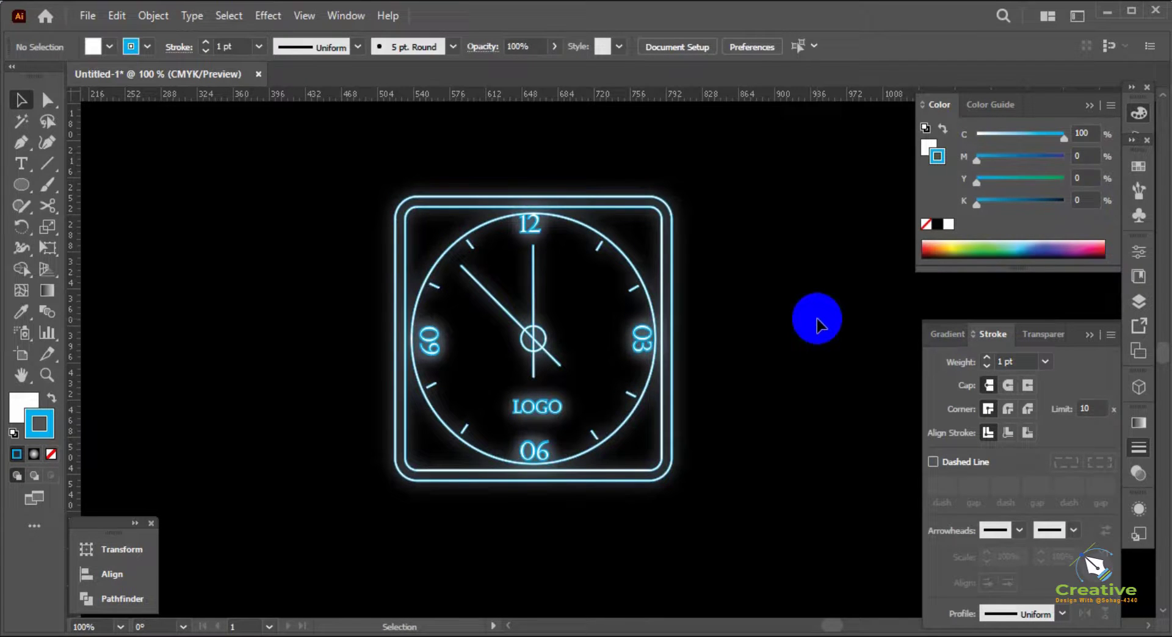
Hide the panels and centre the finished neon clock to view it
key(Tab)
drag(758, 298, 812, 333)
key(Tab)
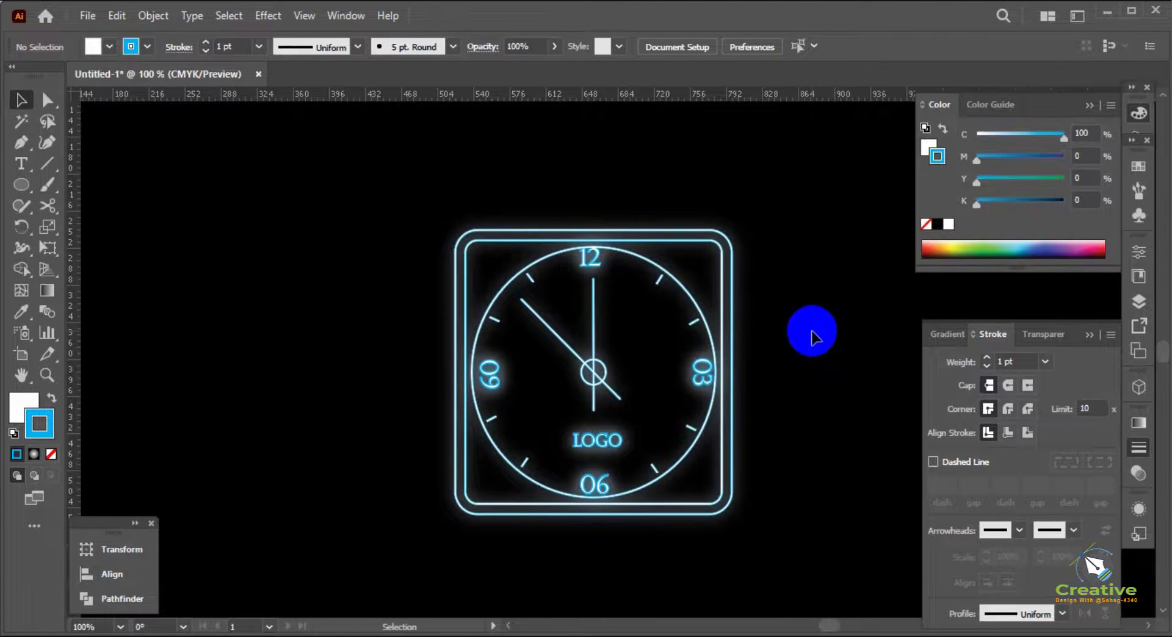
key(Tab)
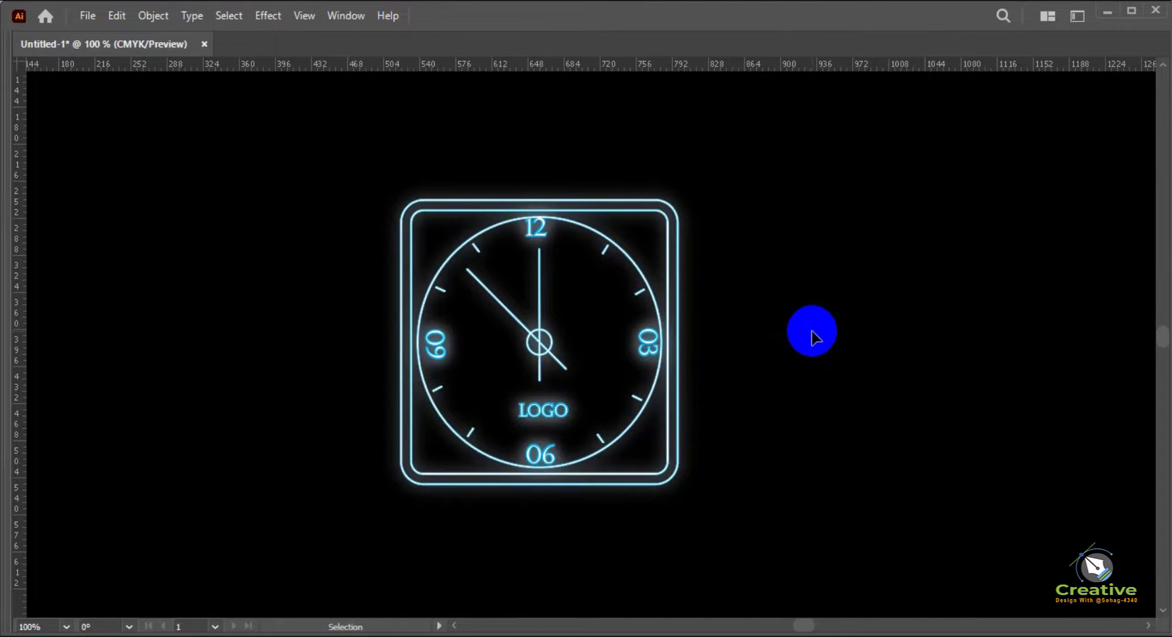